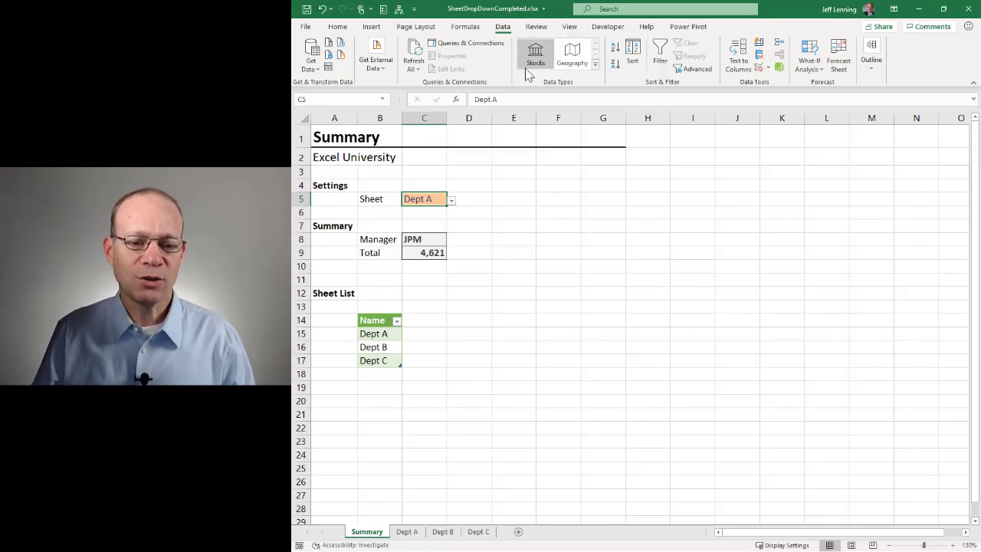
Review the sheet choices offered in cell C5 and compare the Dept A summary with the Dept A sheet.
left_click(451, 200)
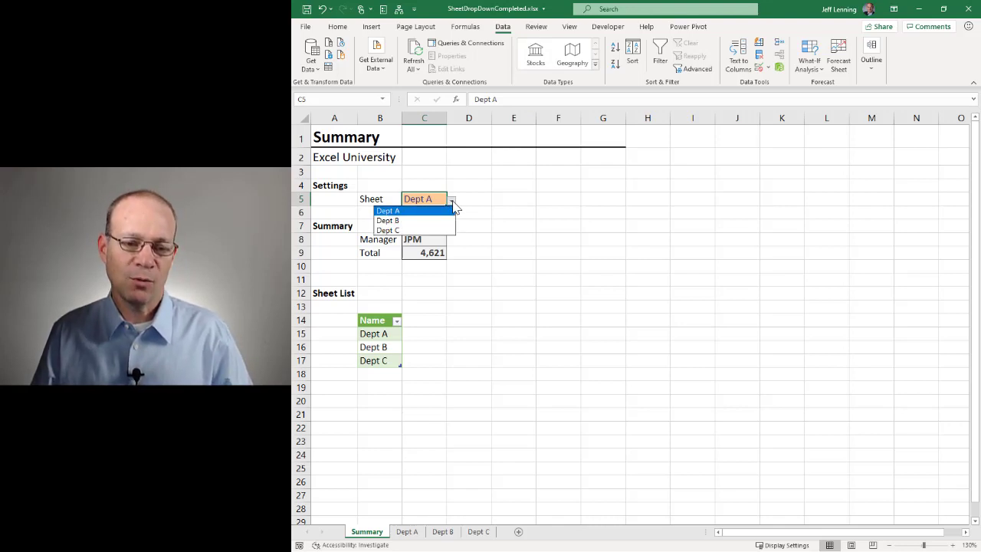
left_click(452, 200)
left_click(445, 537)
key("ctrl+Page_Down")
left_click(366, 531)
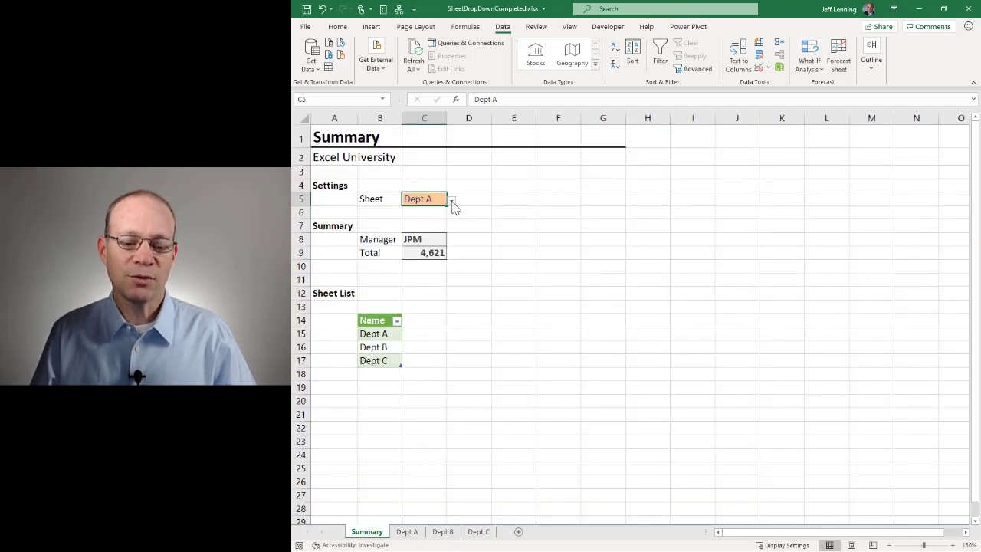
left_click(453, 201)
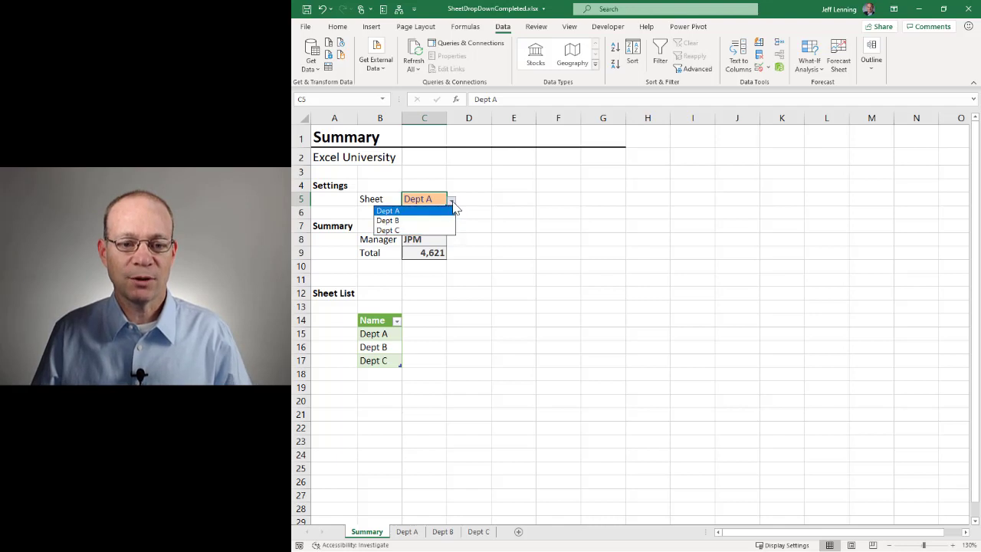
left_click(453, 201)
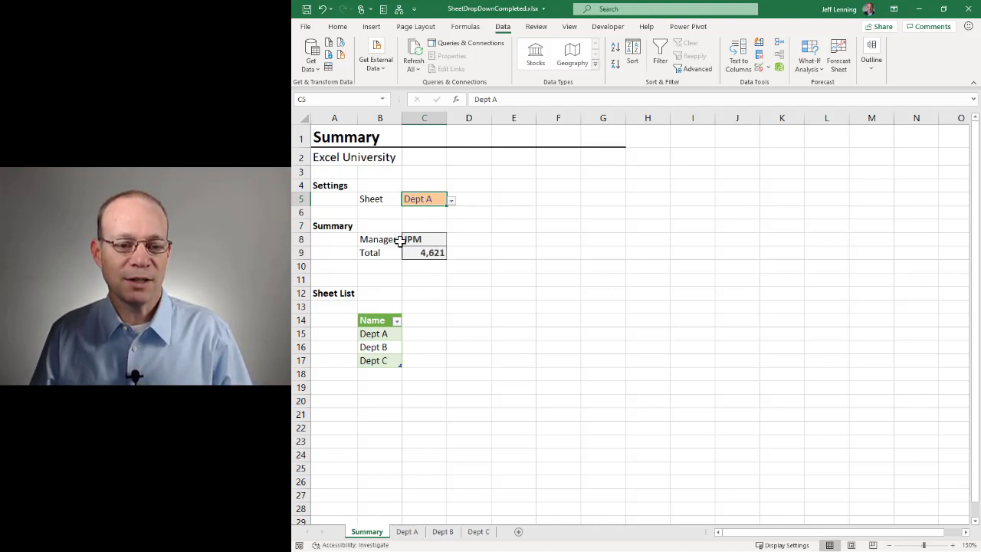
left_click(412, 533)
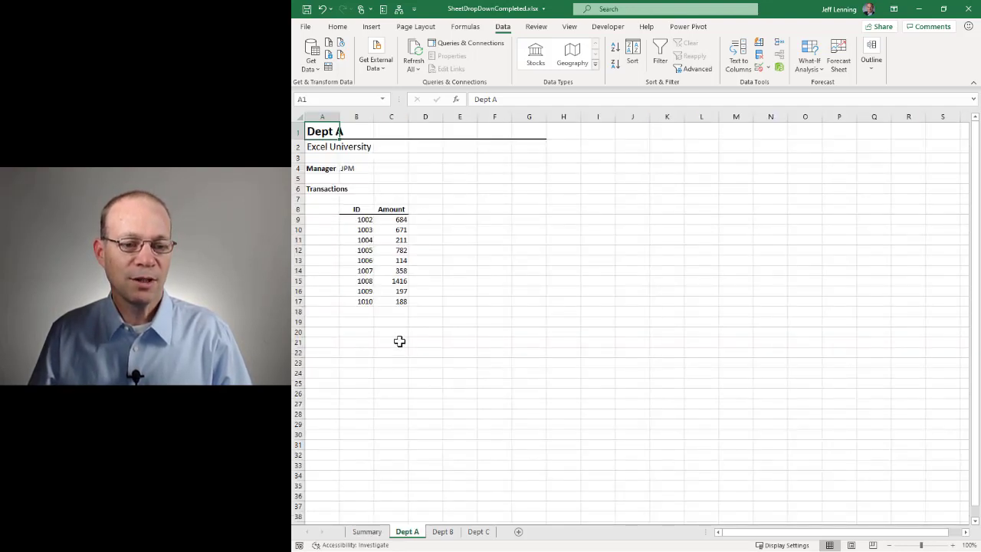
left_click(367, 531)
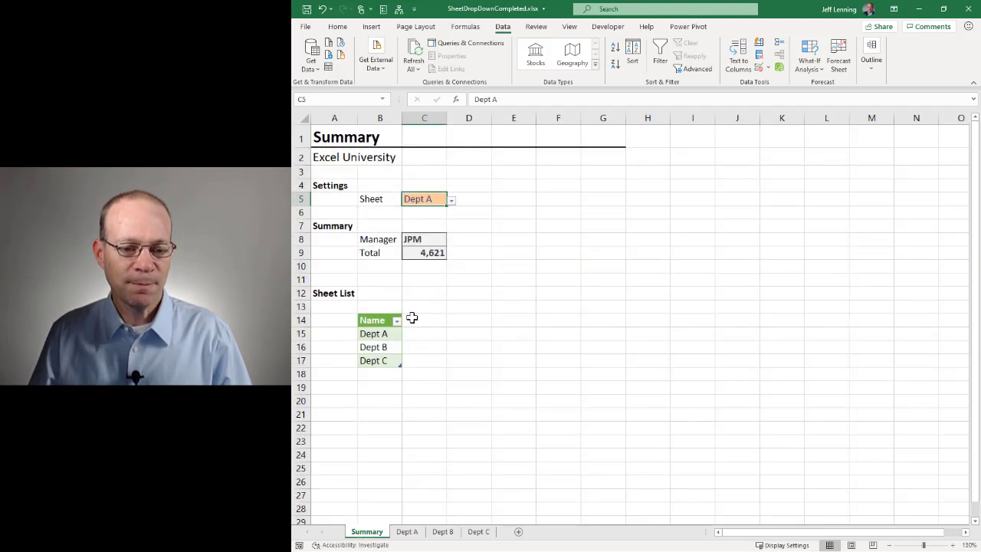
Set the Sheet selector in C5 to Dept B and compare its manager and total with the Dept B sheet.
left_click(452, 200)
left_click(417, 219)
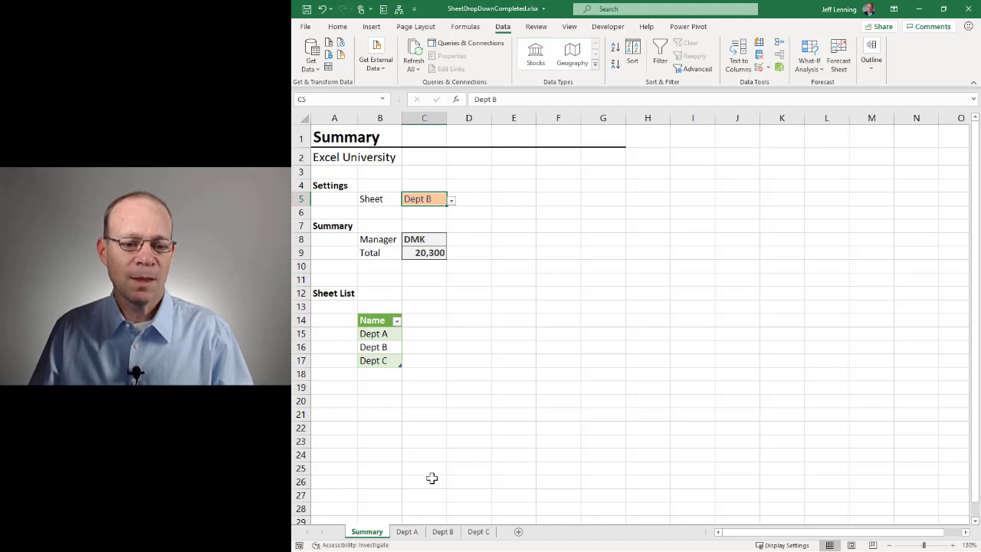
left_click(442, 536)
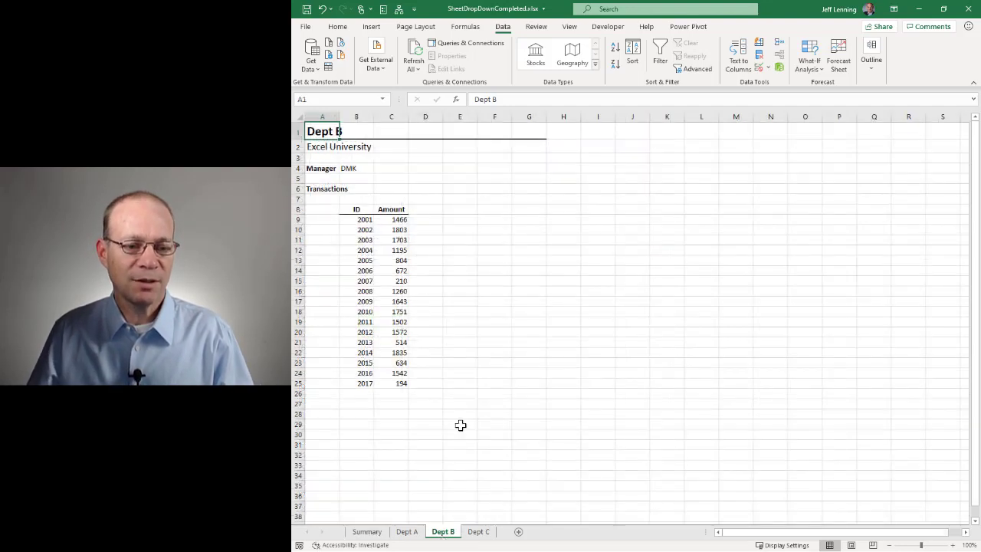
left_click(376, 537)
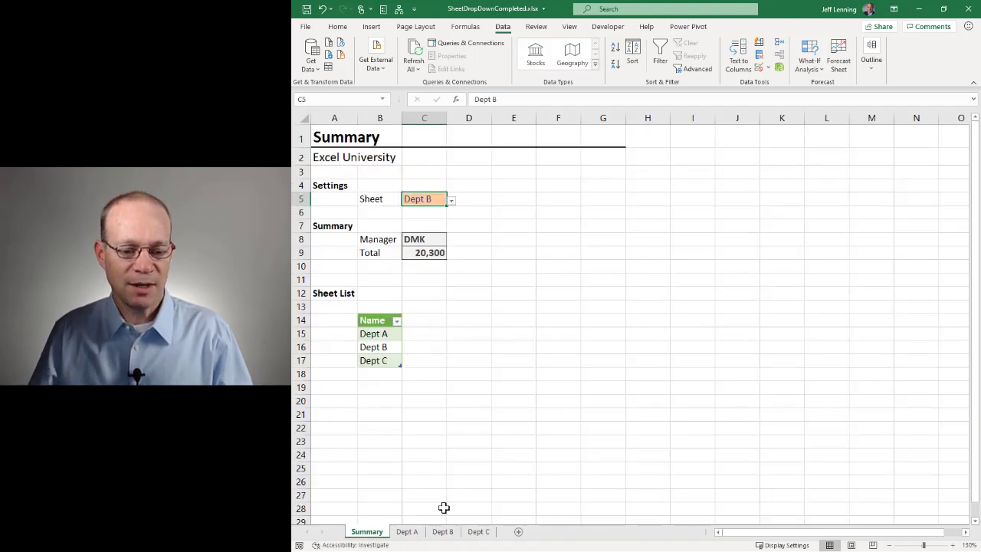
left_click(443, 532)
key("ctrl+Page_Up")
key("ctrl+Page_Up")
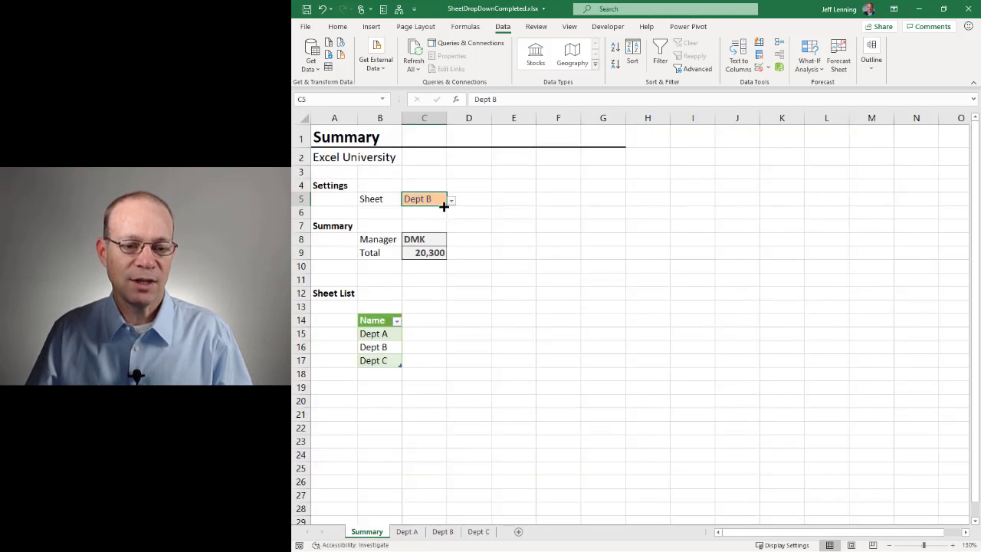
Switch the Sheet selector in C5 to Dept C and return it to Dept A.
left_click(450, 200)
left_click(419, 231)
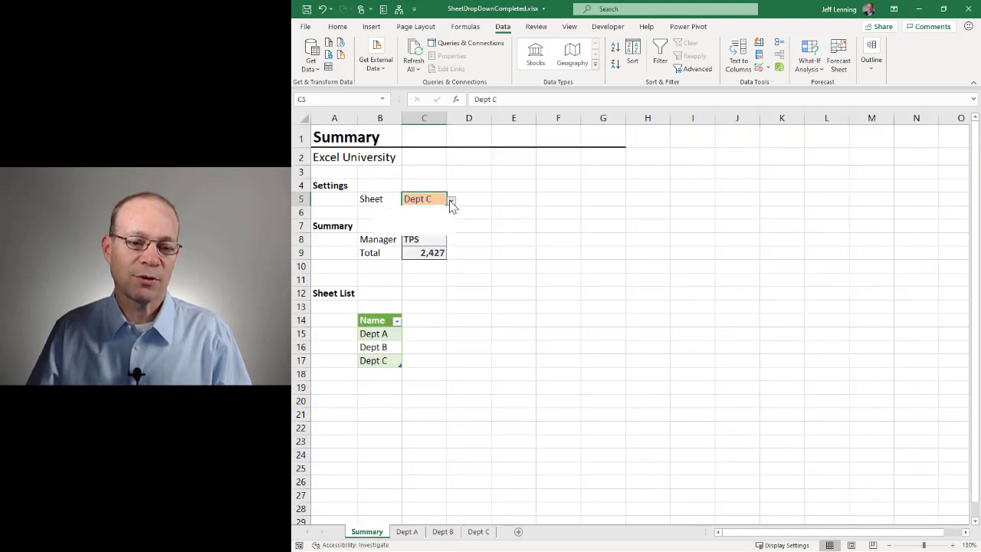
left_click(451, 200)
left_click(434, 211)
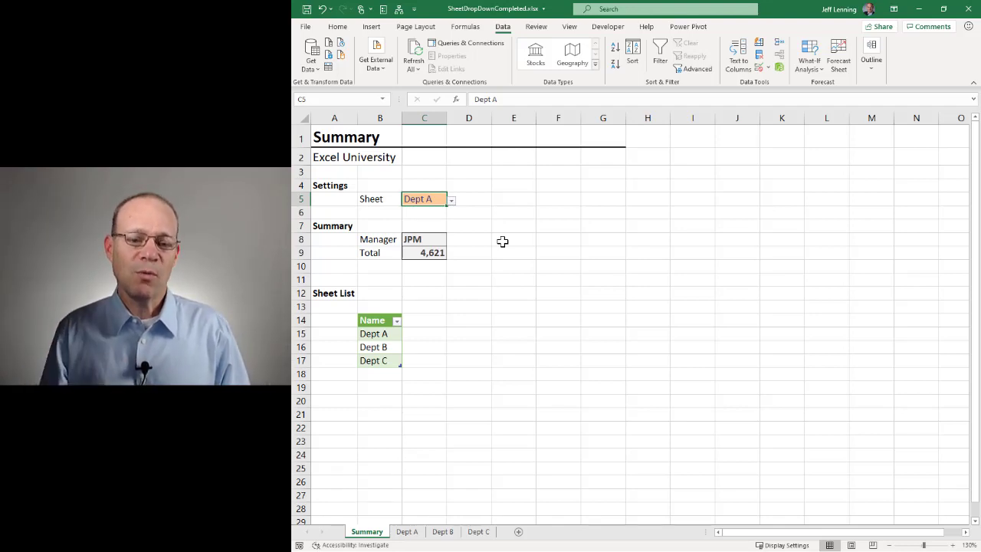
left_click(451, 200)
left_click(451, 201)
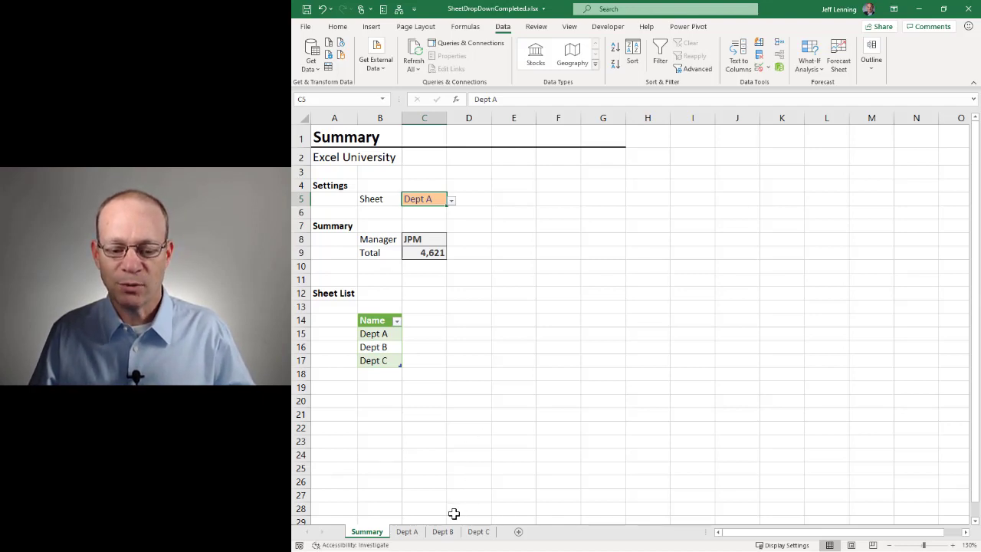
right_click(381, 333)
left_click(422, 110)
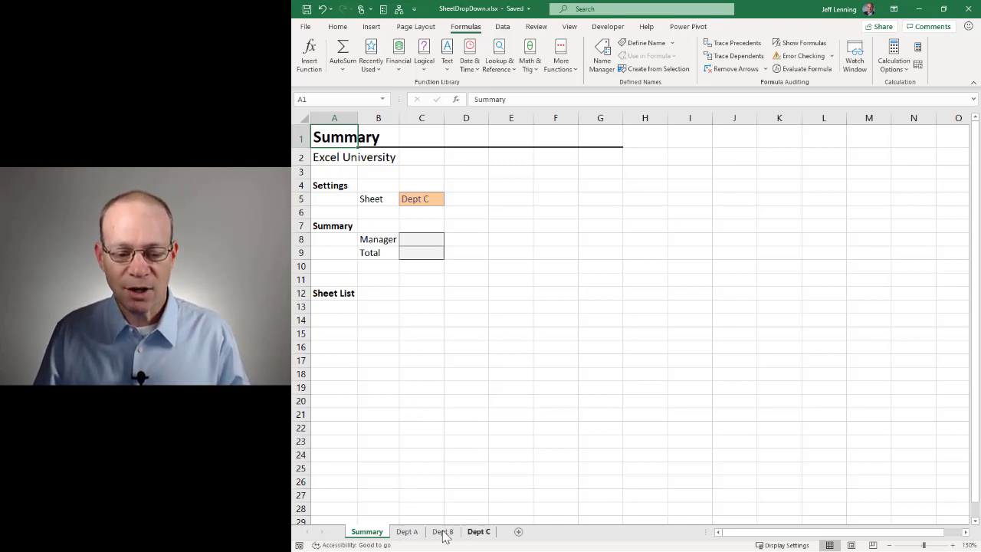
Under Sheet List, enter the header Name in B14 and list Dept A, Dept B and Dept C in B15:B17.
left_click(380, 320)
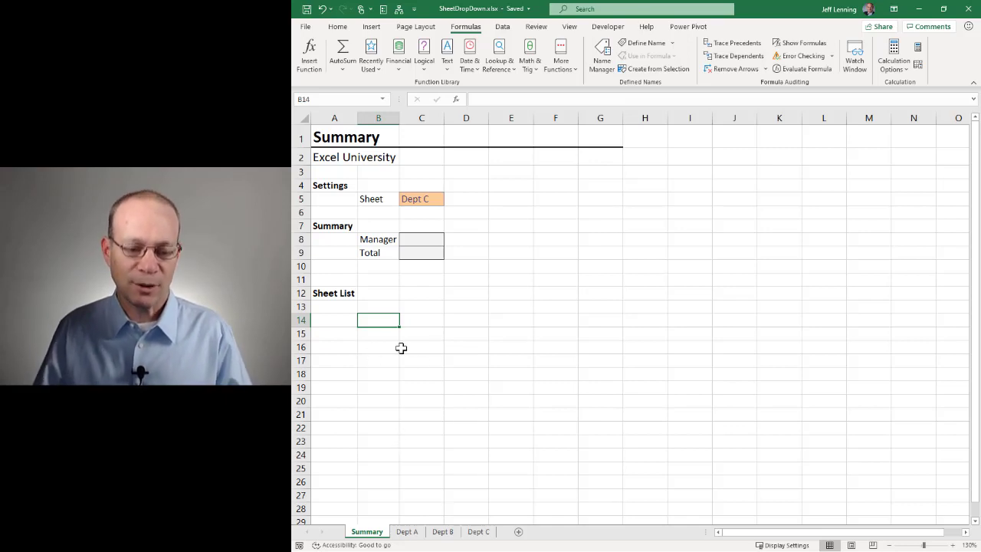
type("Name")
key("Return")
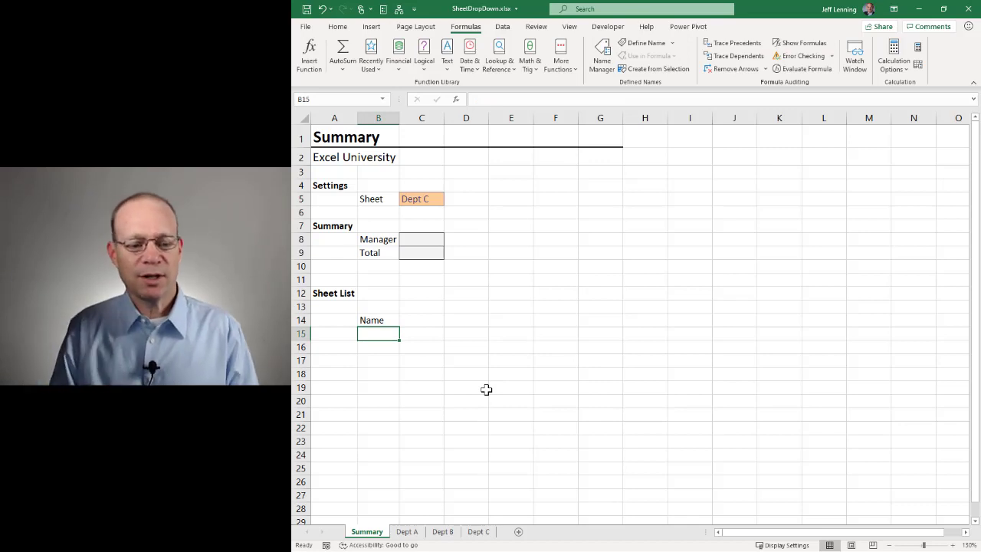
type("Dept A")
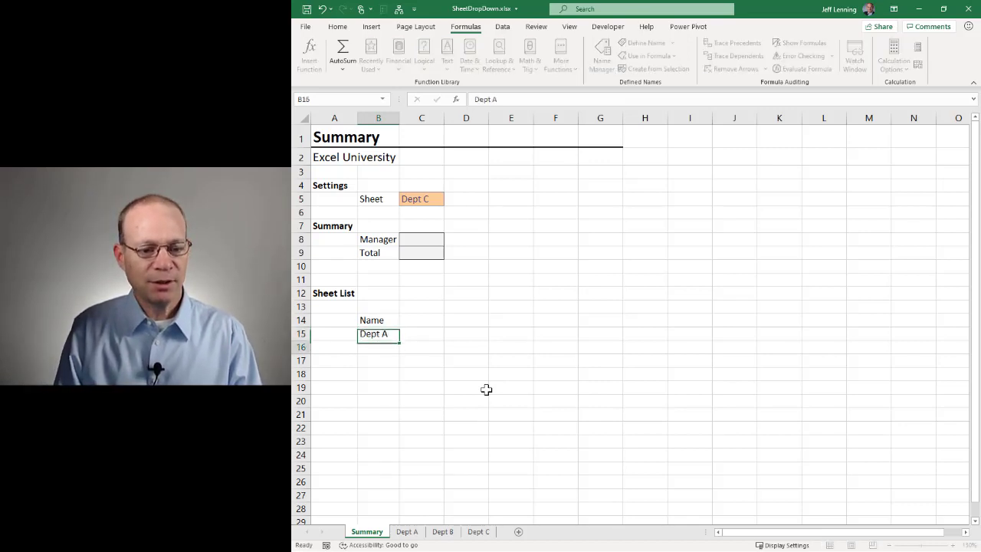
key("Return")
type("Dept ")
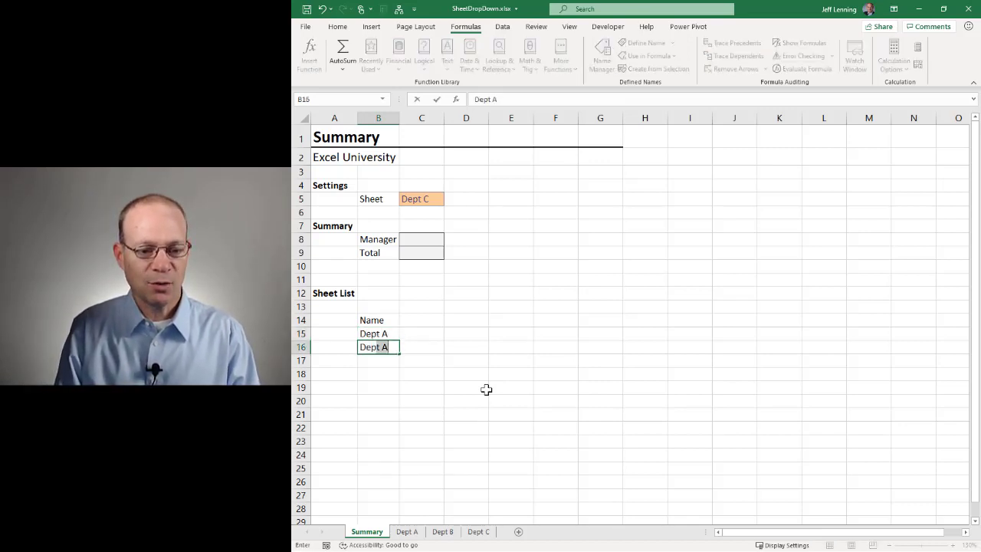
type("B")
key("Return")
type("Dept C")
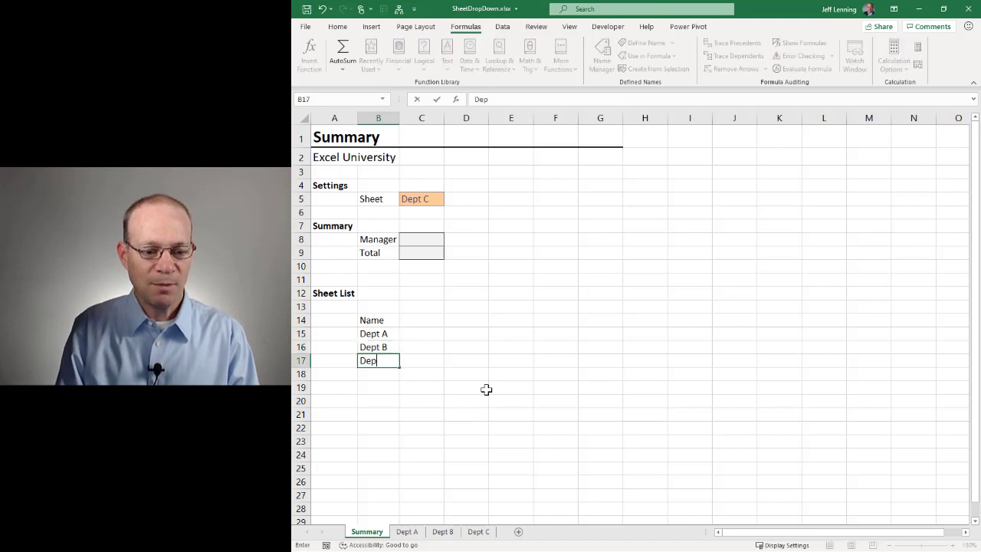
key("Return")
key("Up")
key("Up")
key("Up")
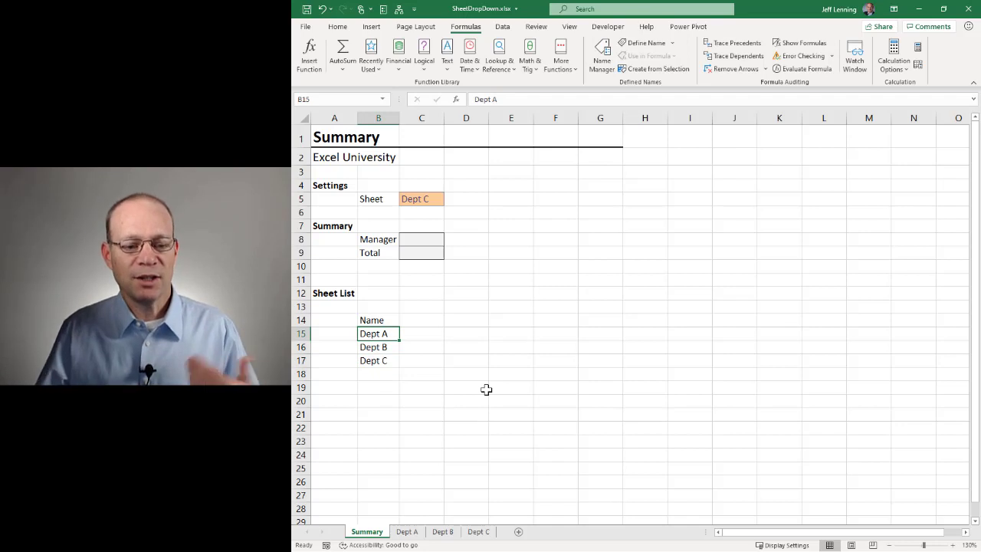
Convert the sheet list in B14:B17 into a table that uses its first row as headers.
left_click(376, 346)
left_click(371, 27)
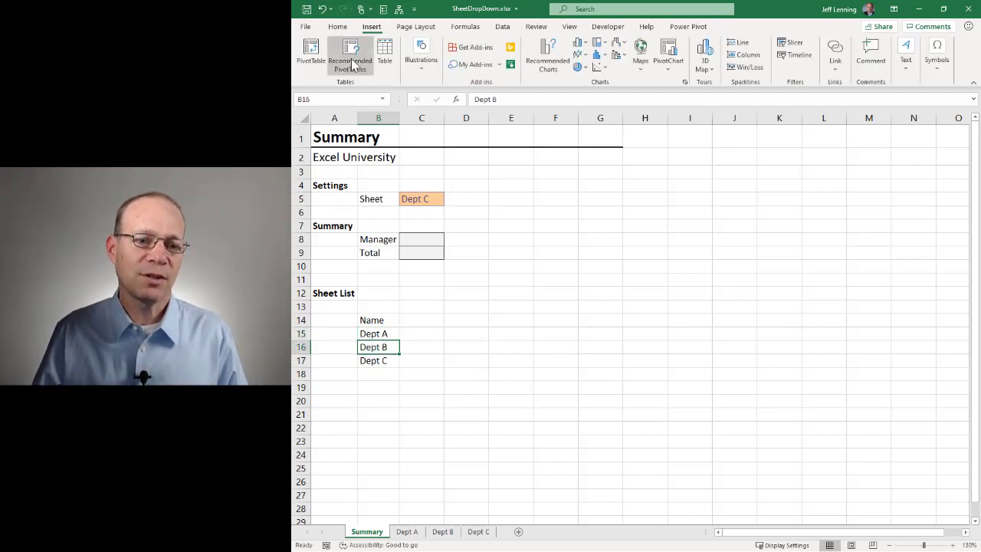
left_click(383, 55)
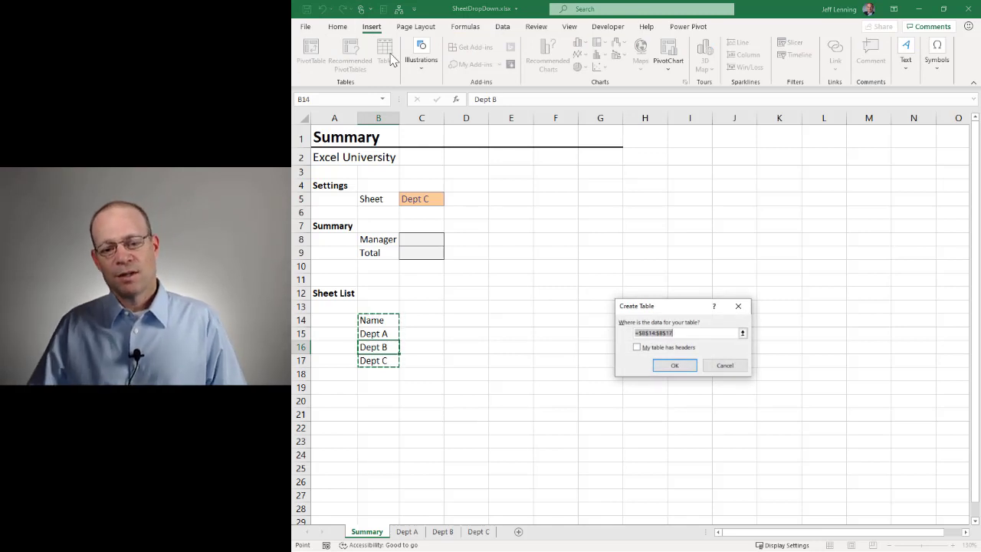
left_click(636, 348)
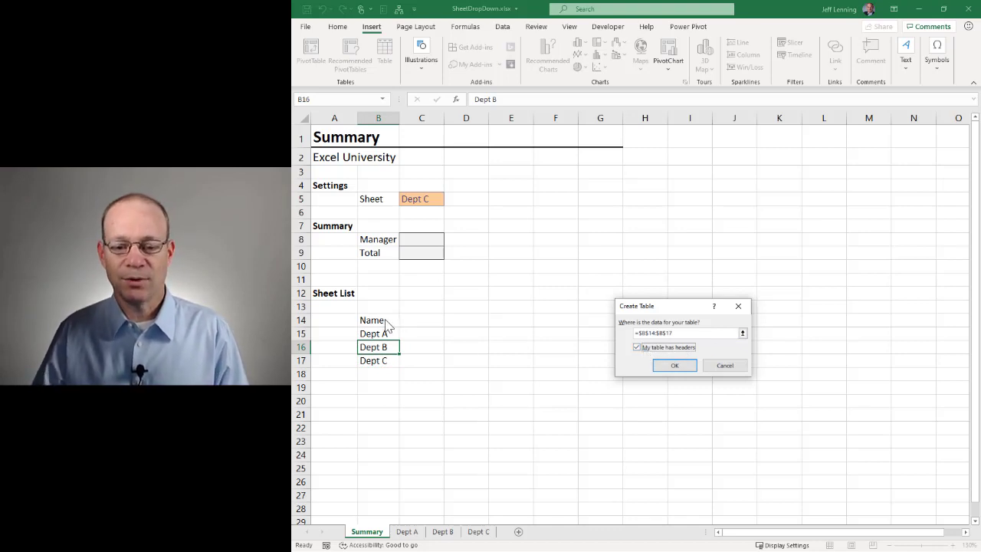
left_click(676, 367)
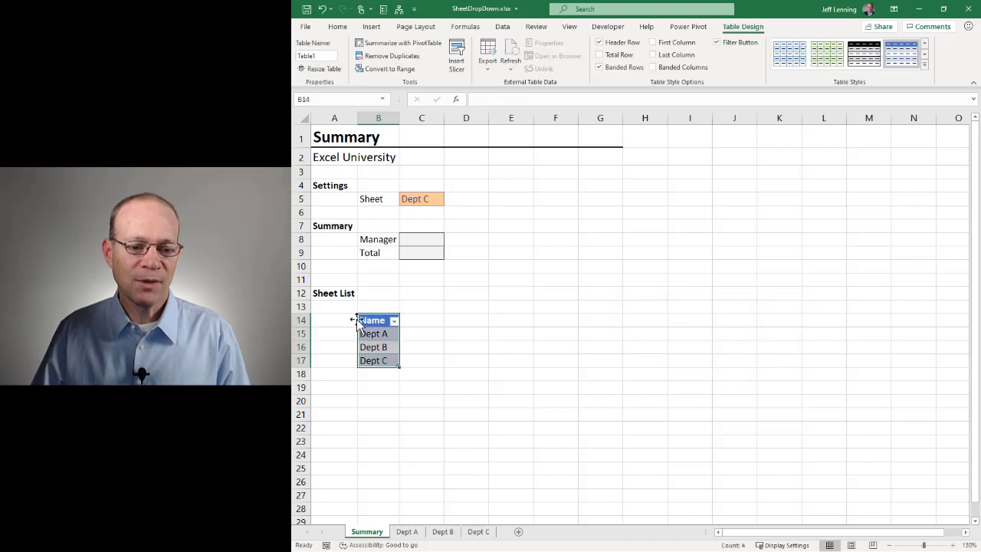
left_click(375, 334)
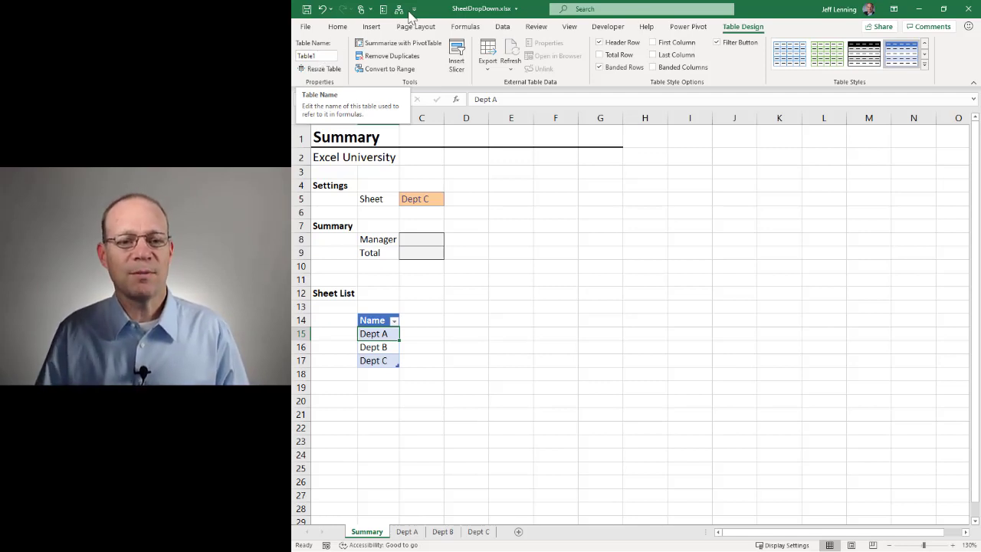
Define a workbook-scoped name SheetList that refers to =Table1.
left_click(465, 26)
left_click(609, 66)
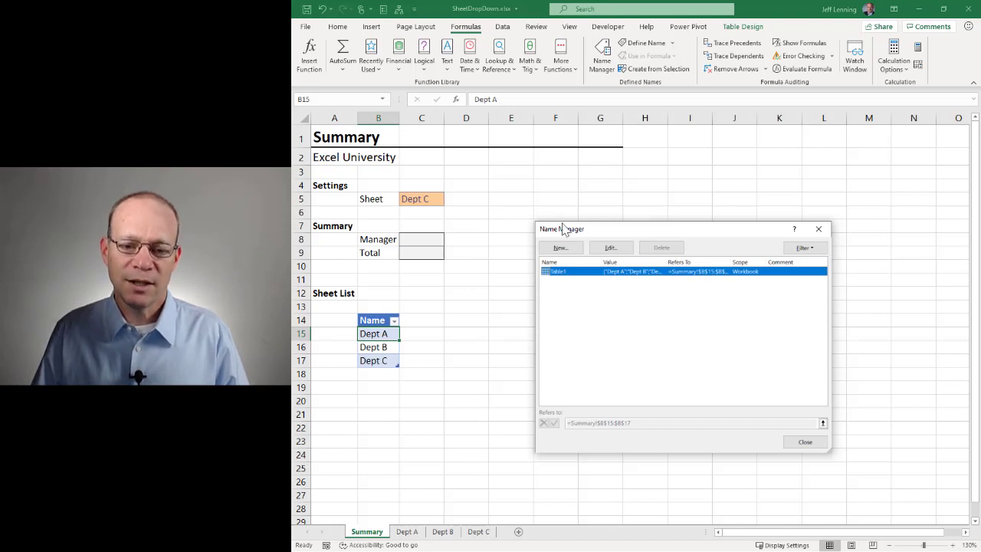
left_click(561, 247)
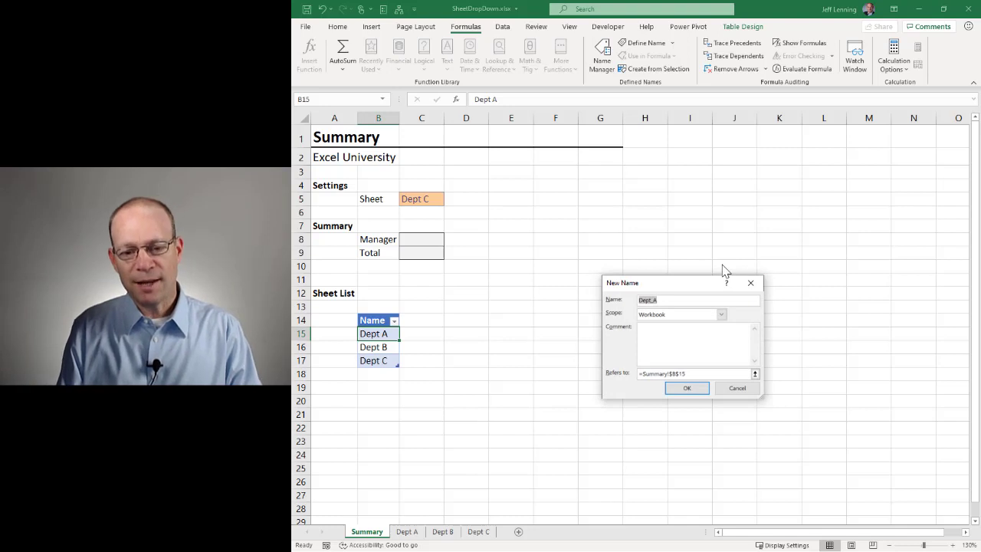
type("She")
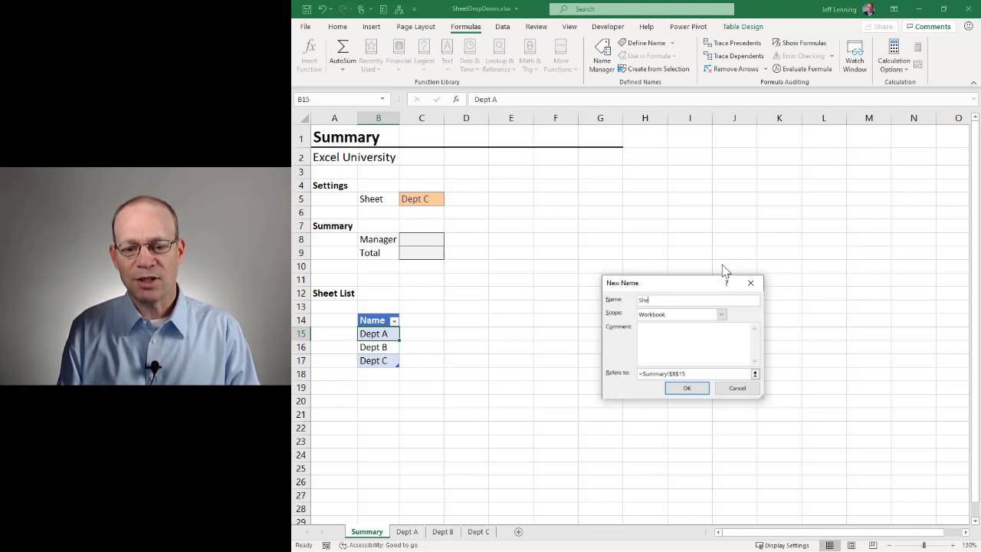
type("tList")
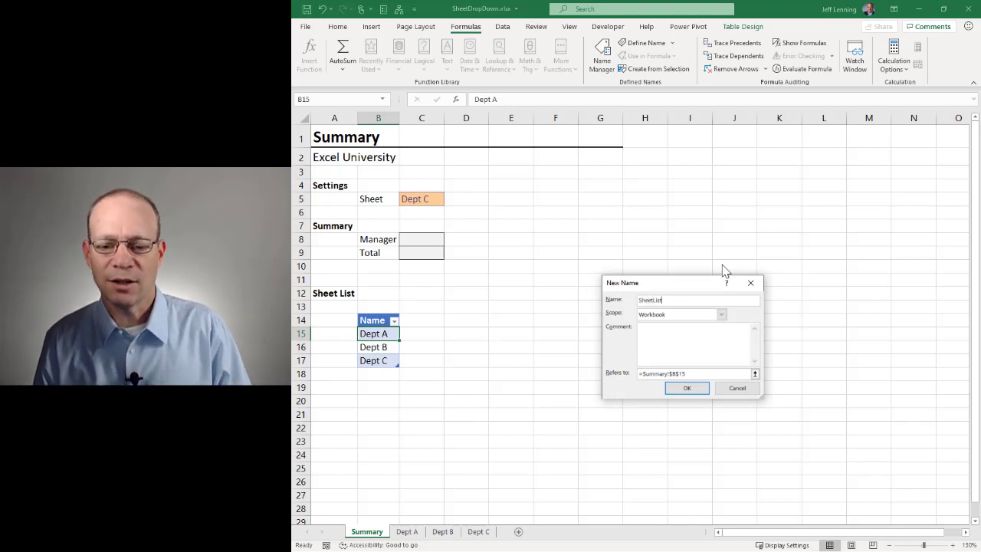
left_click(694, 375)
left_click_drag(694, 375, 642, 374)
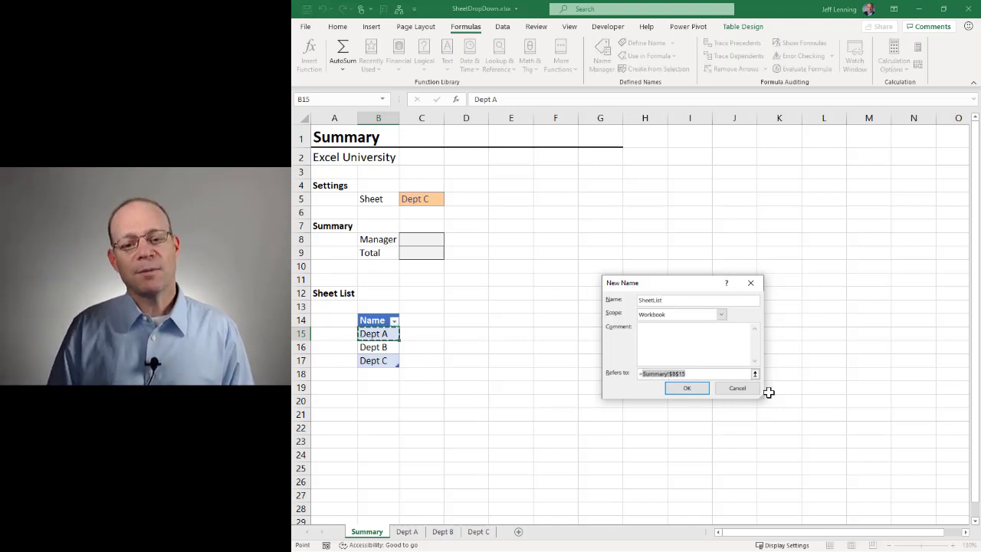
type("Table1[")
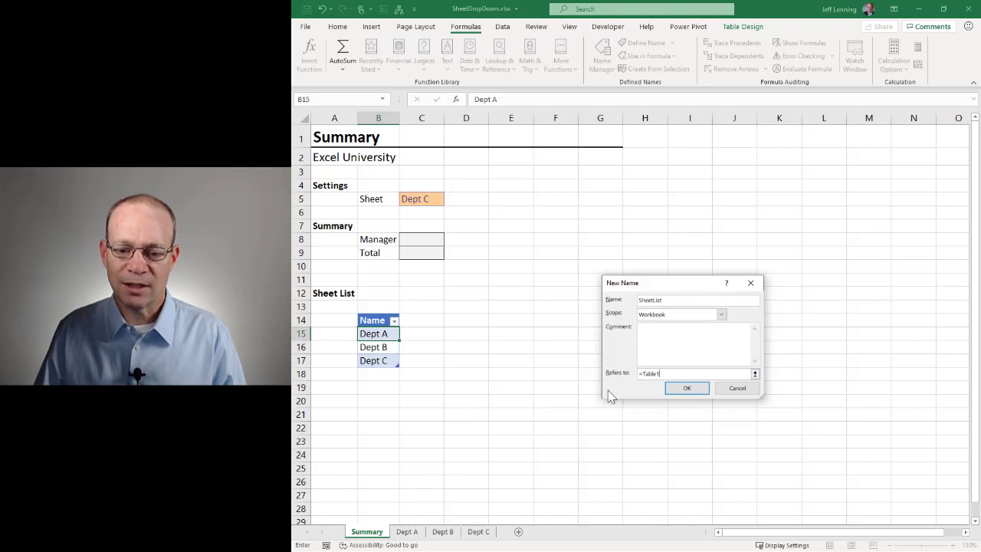
left_click(687, 389)
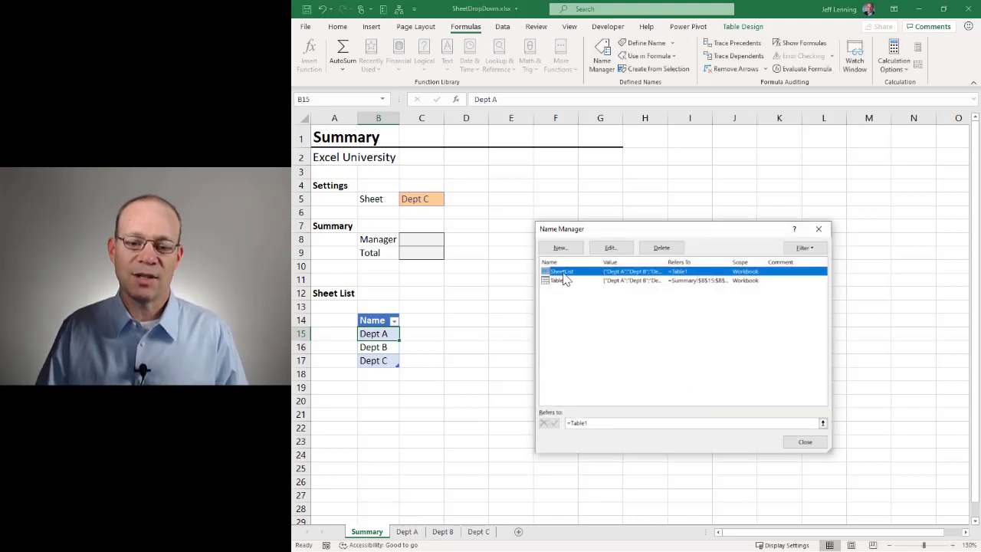
left_click(816, 444)
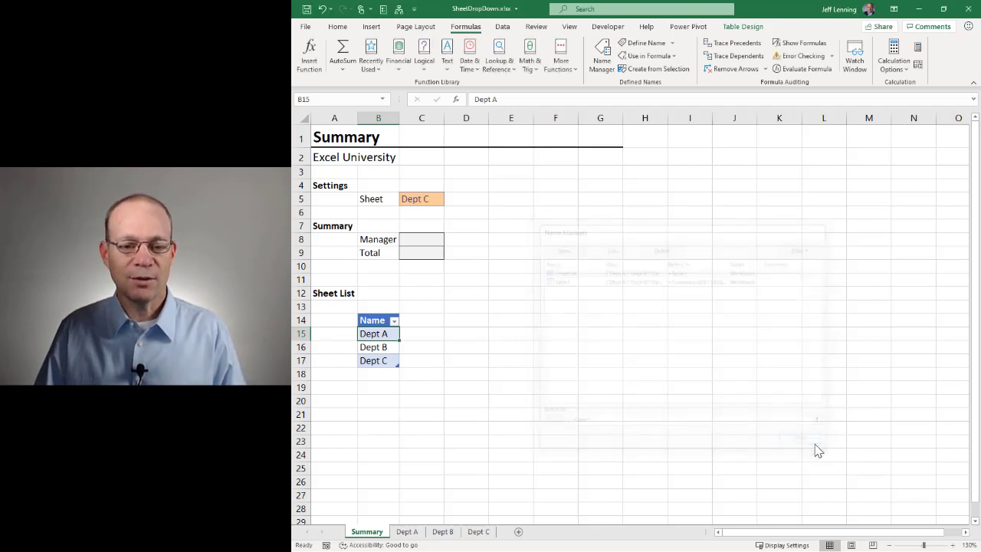
Apply list data validation to the Sheet selector in C5 with =SheetList as its source.
left_click(426, 198)
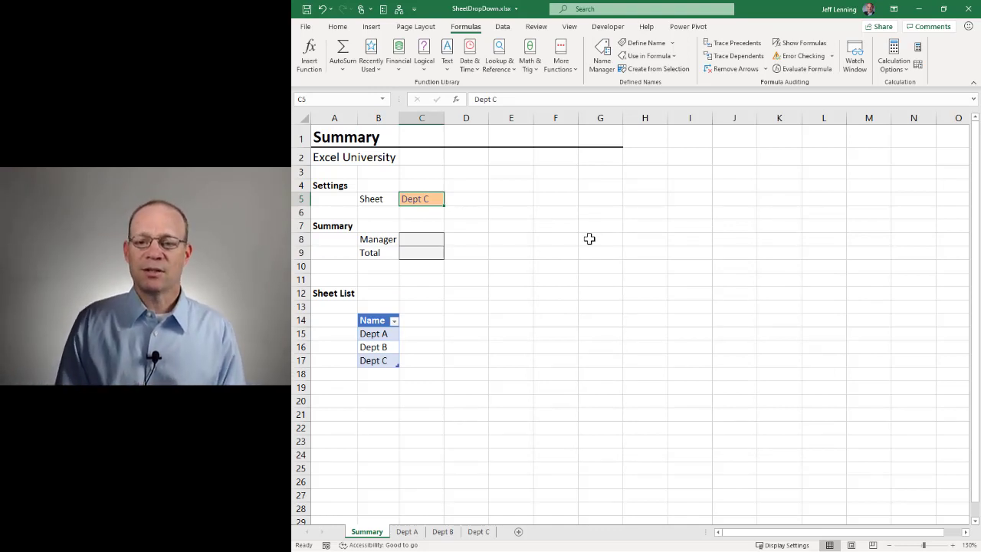
left_click(504, 27)
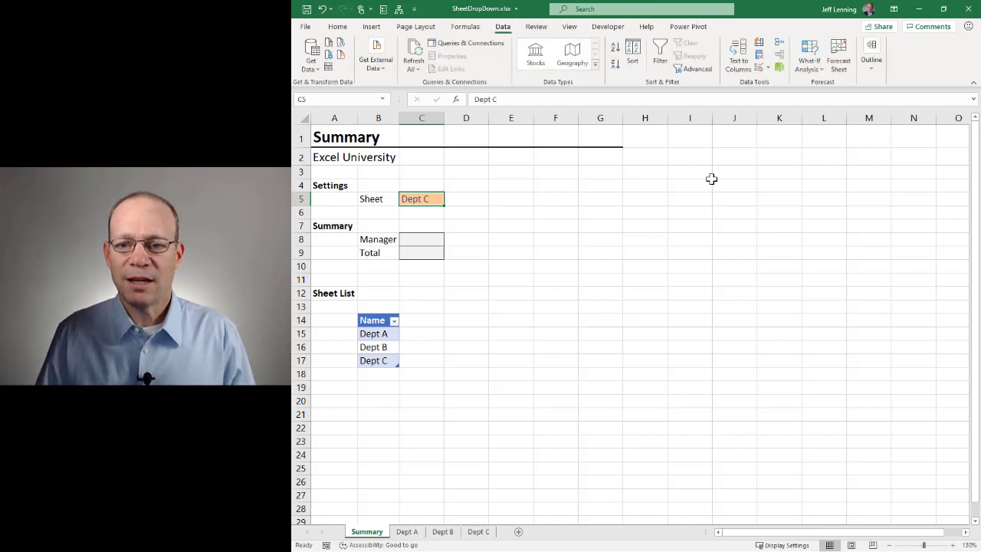
left_click(759, 68)
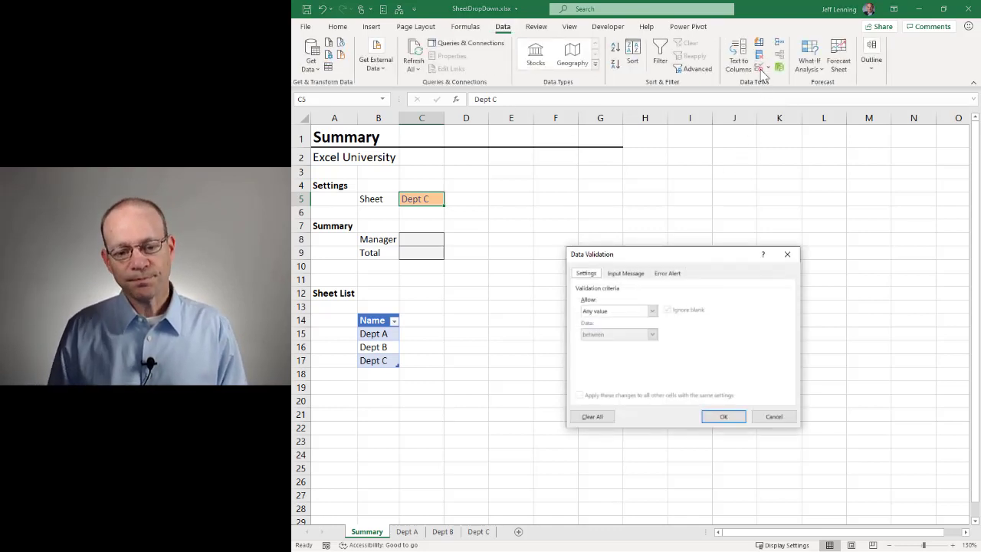
left_click(605, 311)
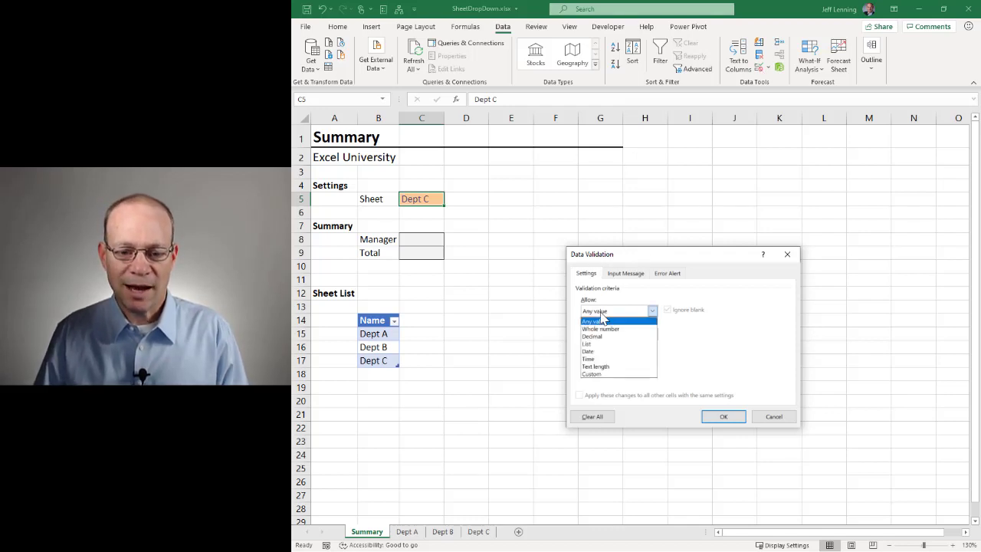
left_click(587, 344)
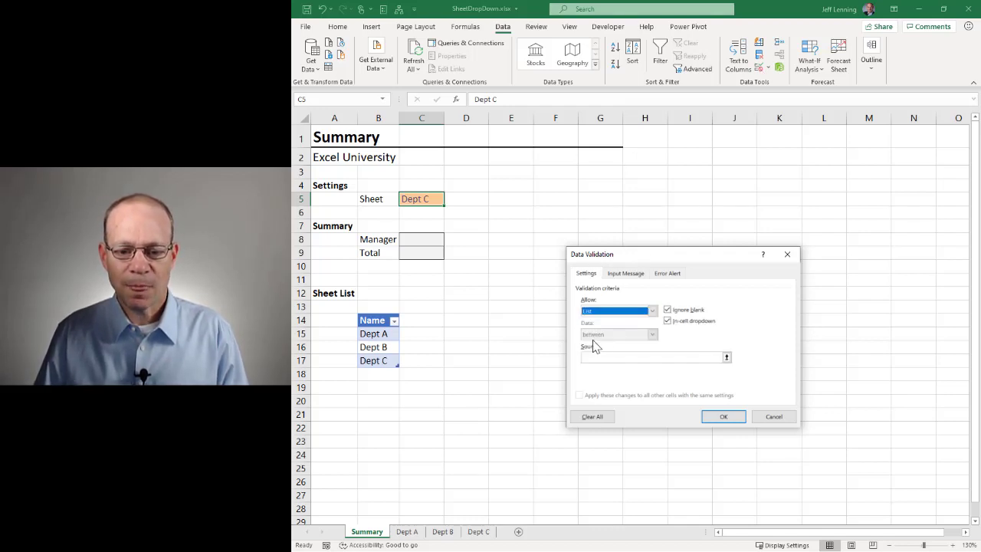
left_click(597, 356)
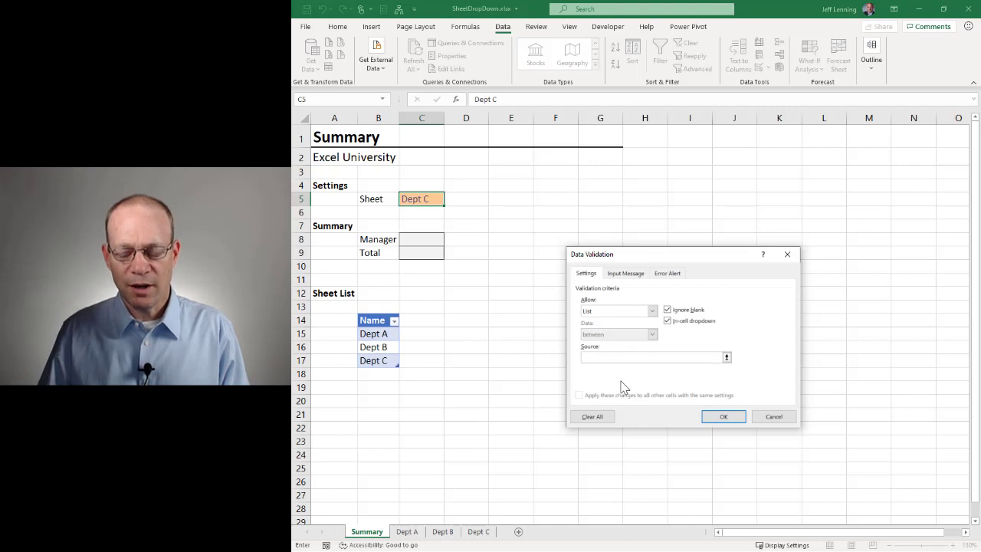
type("=")
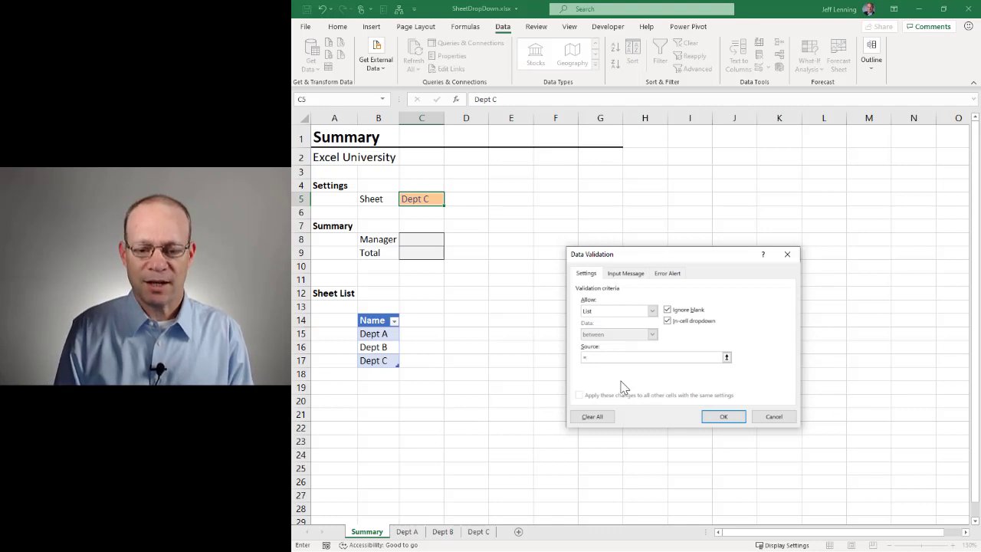
type("SheetList")
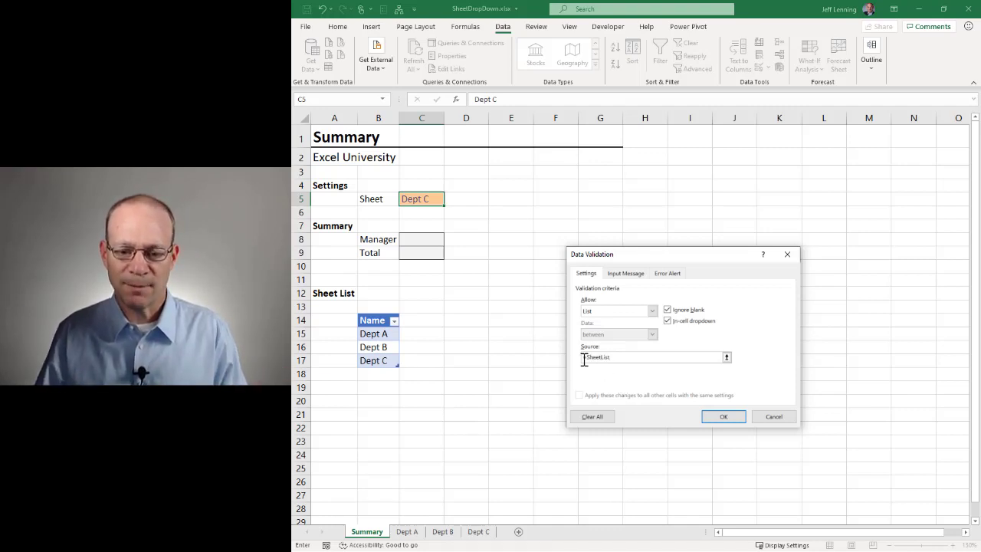
left_click(721, 419)
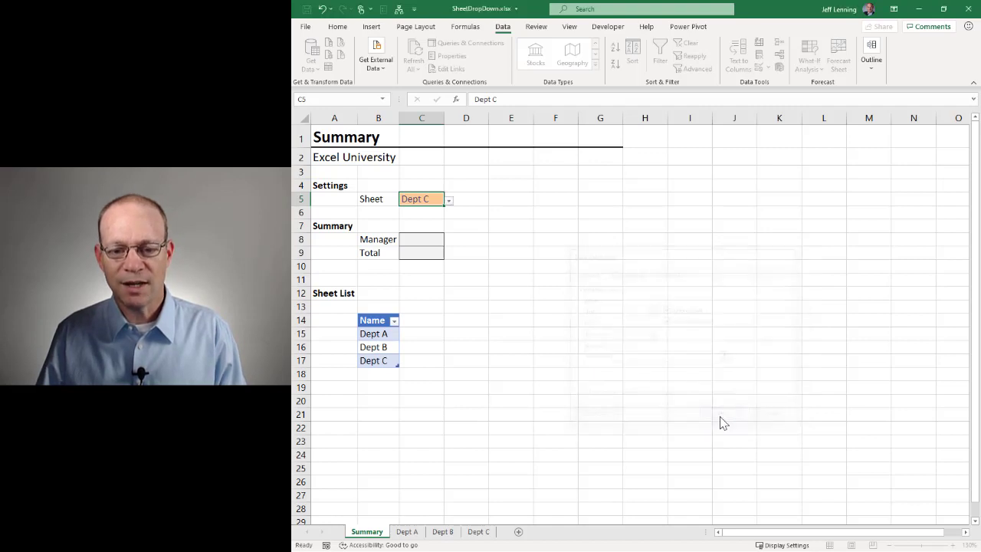
Try the Sheet drop-down in C5 with Dept A and Dept B, and return it to Dept A.
left_click(450, 201)
left_click(428, 211)
left_click(450, 202)
left_click(434, 221)
left_click(449, 201)
left_click(431, 222)
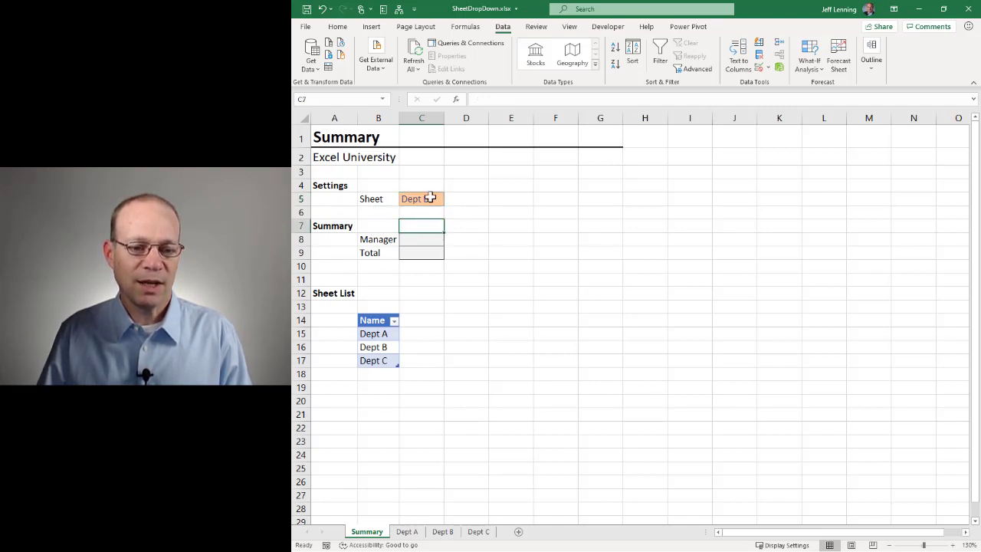
left_click(449, 201)
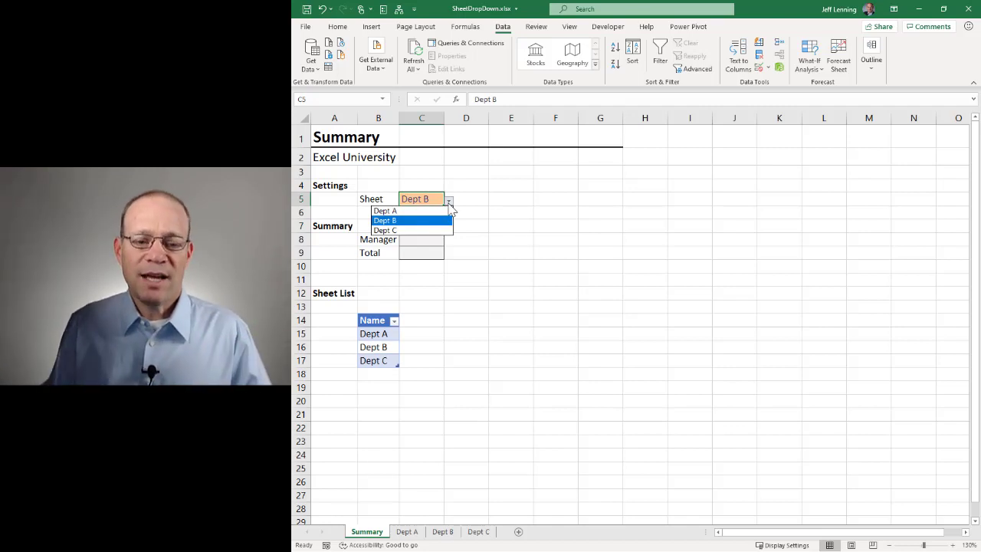
left_click(452, 209)
left_click(421, 250)
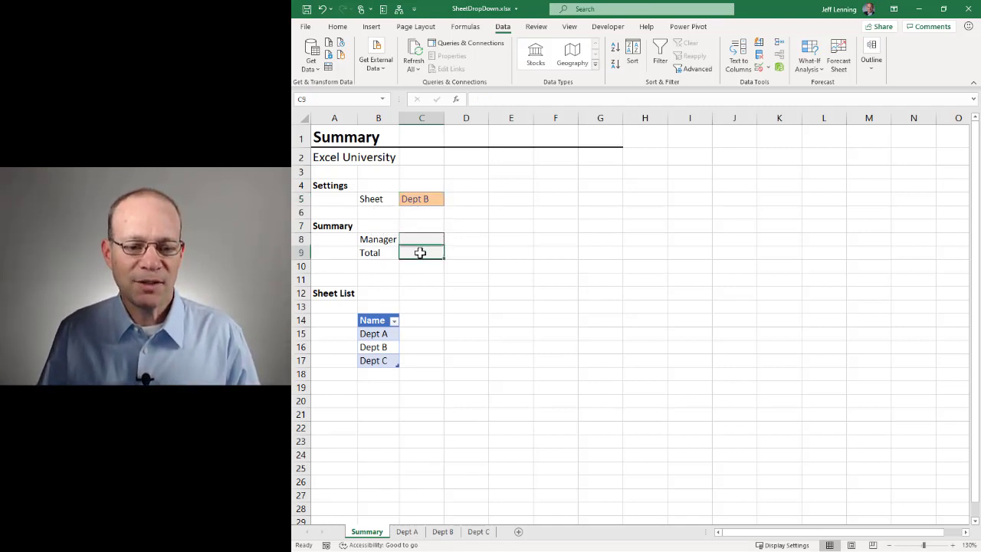
left_click(428, 197)
left_click(449, 202)
left_click(421, 212)
Enter a direct reference in the Manager cell C8 to B4 on the Dept A sheet.
left_click(421, 238)
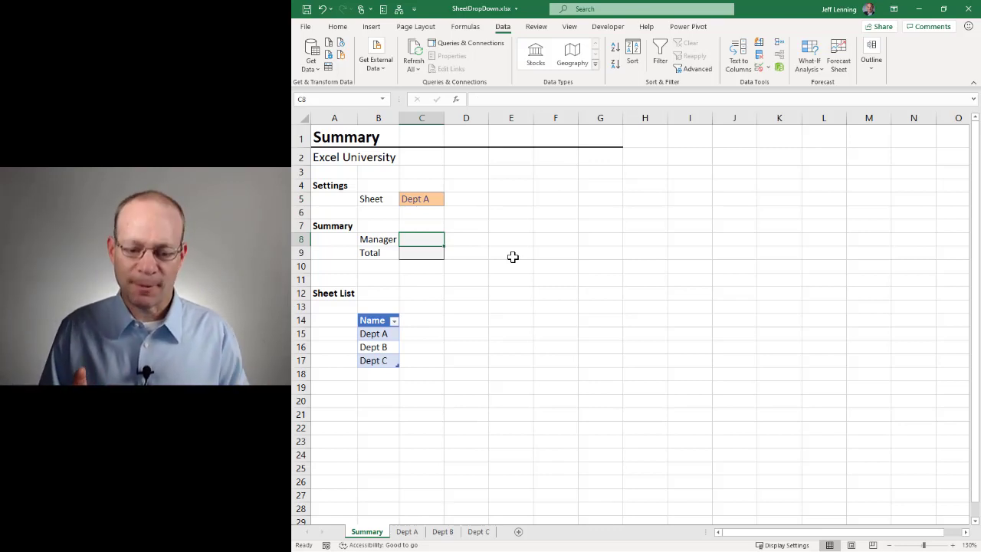
type("=")
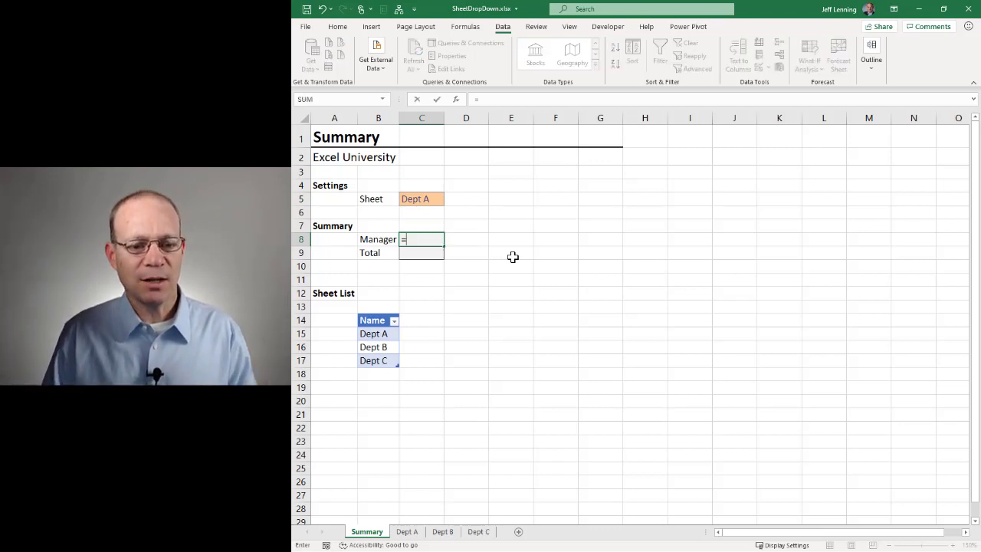
left_click(407, 531)
left_click(347, 166)
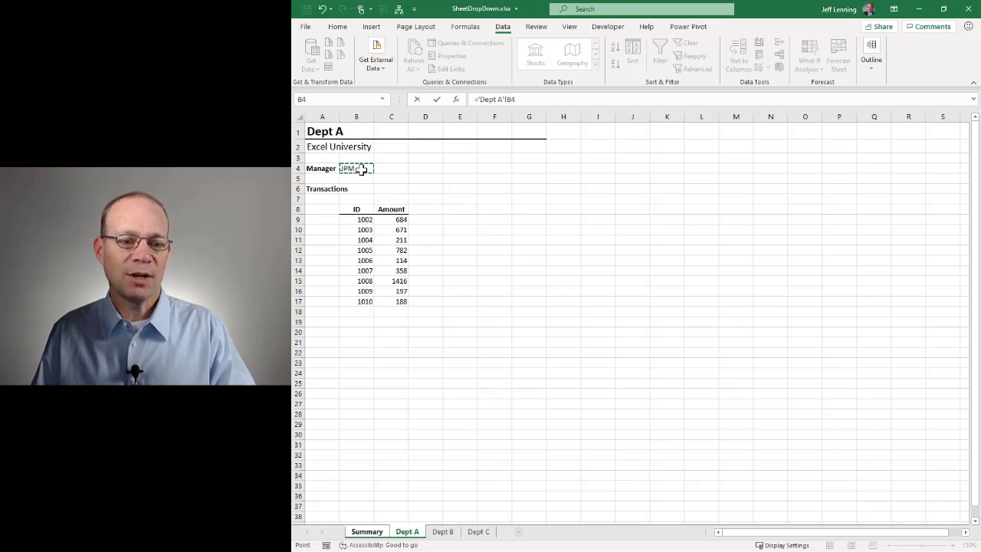
key("Return")
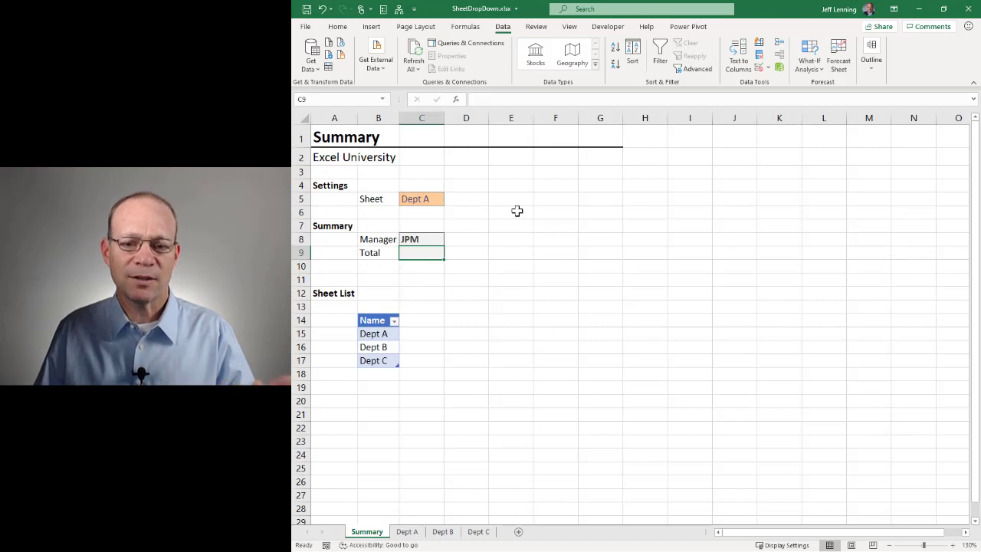
Try replacing the quoted sheet name in C8's formula with cell C5, as =C5!B4, and clear the Manager cell.
double_click(428, 240)
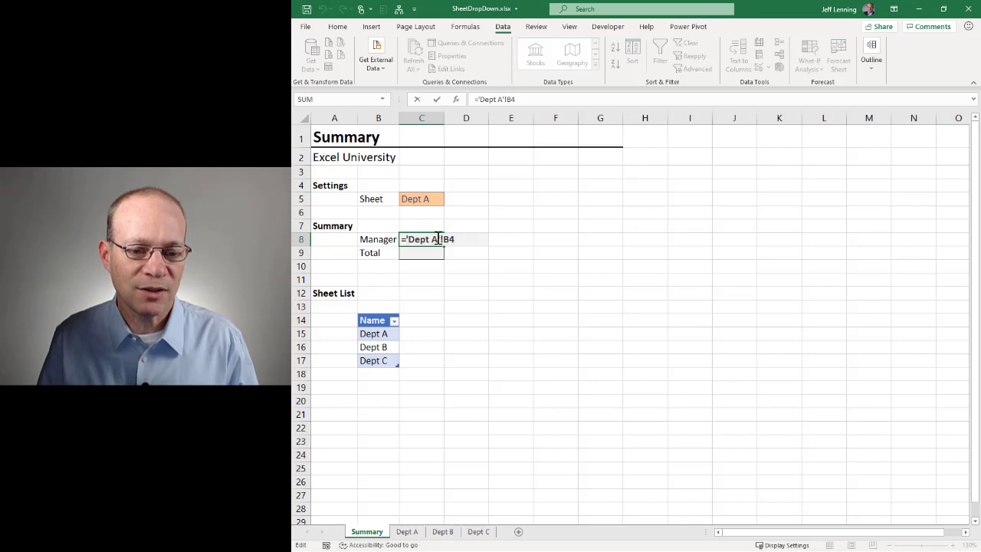
left_click_drag(406, 240, 439, 239)
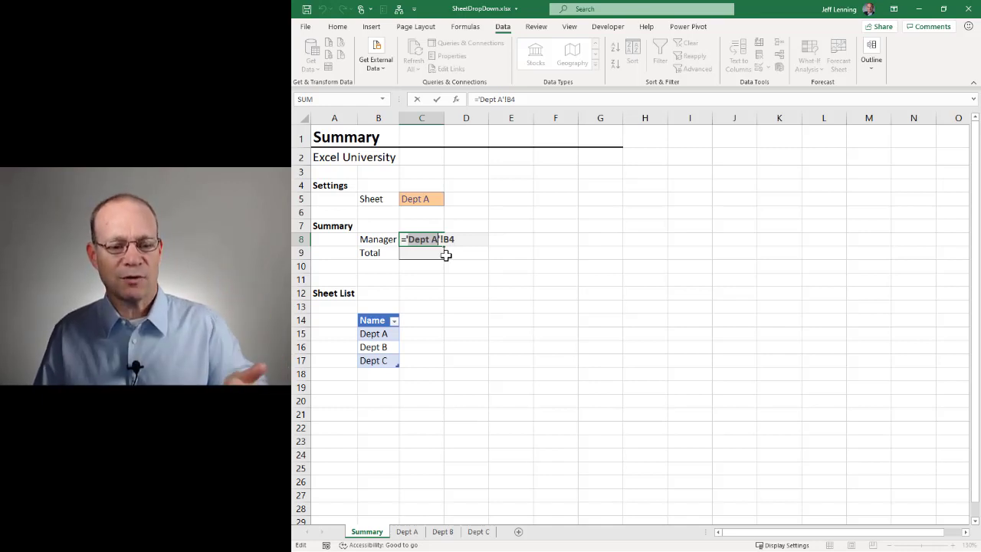
left_click(444, 239)
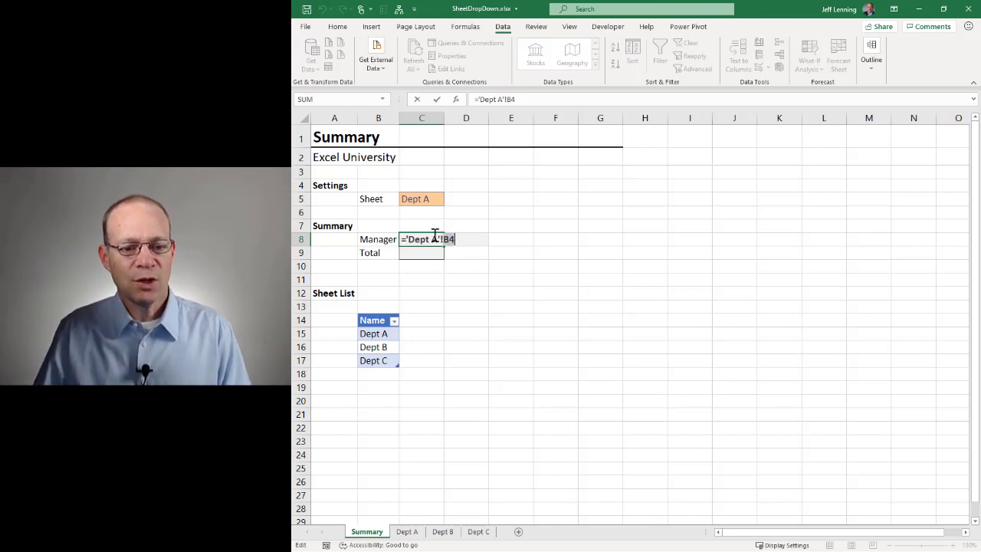
left_click(427, 239)
left_click_drag(427, 239, 406, 240)
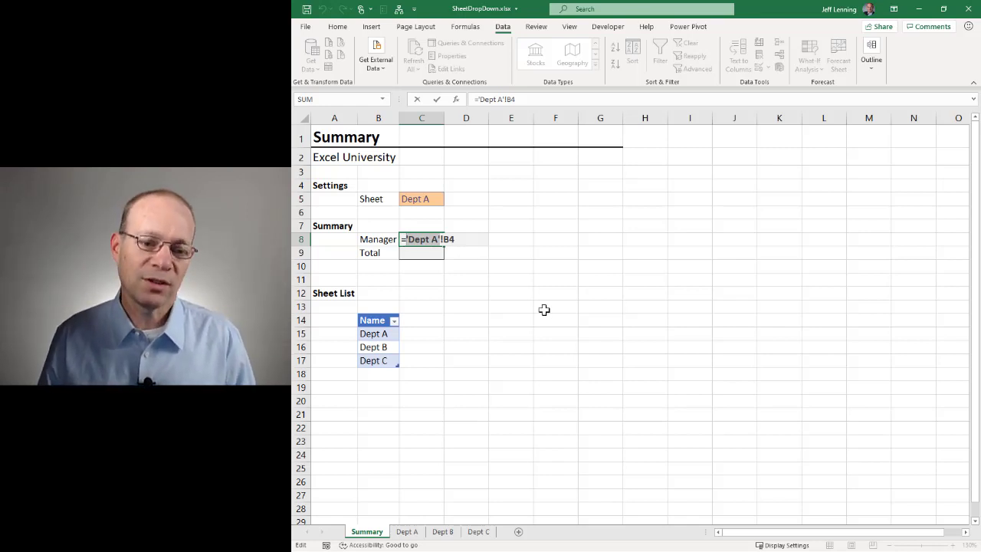
key("Delete")
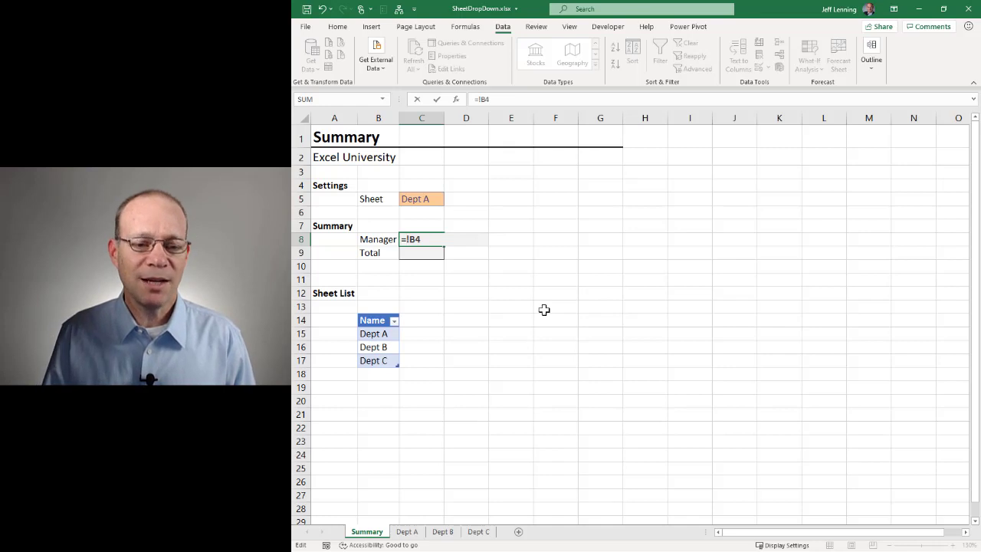
left_click(426, 199)
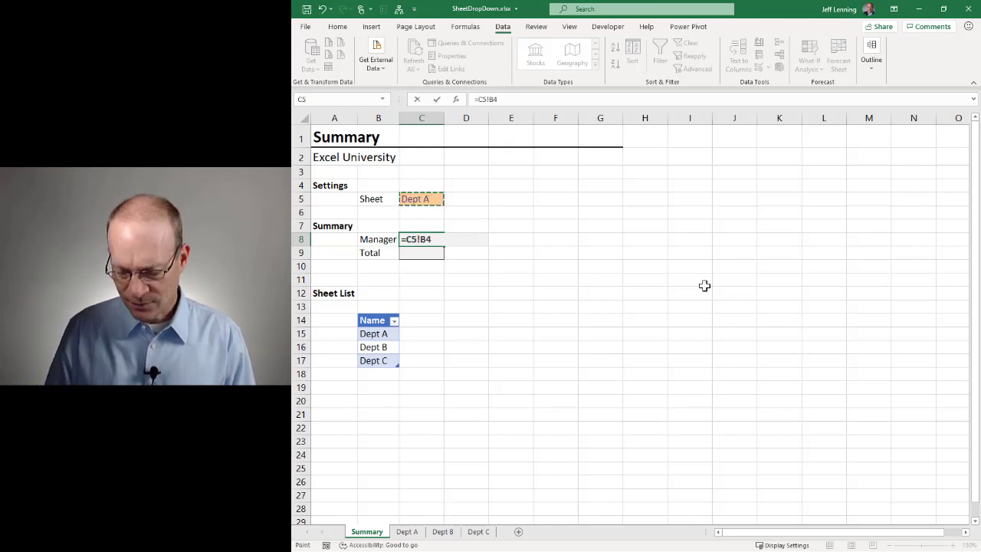
key("Return")
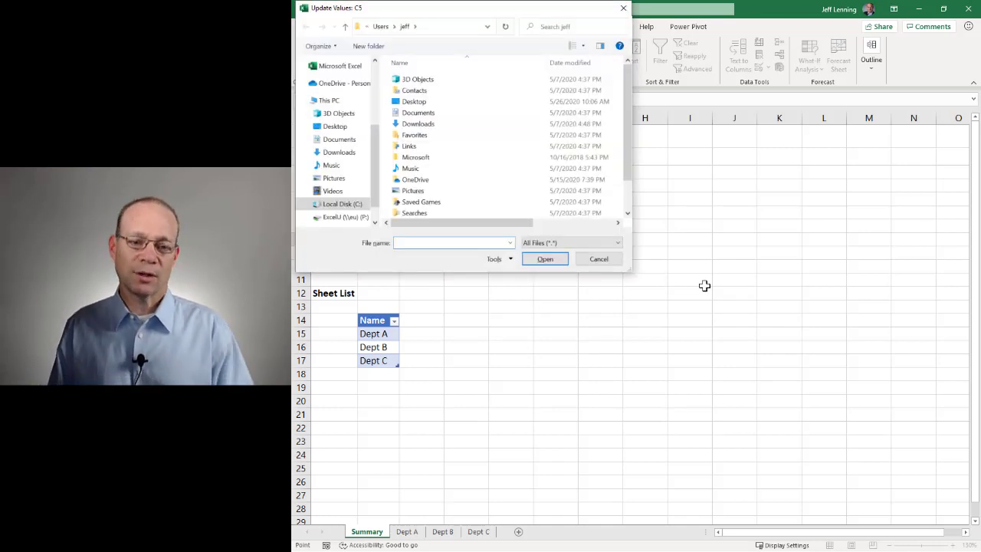
key("Escape")
key("Up")
key("Delete")
Start an INDIRECT formula in the Manager cell C8 whose reference text begins with "'", a single apostrophe inside double quotes.
type("=ind")
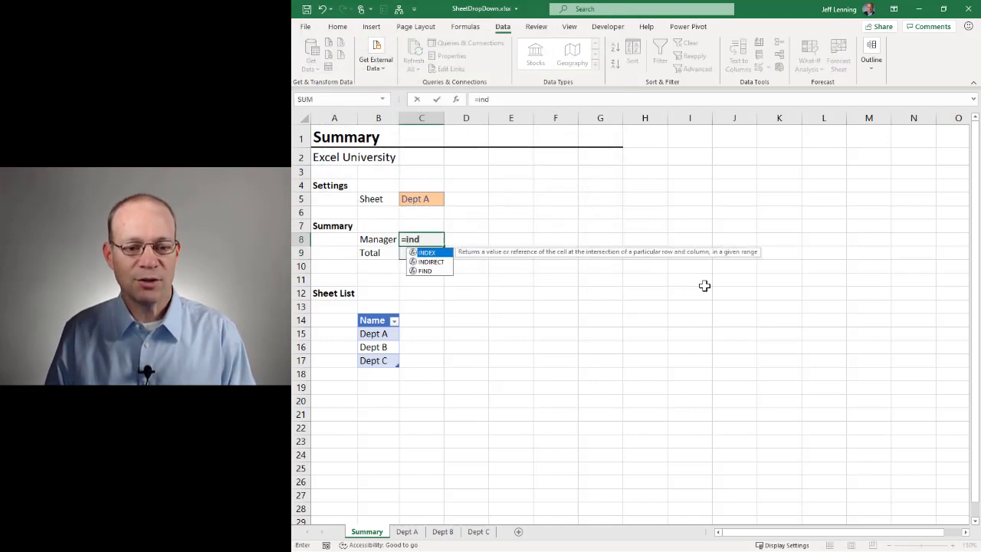
key("Down")
key("Tab")
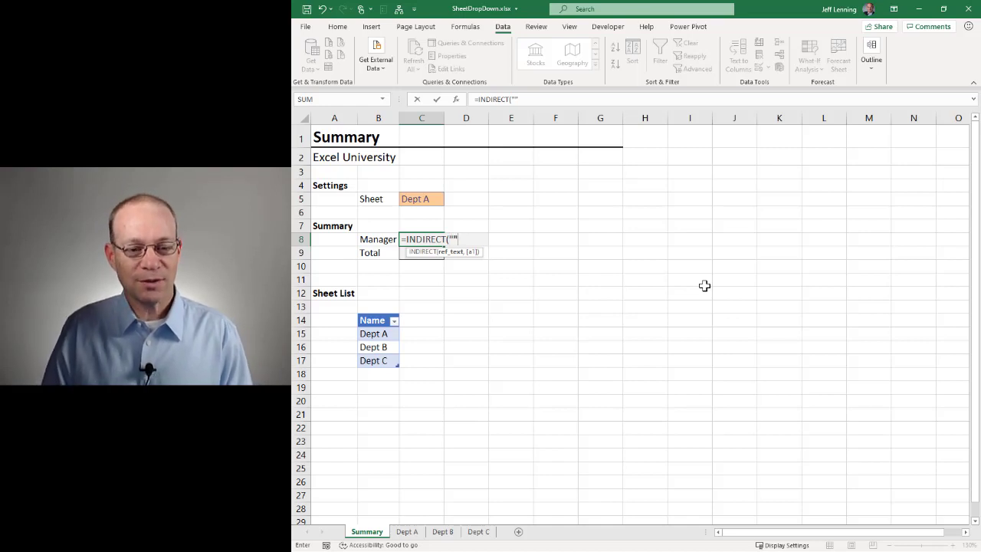
key("Left")
key("Right")
key("F2")
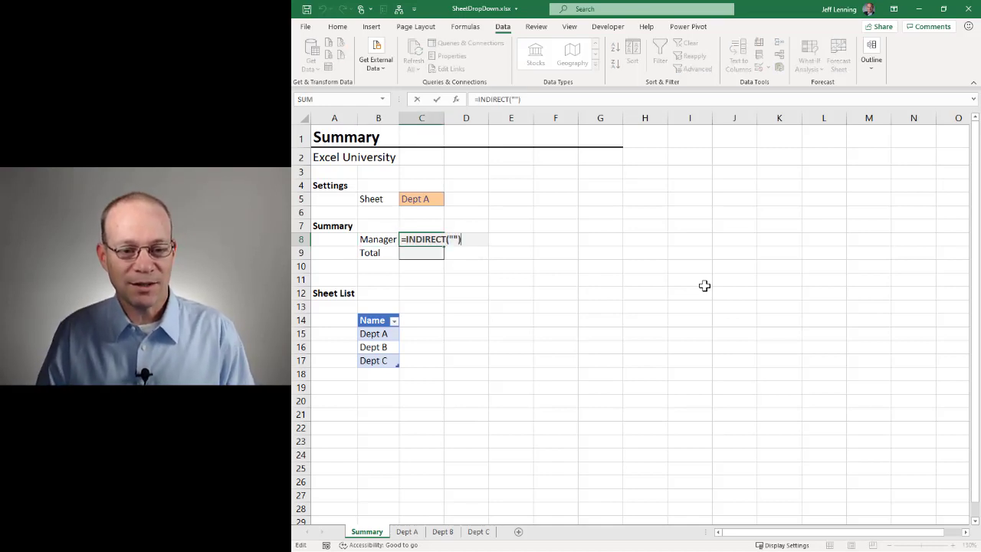
key("Left")
key("Left")
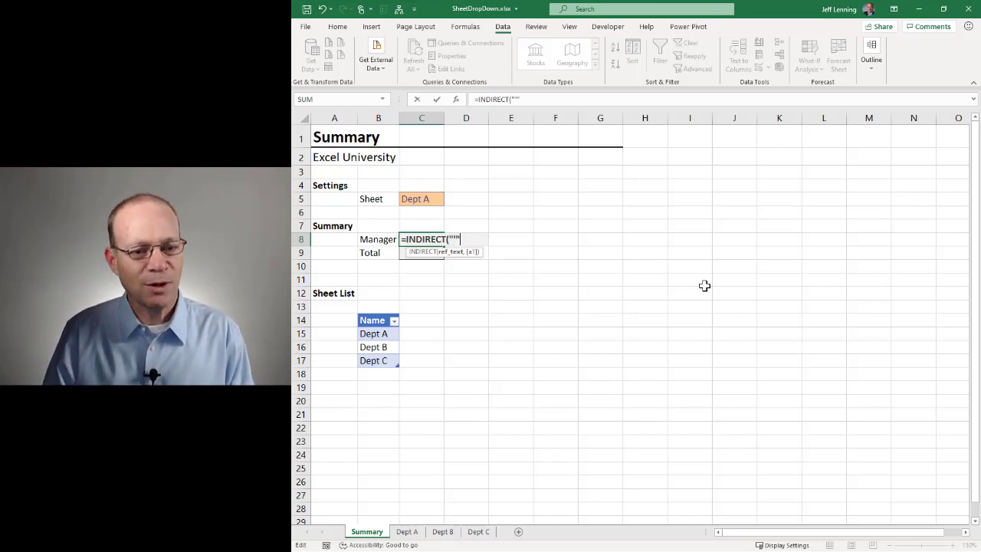
type("\"\"")
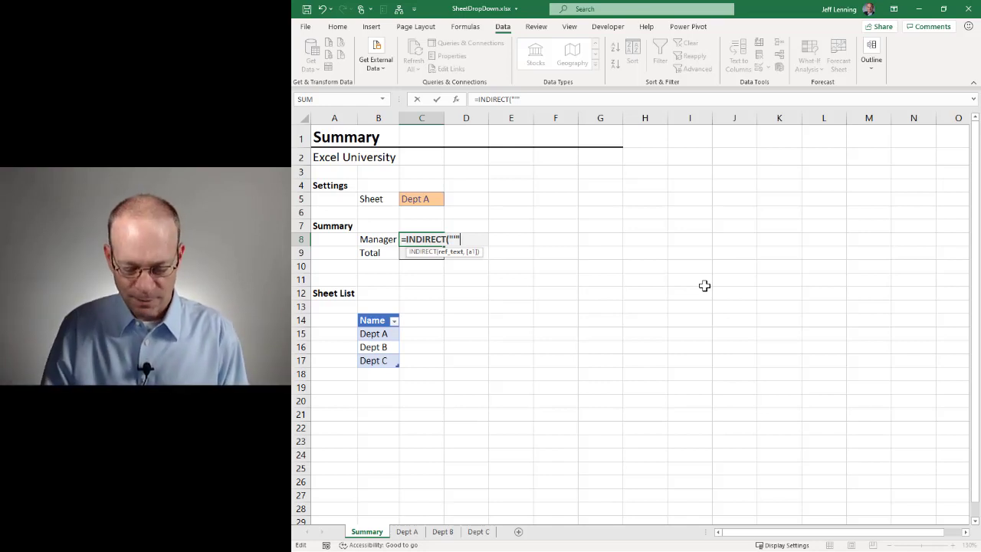
Complete the Manager formula in C8 by joining cell C5 and "'!B4" to the opening apostrophe, giving =INDIRECT("'"&C5&"'!B4").
type("&")
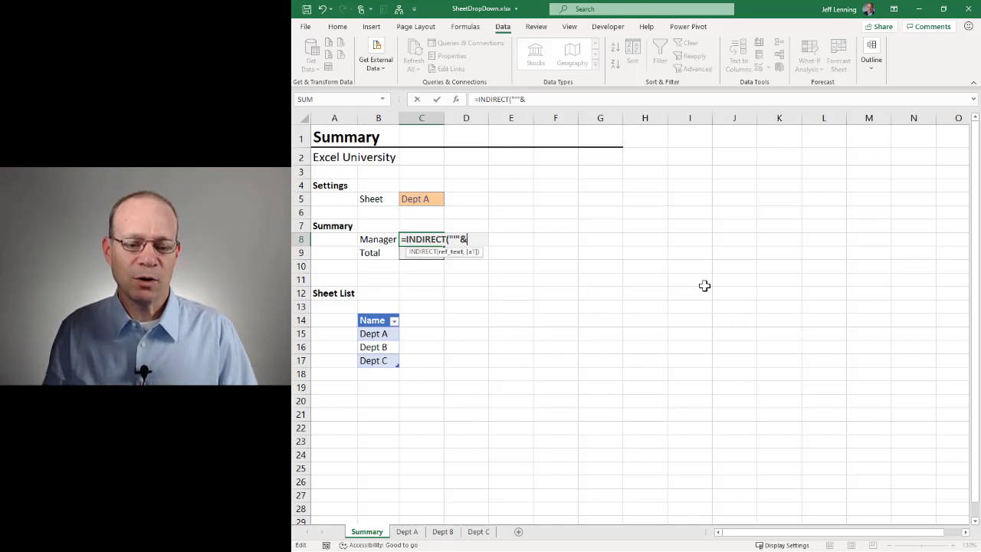
left_click(422, 199)
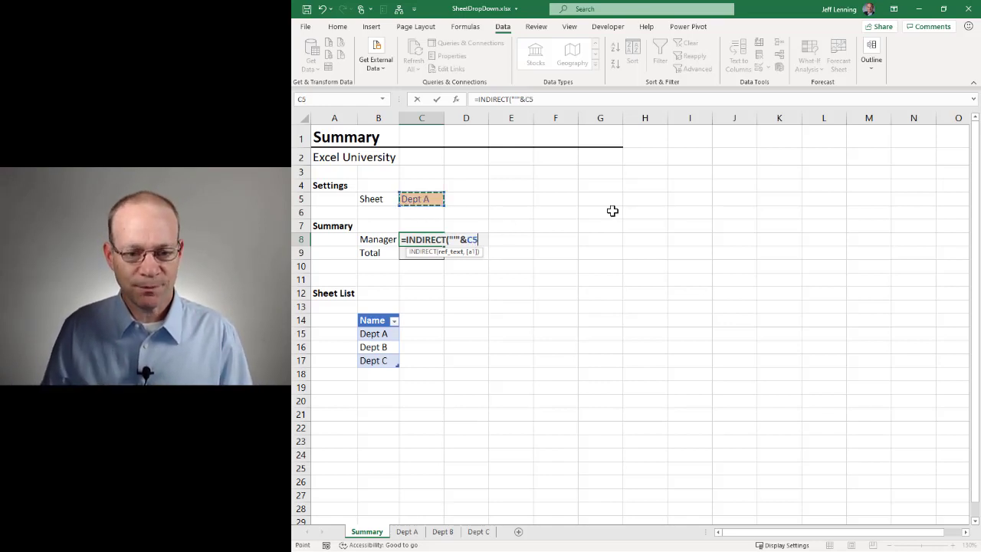
type("&")
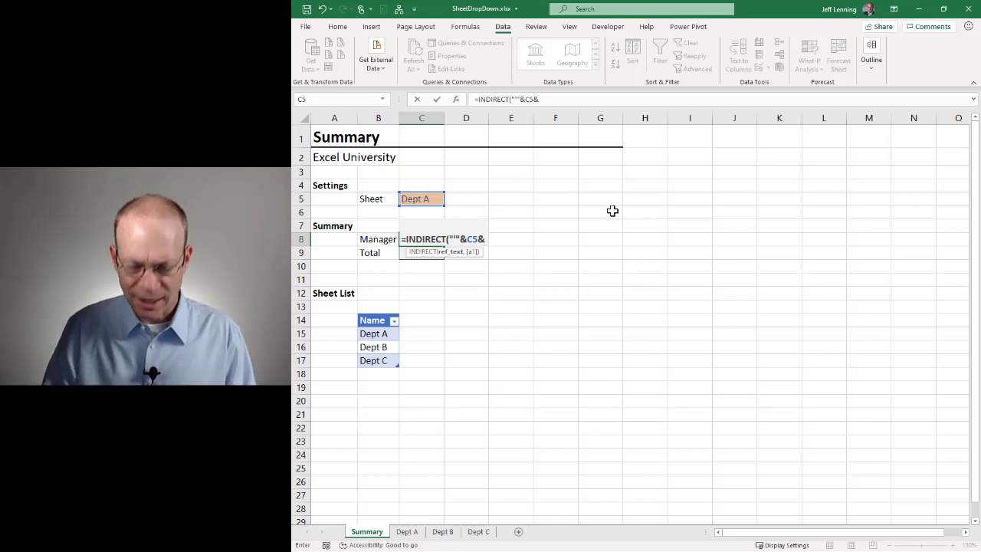
type("\"")
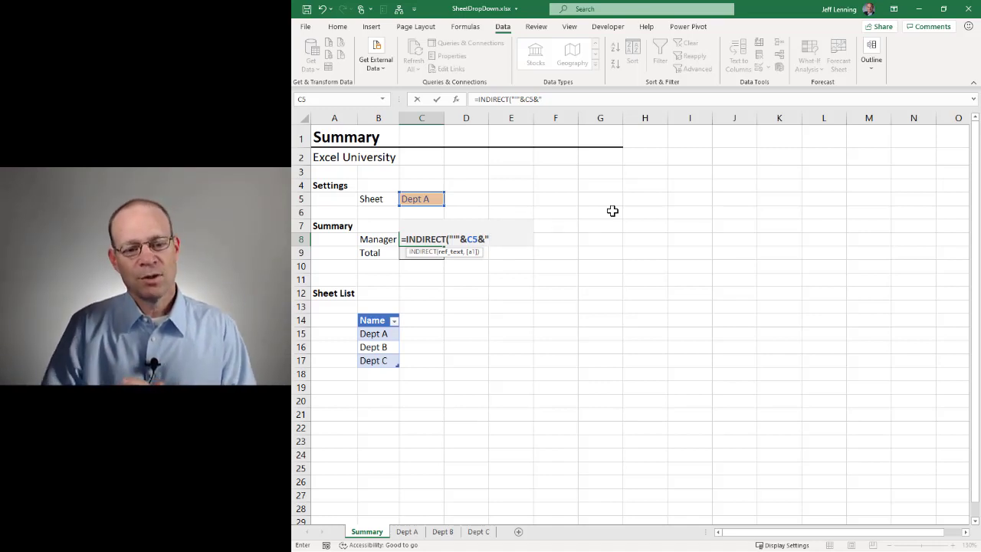
type("'!")
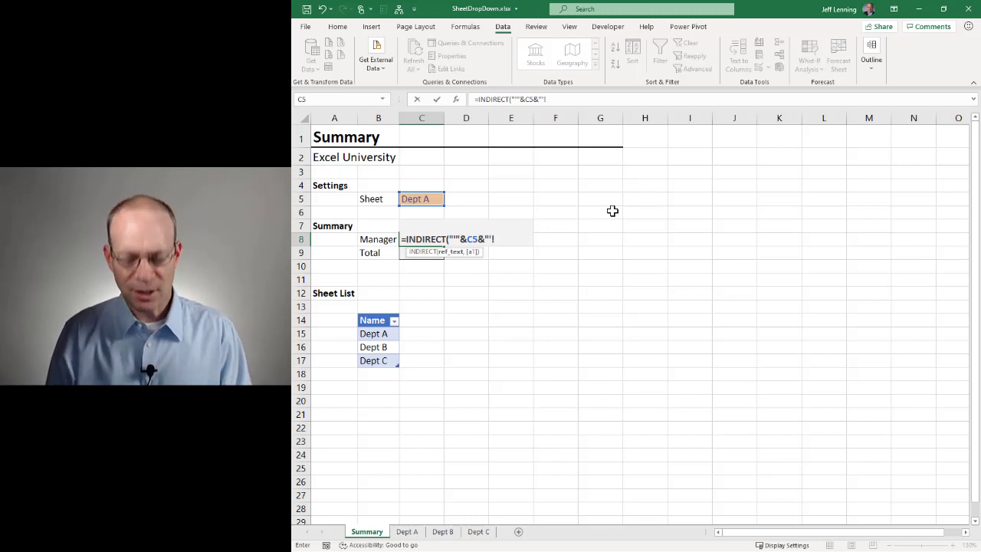
type("B4\"")
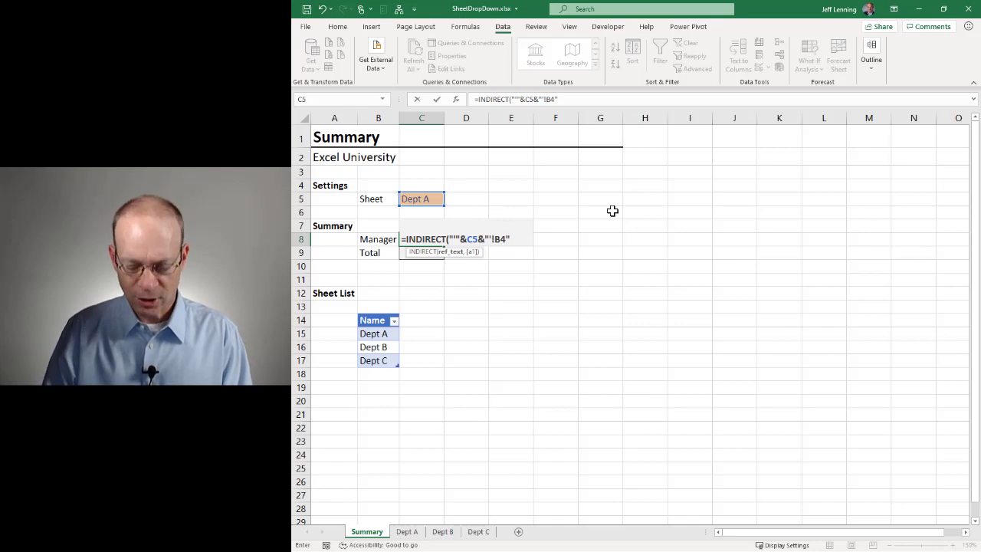
type(")")
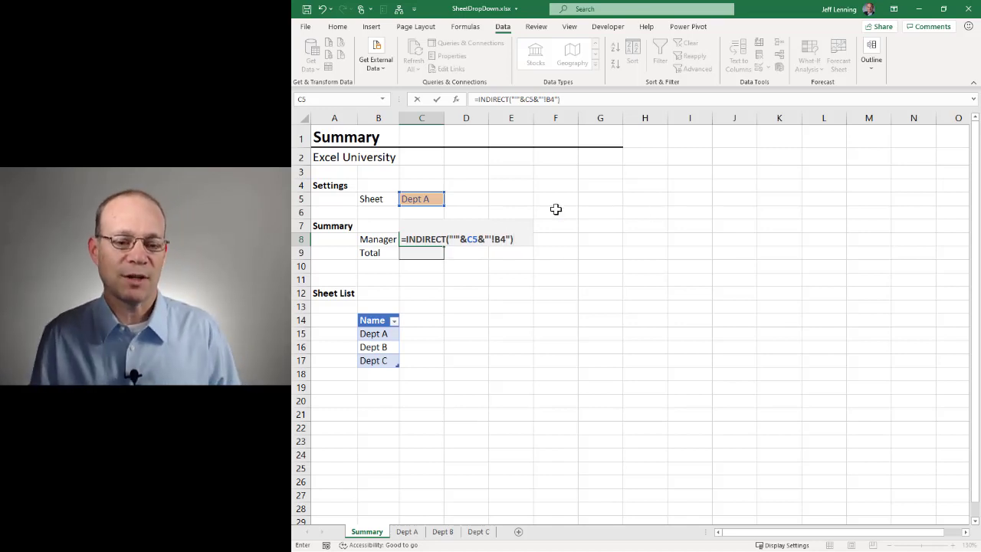
Review the apostrophe, C5 and B4 parts of the INDIRECT reference text, and commit the formula in C8.
left_click_drag(407, 239, 513, 240)
left_click(461, 239)
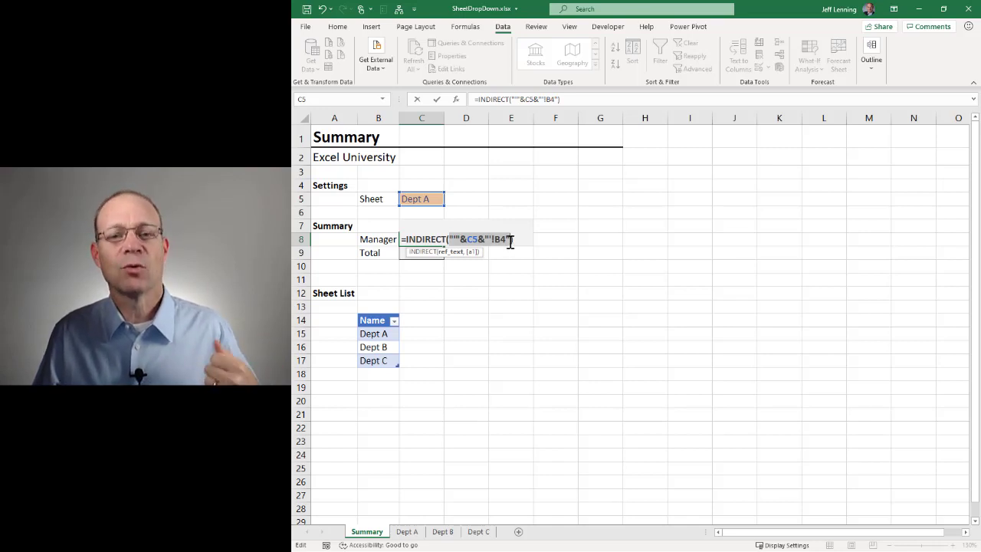
left_click(455, 239)
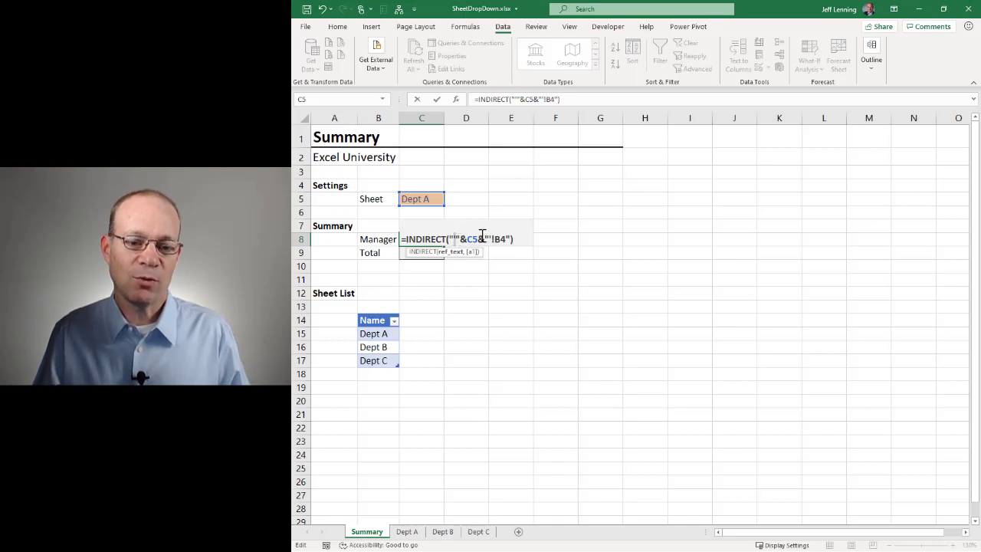
left_click_drag(453, 239, 478, 240)
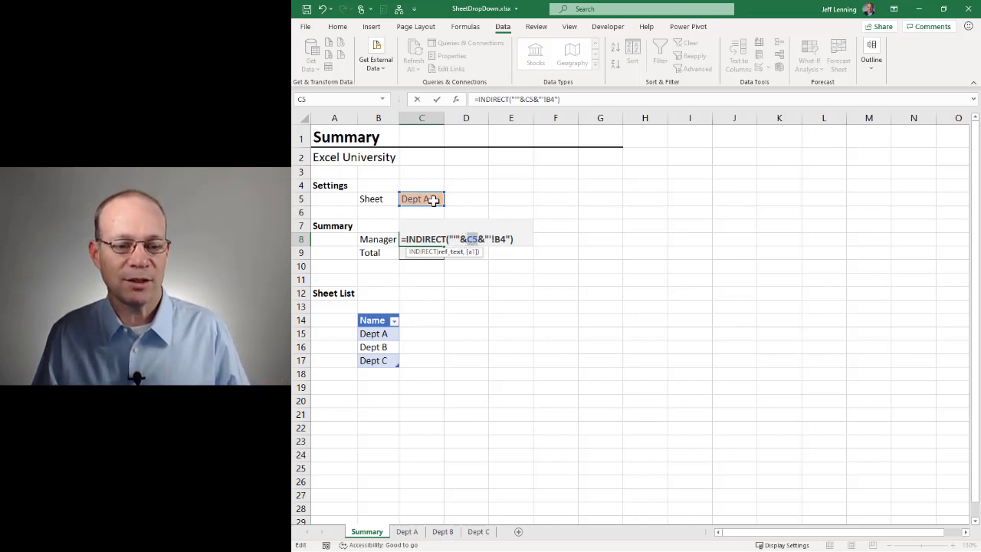
left_click(480, 239)
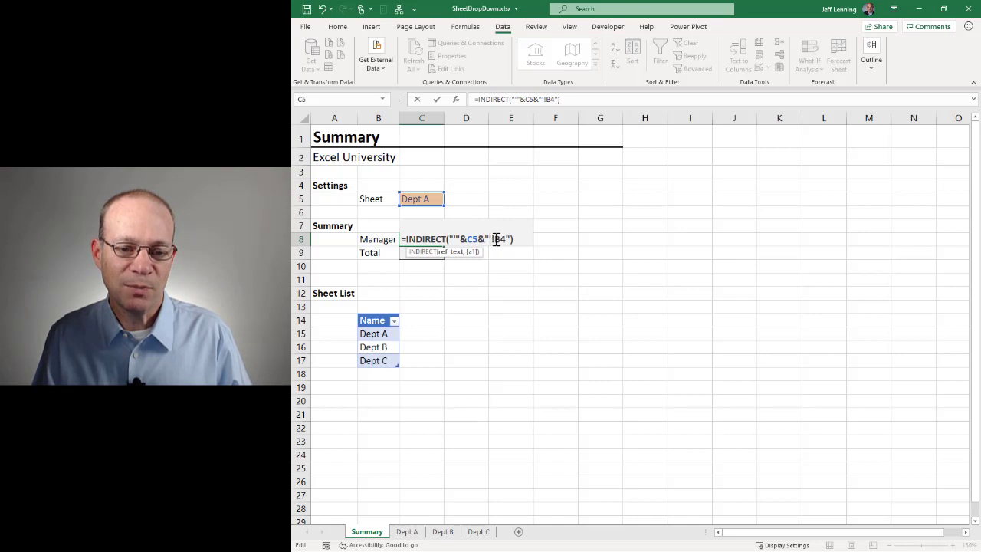
left_click_drag(494, 239, 506, 241)
left_click(510, 241)
left_click(526, 241)
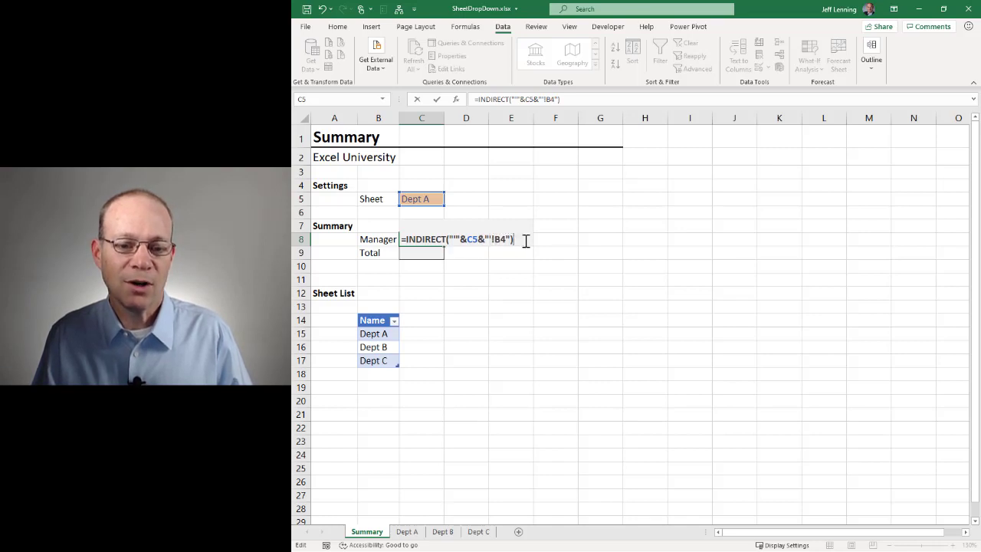
key("Return")
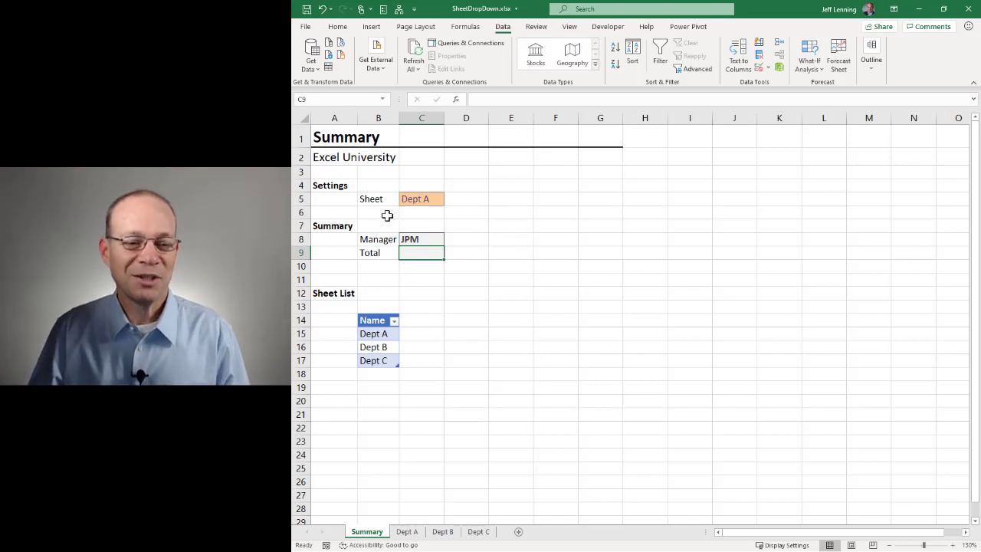
Compare the Manager result in C8 with the manager recorded on the Dept A sheet.
left_click(422, 238)
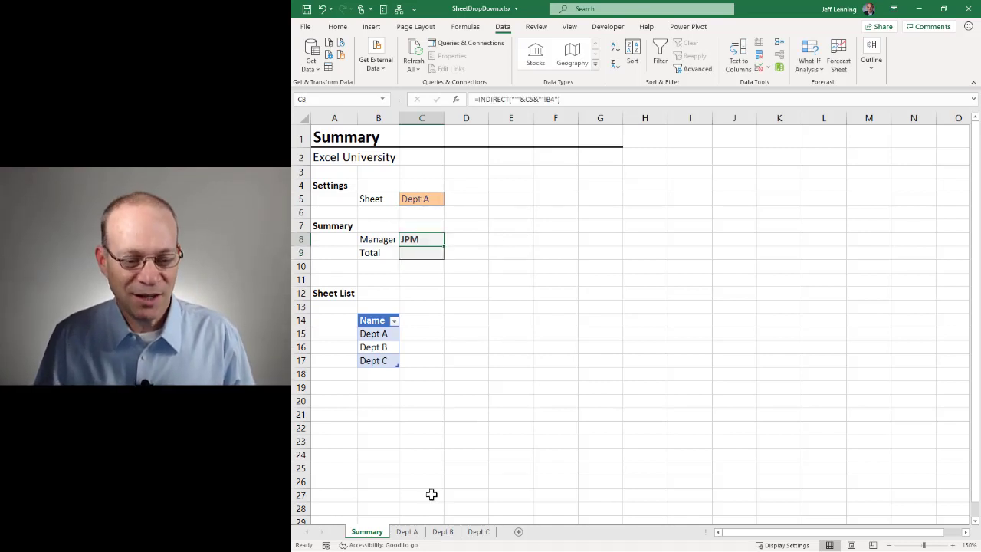
left_click(407, 531)
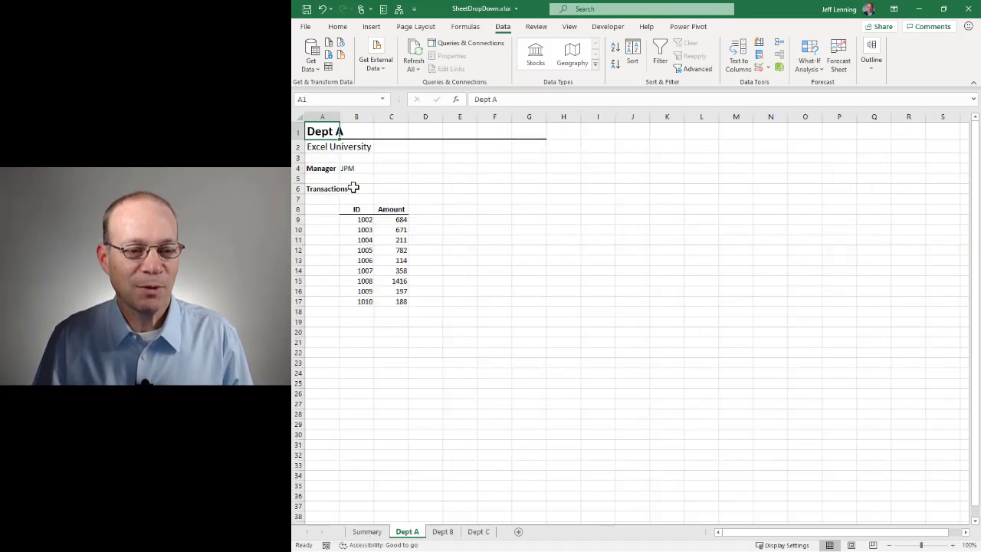
left_click(367, 532)
Choose Dept B in the Sheet drop-down in C5 and check the manager against the Dept B sheet.
left_click(423, 198)
left_click(448, 201)
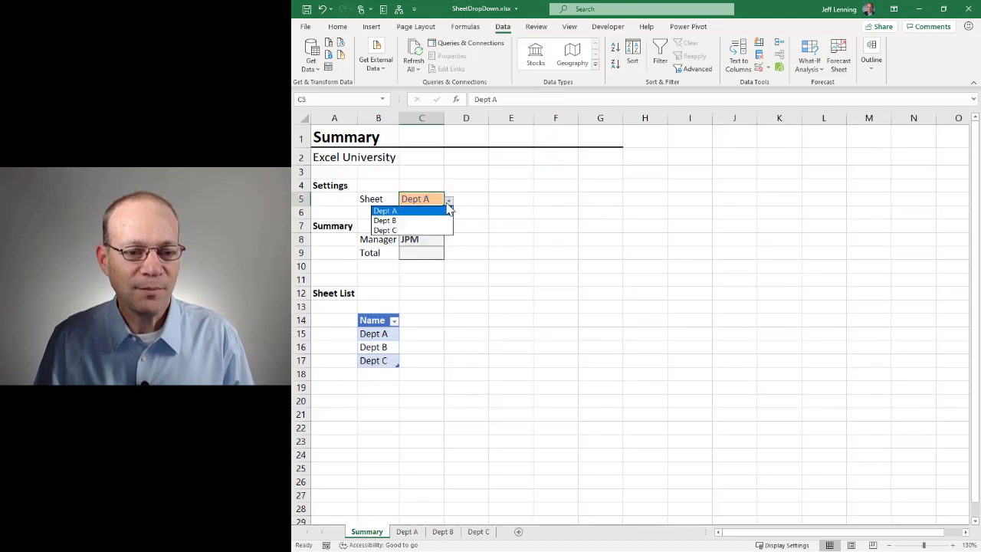
left_click(429, 220)
left_click(444, 532)
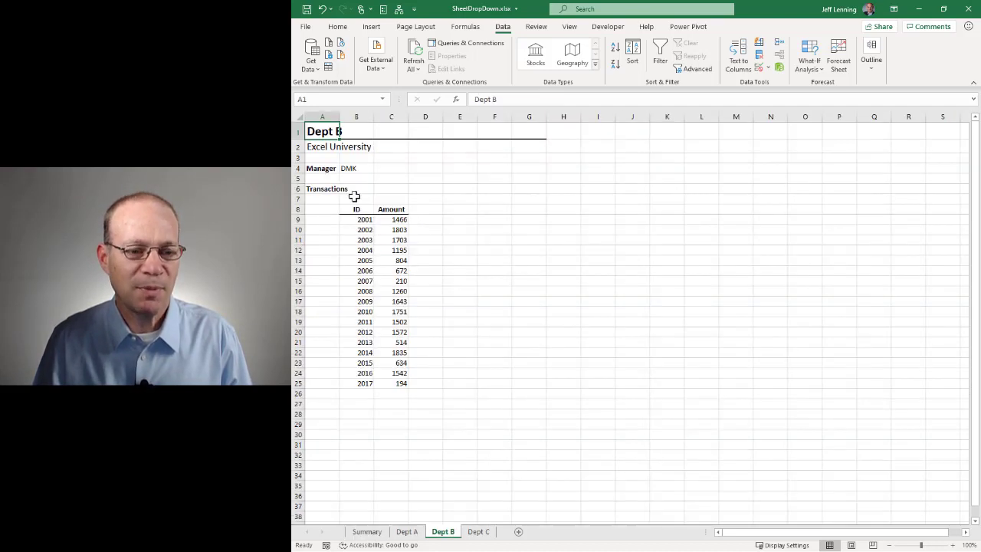
left_click(370, 533)
Check the Manager result for Dept C against its sheet, and return the Sheet drop-down in C5 to Dept A.
left_click(449, 200)
left_click(405, 231)
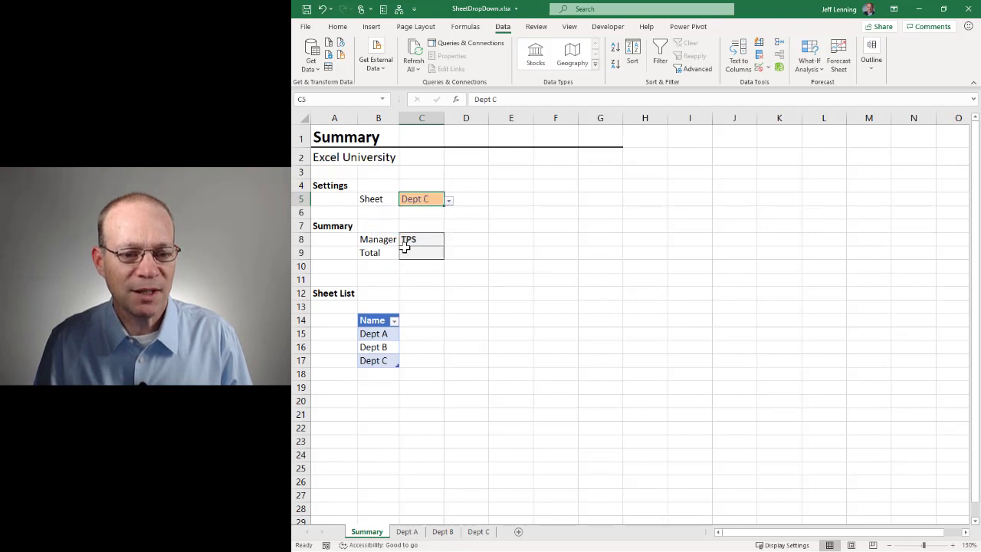
left_click(478, 532)
left_click(368, 532)
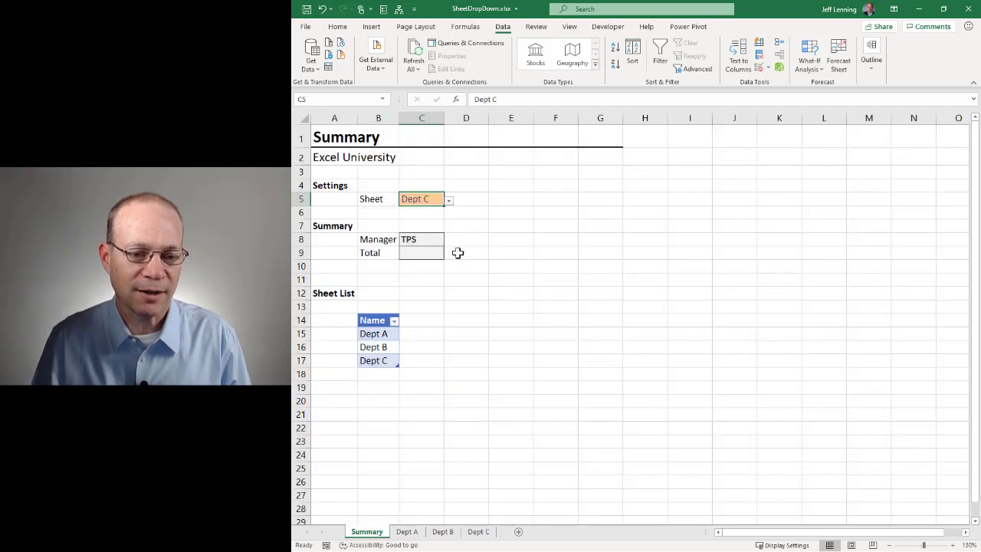
left_click(448, 200)
left_click(433, 213)
Review the INDIRECT formula in the Manager cell C8.
left_click(426, 240)
double_click(422, 241)
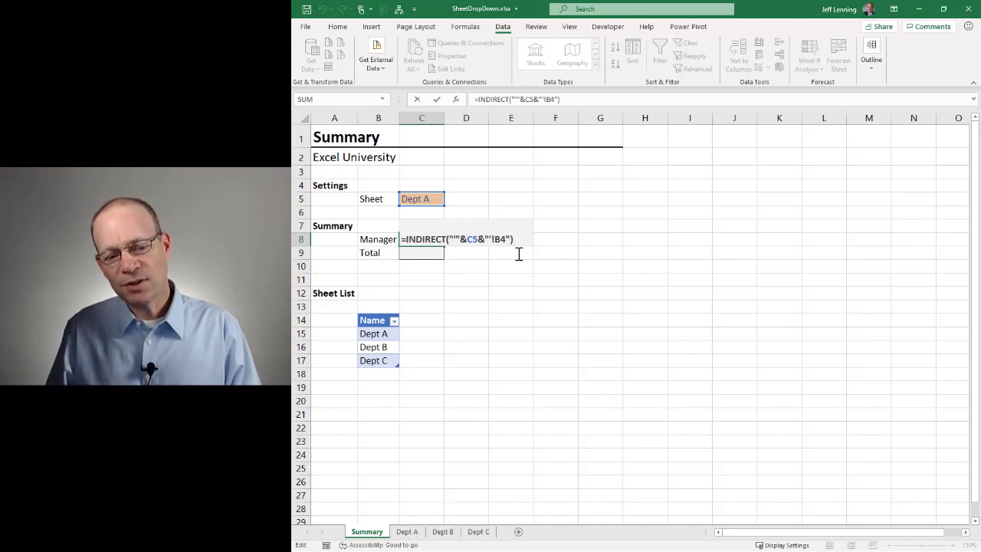
key("ctrl+Return")
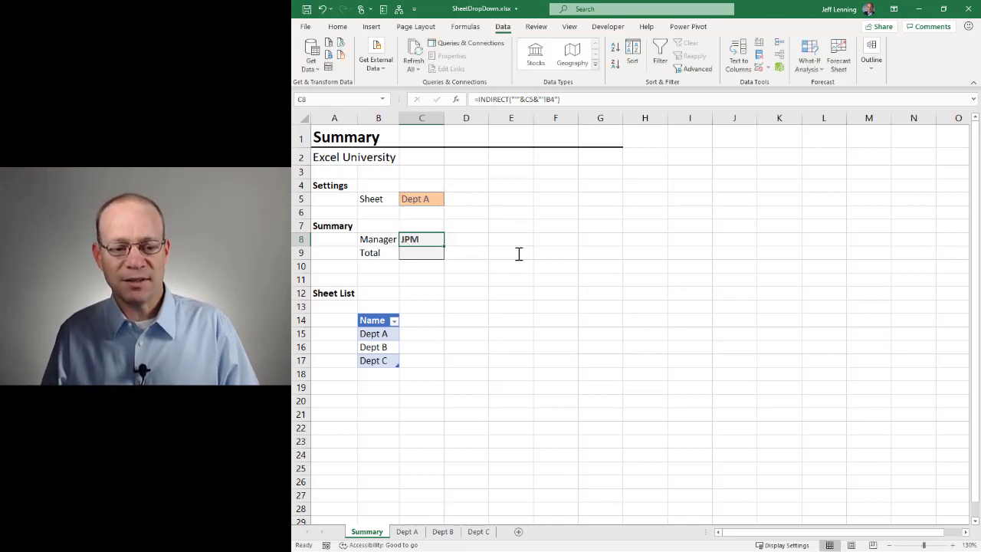
Enter a SUM formula in the Total cell C9 that adds all of column C on the Dept A sheet.
key("Down")
type("=sum")
key("Tab")
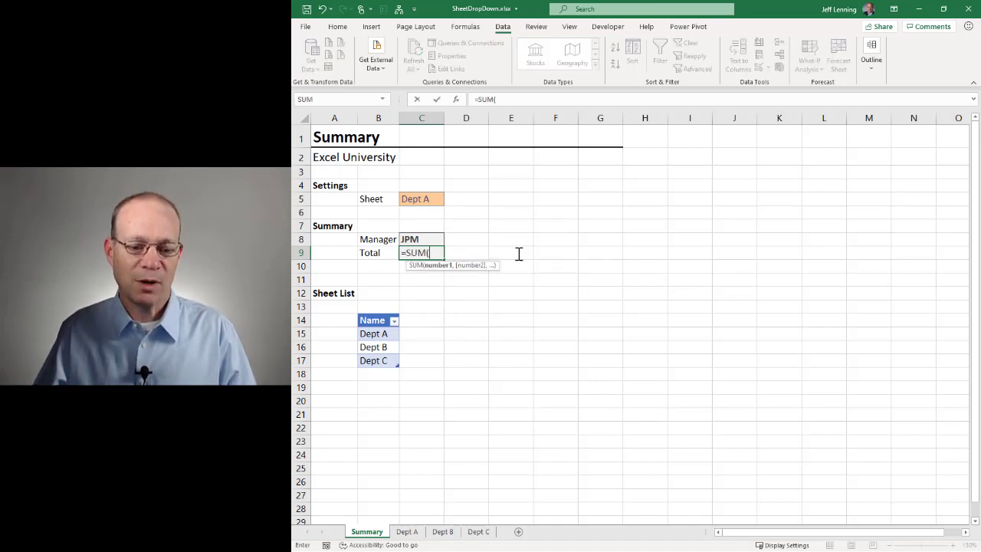
left_click(407, 532)
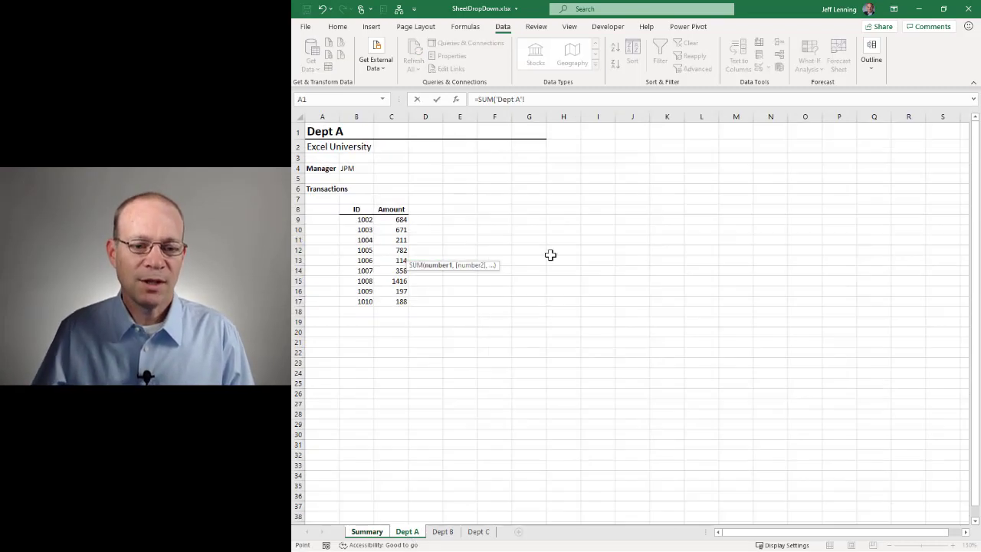
left_click(400, 117)
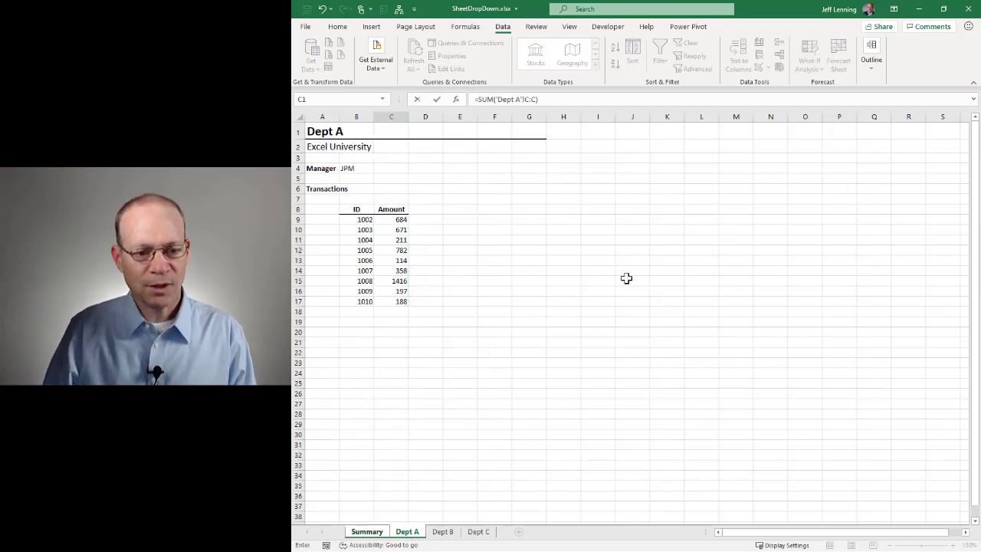
key("Return")
Replace the direct Dept A reference inside C9's SUM formula with the start of an INDIRECT function.
key("Up")
key("F2")
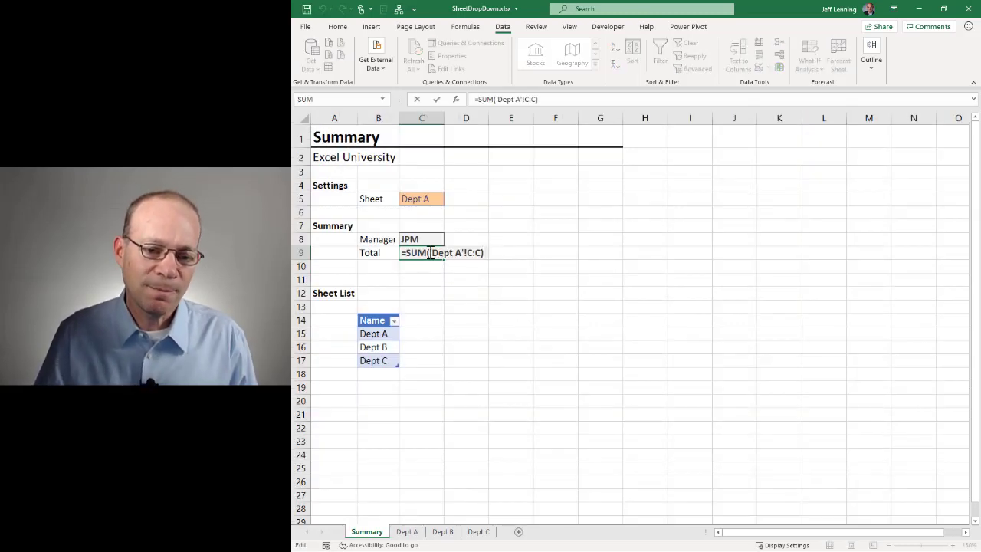
left_click_drag(431, 254, 484, 254)
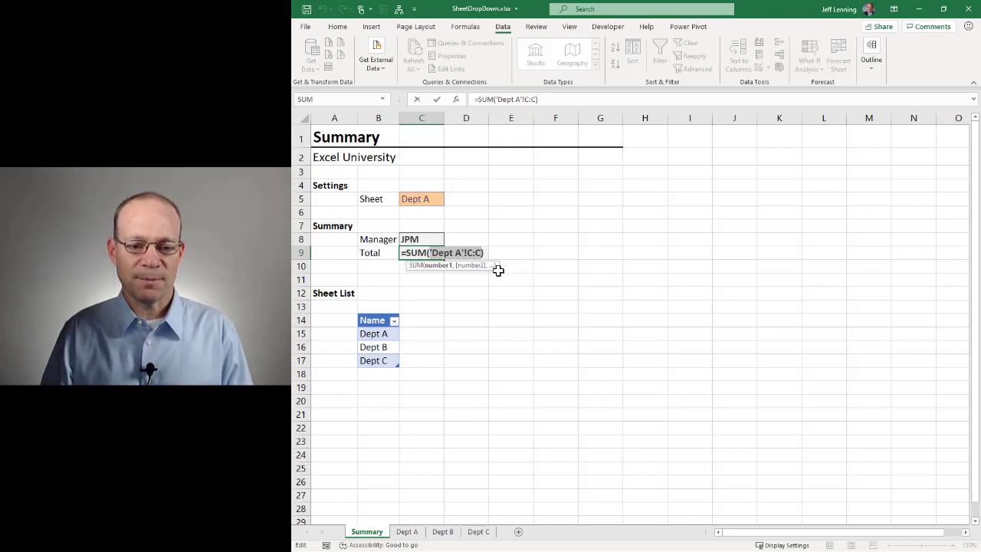
key("Delete")
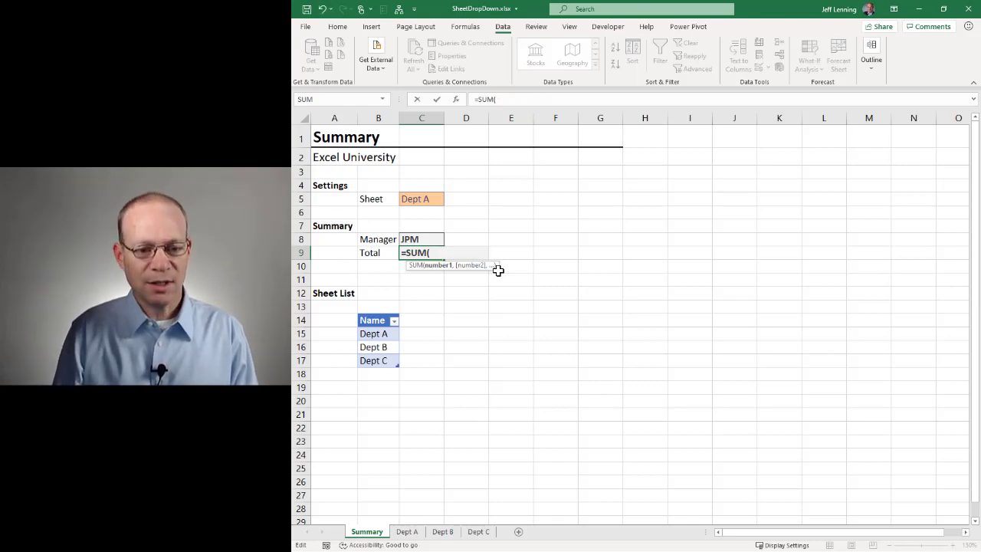
type("indirect")
key("Tab")
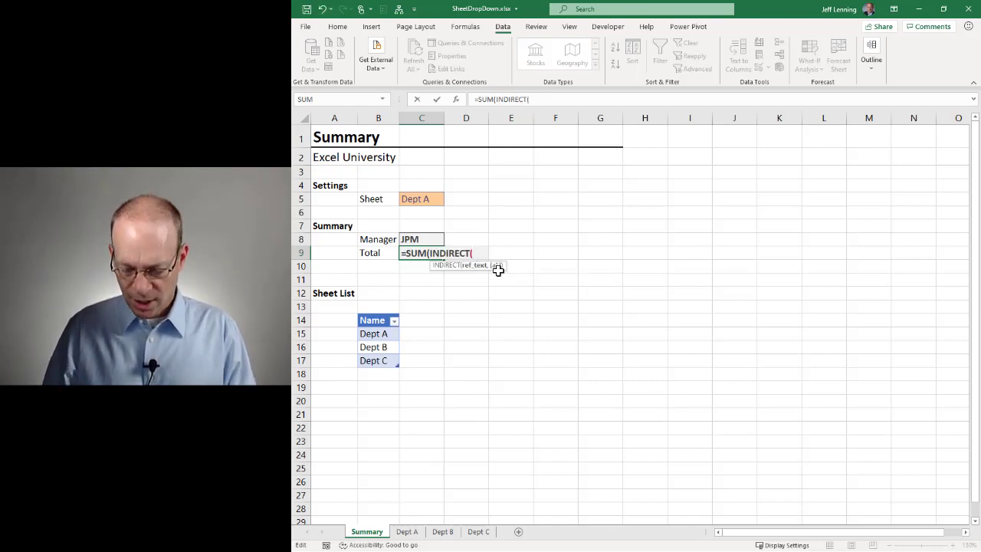
Complete the Total formula in C9 as =SUM(INDIRECT("'"&C5&"'!C:C")), referencing the sheet name in C5.
type("\"'\"")
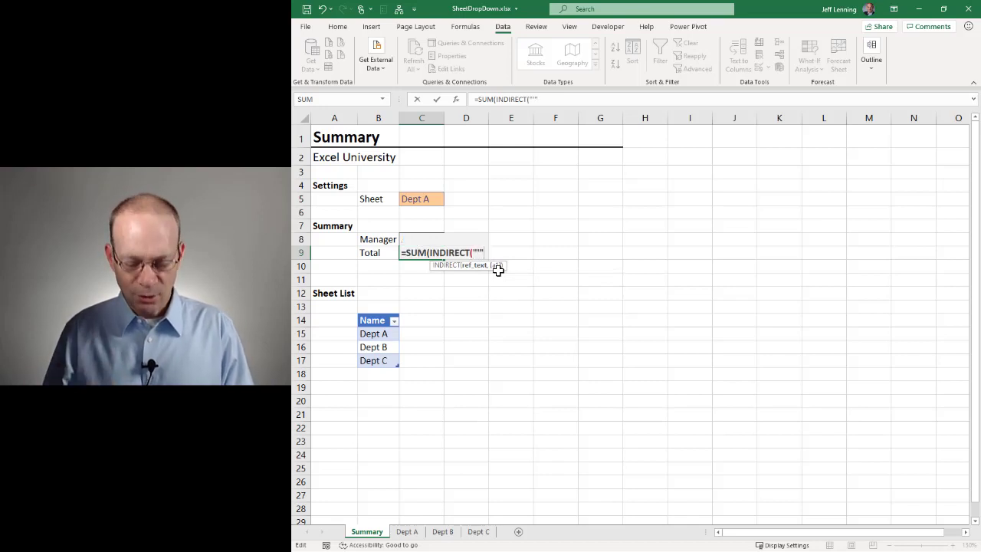
type("&")
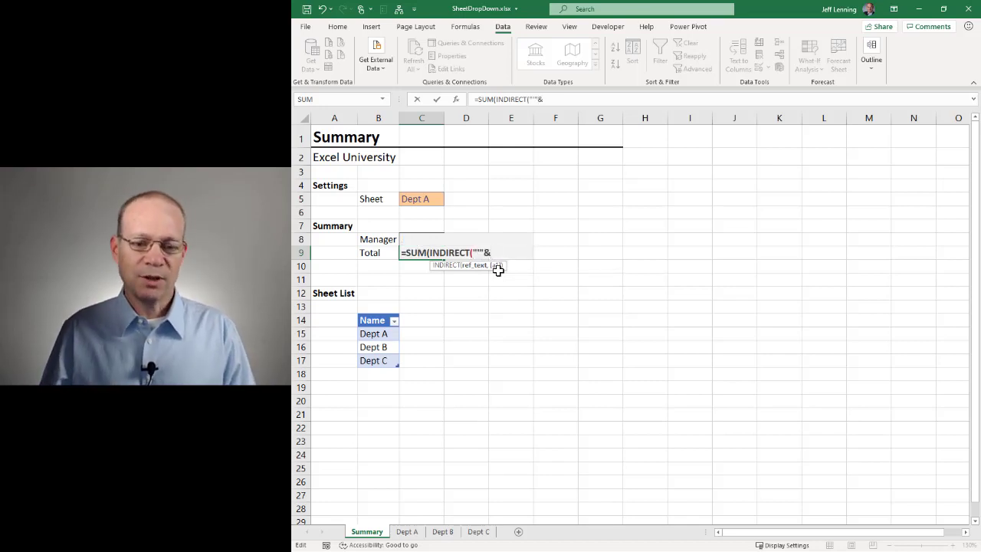
left_click(429, 200)
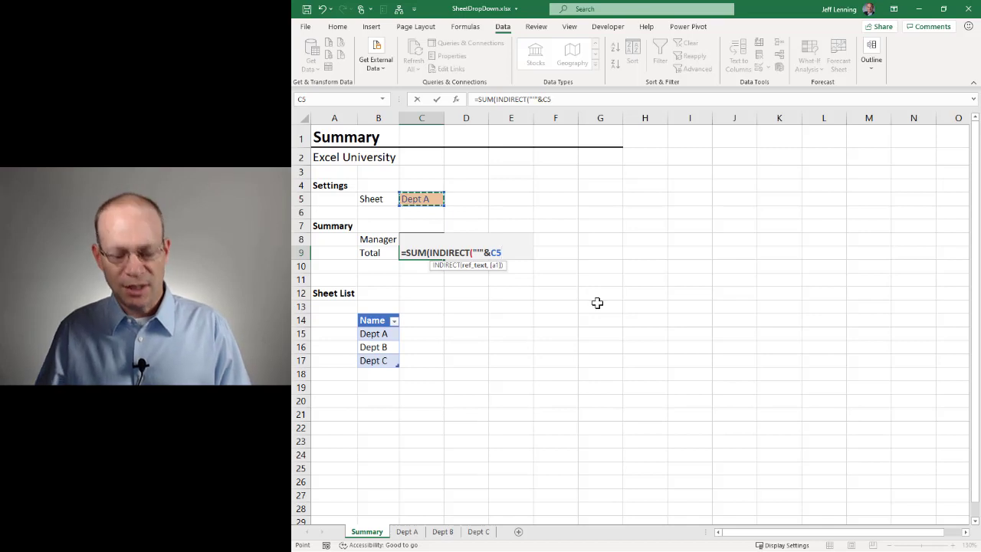
type("&")
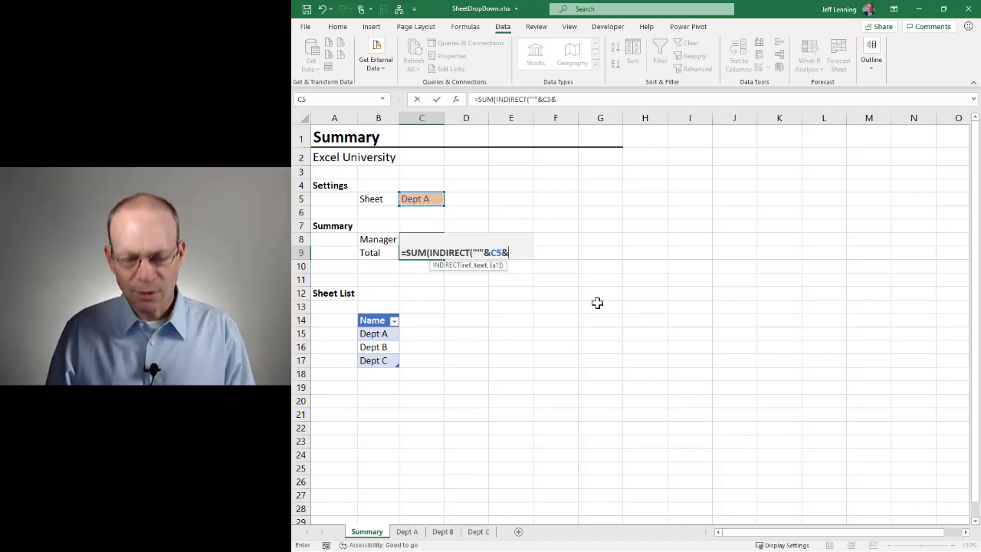
type("\"'!")
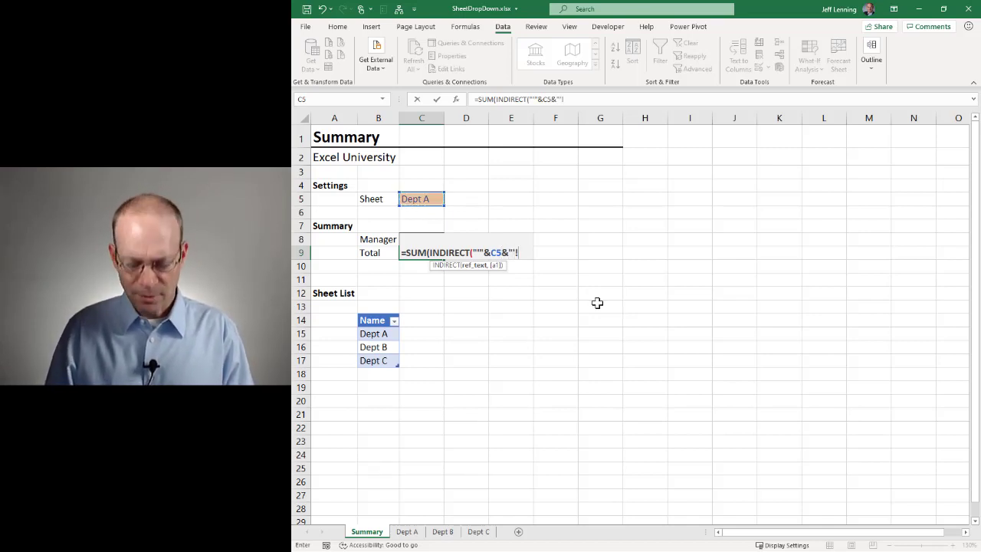
type("C:C")
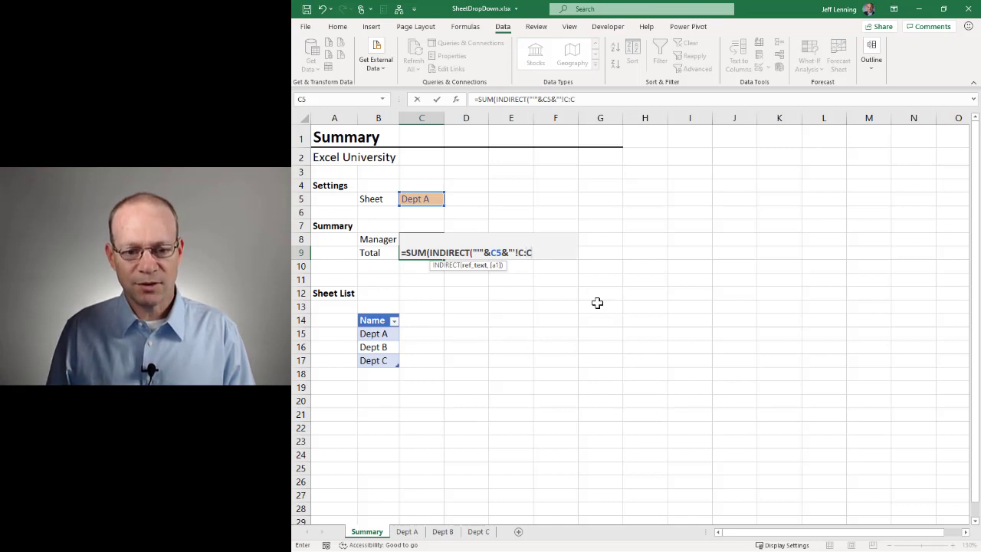
type("\"")
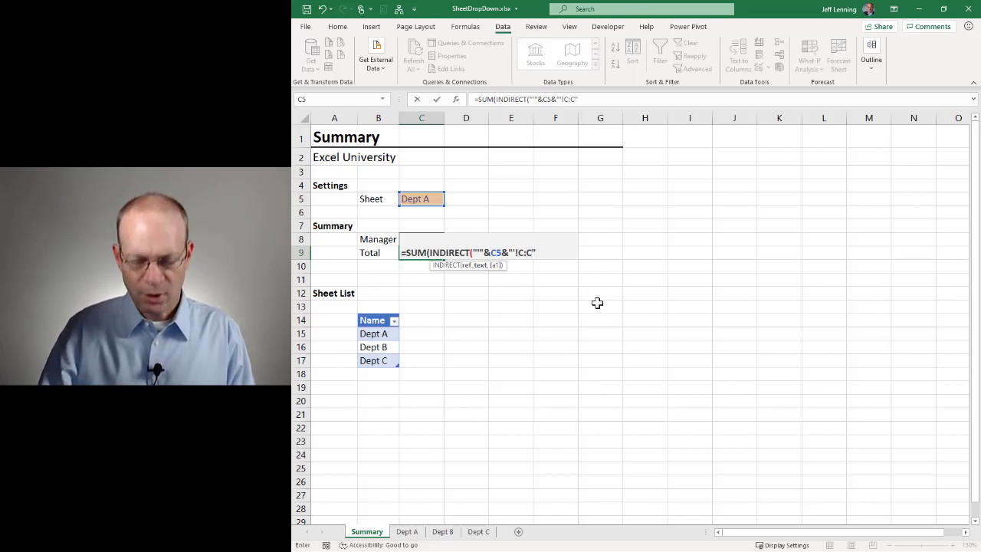
type(")")
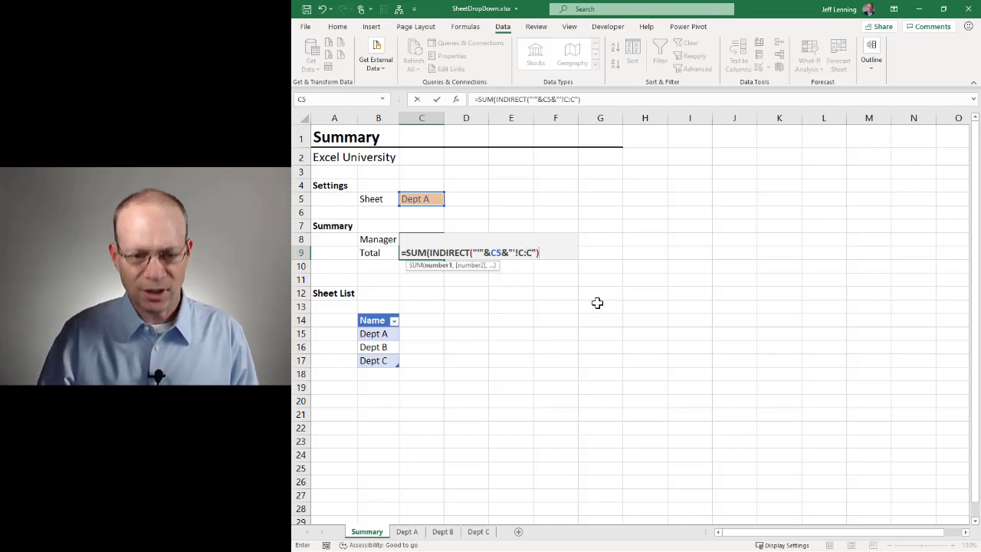
type(")")
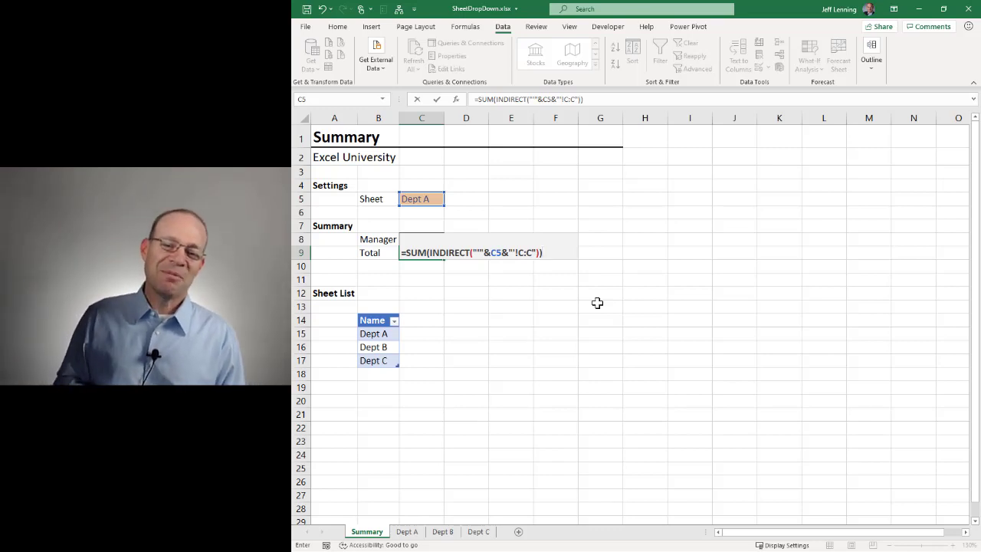
Review the INDIRECT argument and its text pieces within C9's SUM formula, and enter the formula.
left_click(423, 253)
double_click(431, 252)
left_click_drag(506, 244, 543, 254)
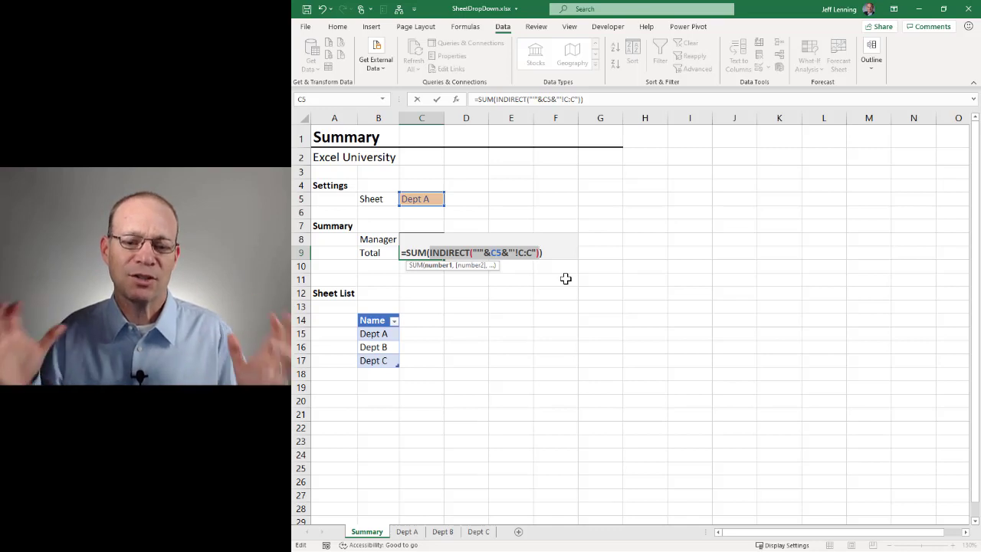
left_click(479, 253)
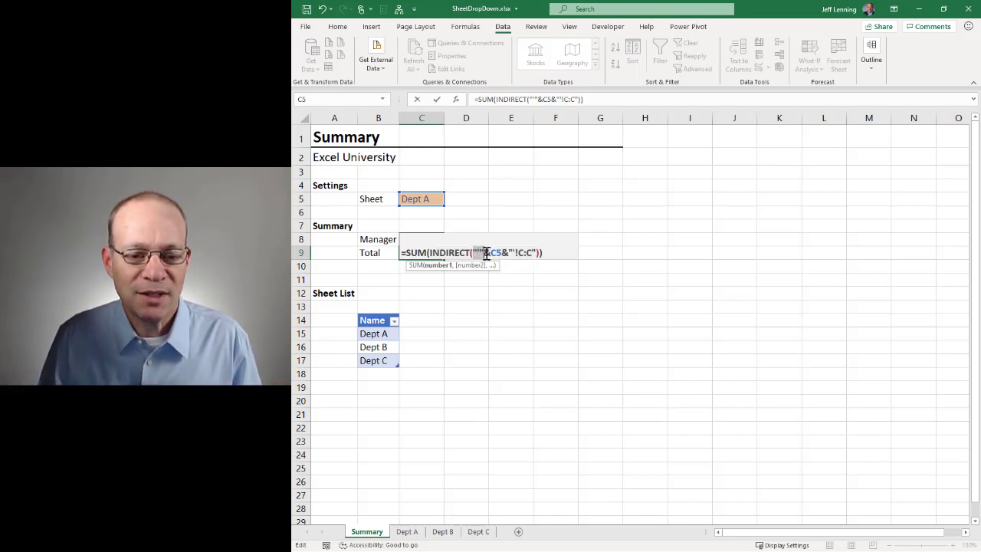
double_click(483, 252)
left_click(495, 252)
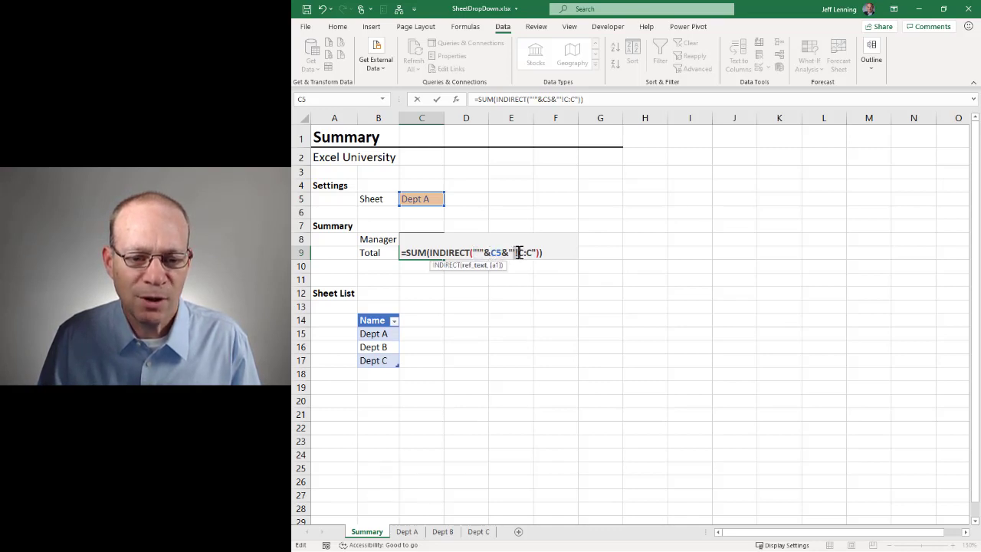
left_click(546, 253)
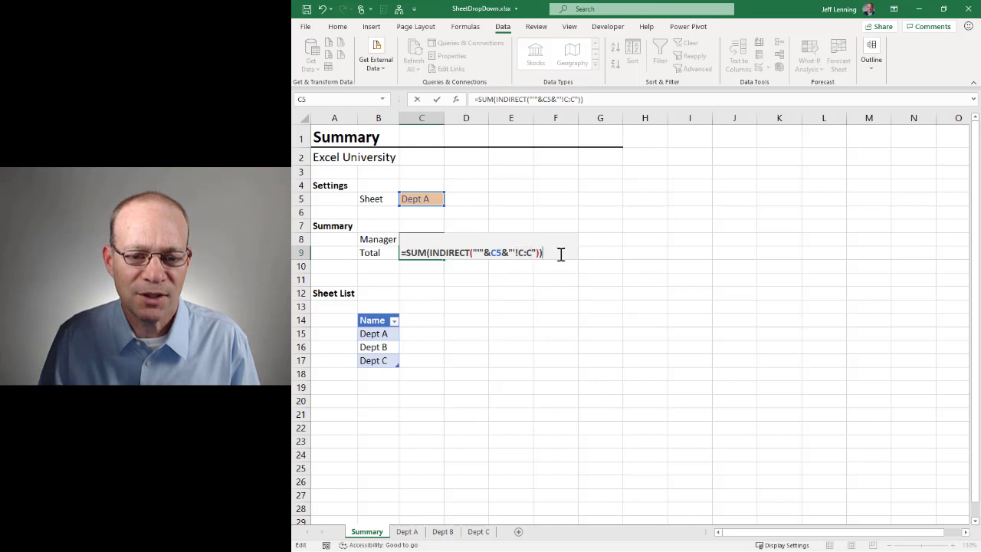
key("Return")
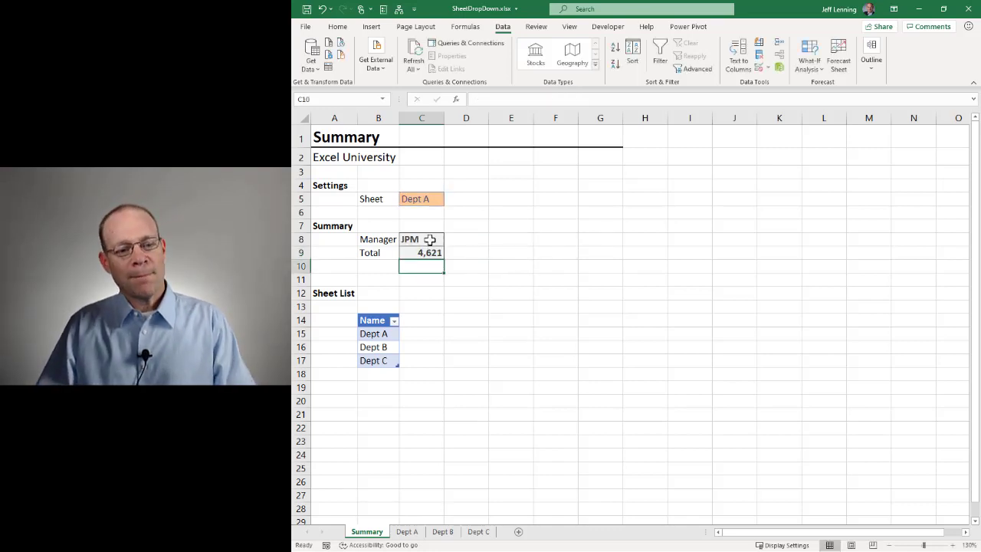
Check the Total result for Dept A against the sum of amounts C9:C17 on the Dept A sheet, and return to Summary.
left_click(407, 531)
left_click_drag(402, 220, 402, 301)
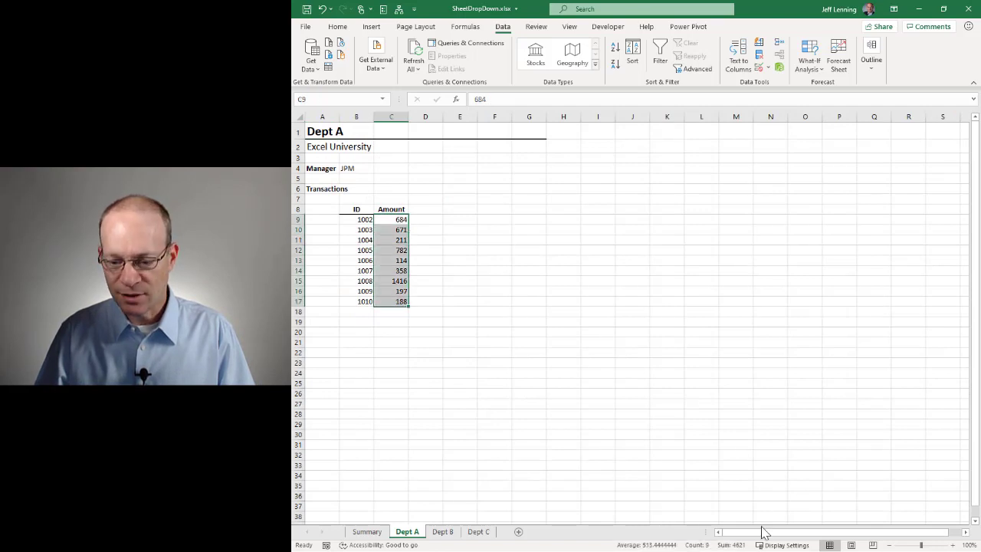
left_click(367, 532)
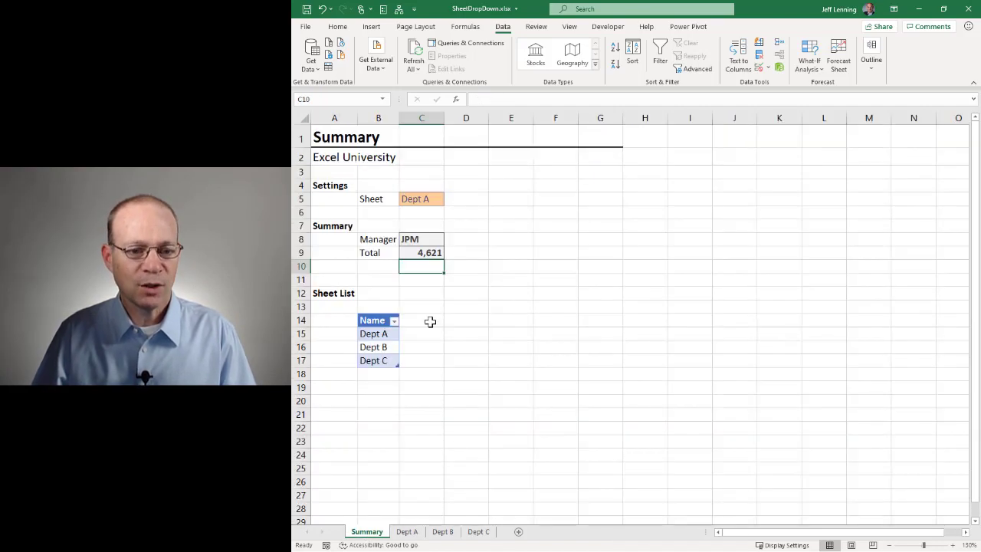
Set the Sheet drop-down in C5 to Dept B and check the Total against amounts C9:C25 on the Dept B sheet.
left_click(430, 199)
left_click(448, 200)
left_click(408, 221)
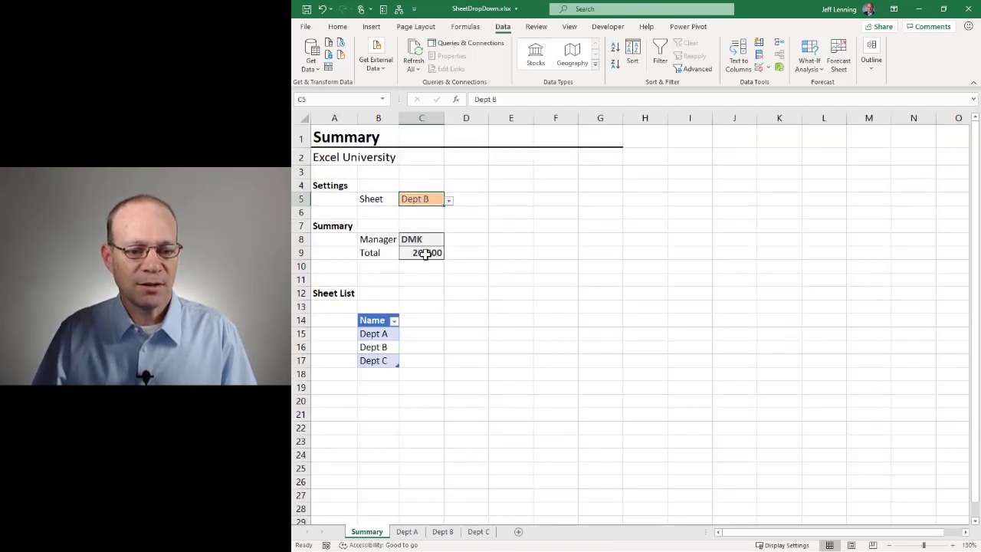
left_click(443, 532)
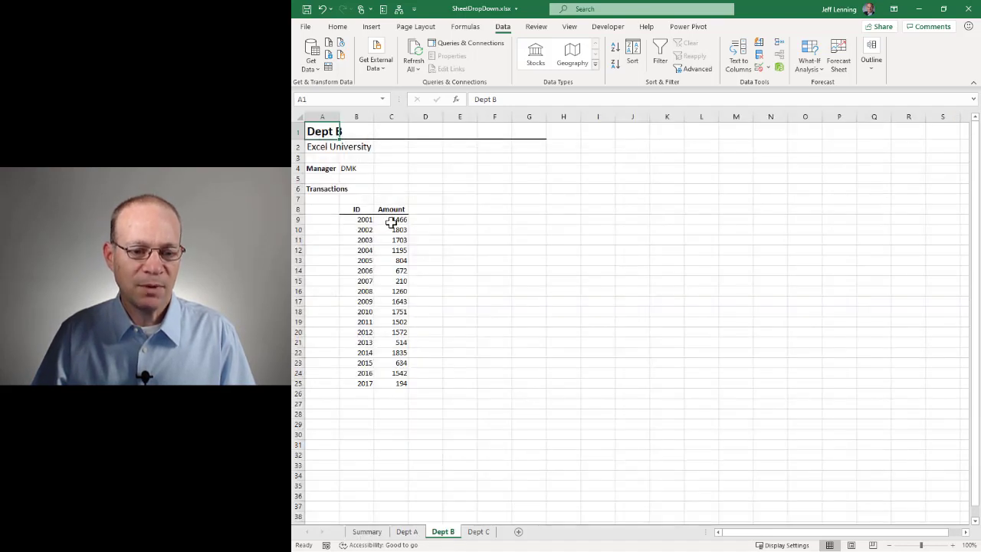
left_click_drag(398, 220, 403, 383)
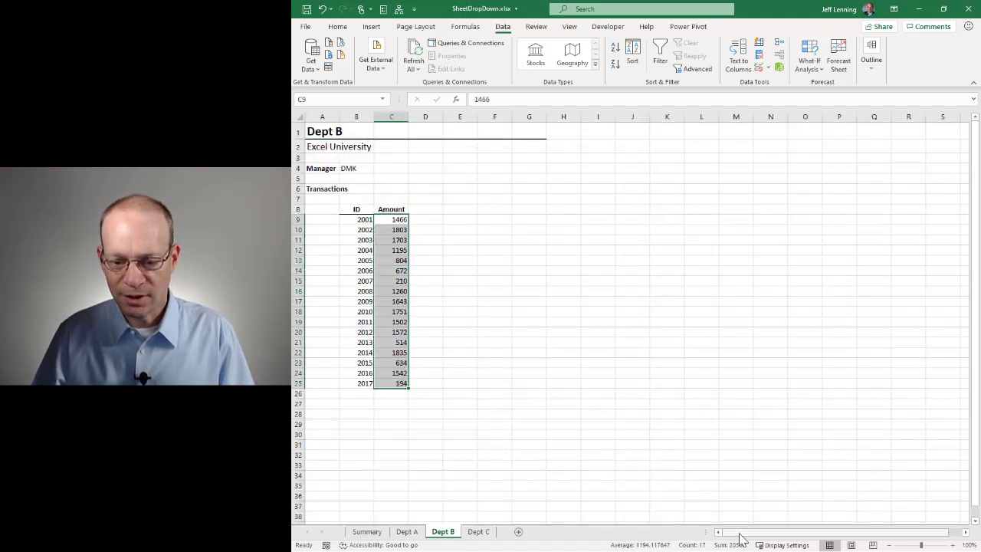
left_click(370, 532)
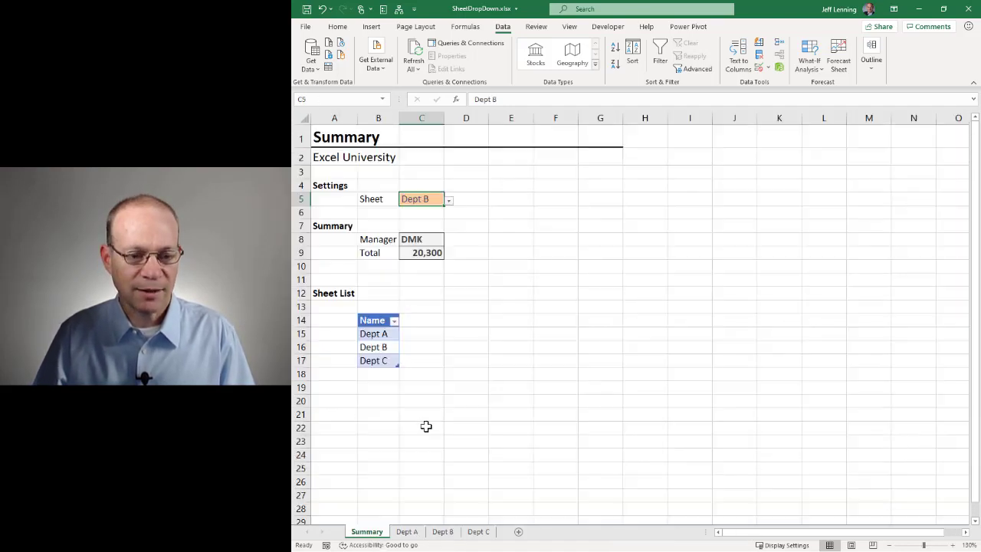
left_click(454, 290)
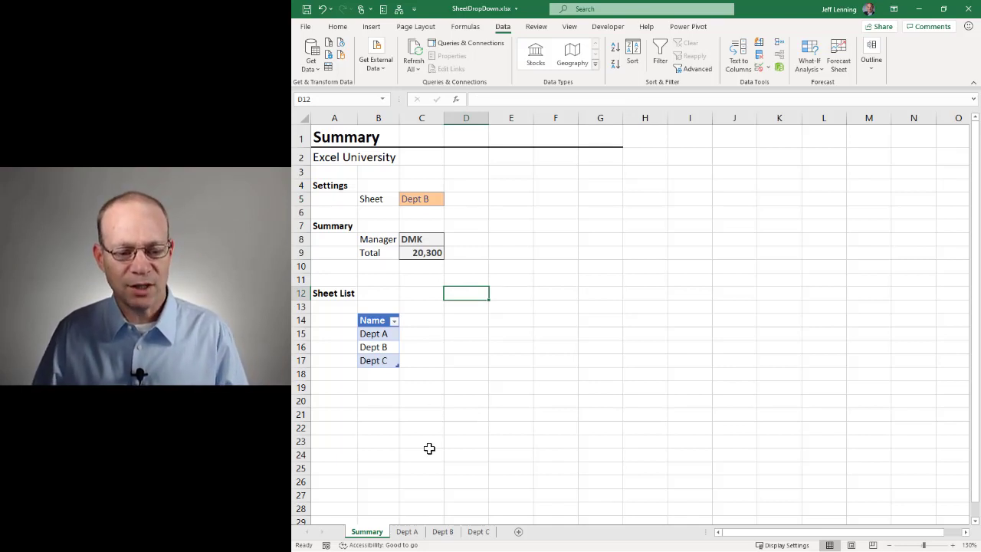
left_click_drag(383, 333, 387, 358)
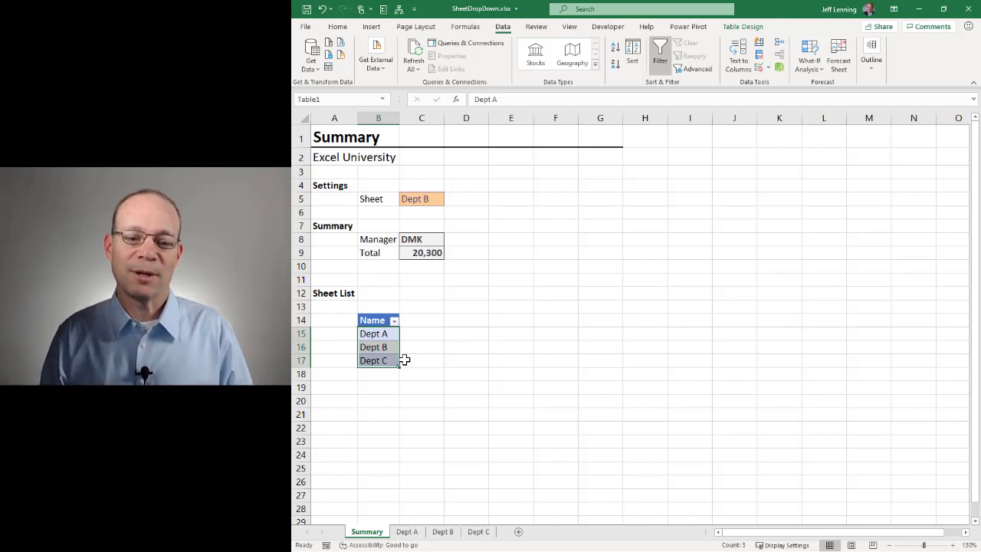
left_click(379, 399)
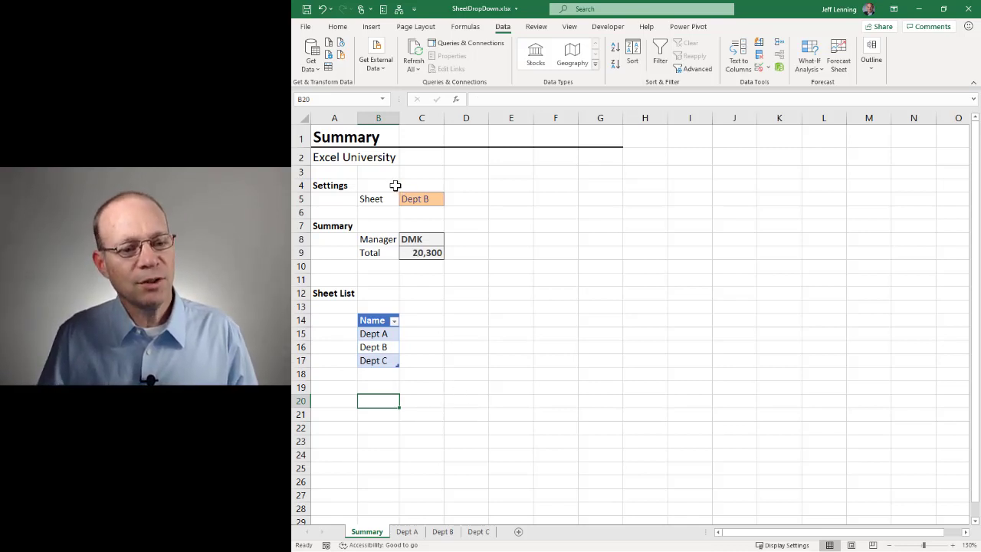
Get data from the workbook SheetDropDown.xlsx and open its Summary sheet in the Power Query Editor.
left_click(313, 66)
mouse_move(326, 93)
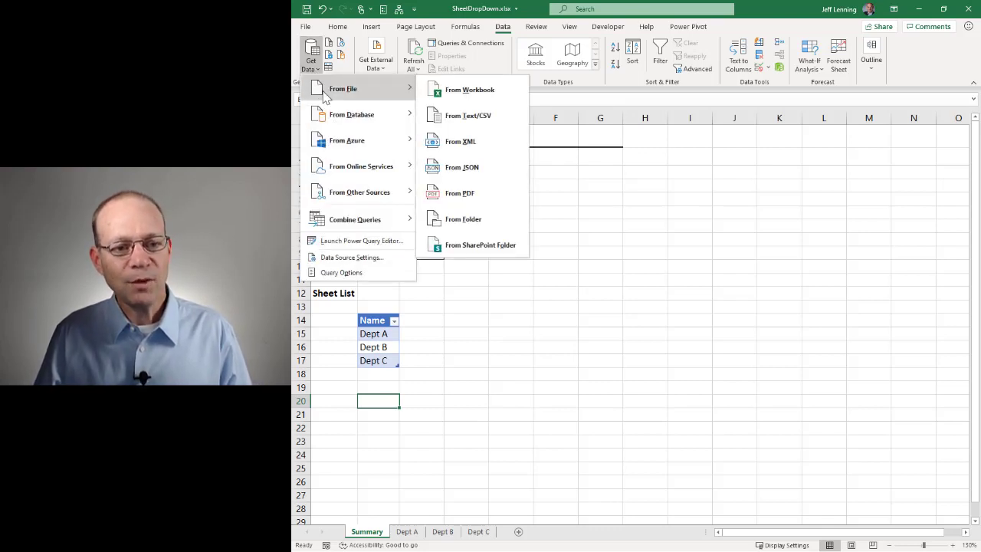
left_click(490, 94)
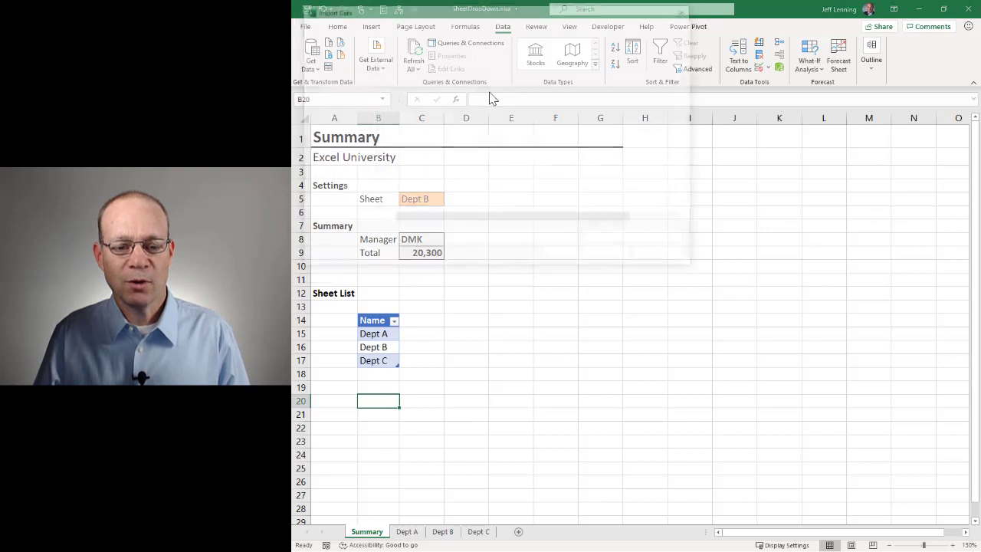
scroll(690, 101, "down", 2)
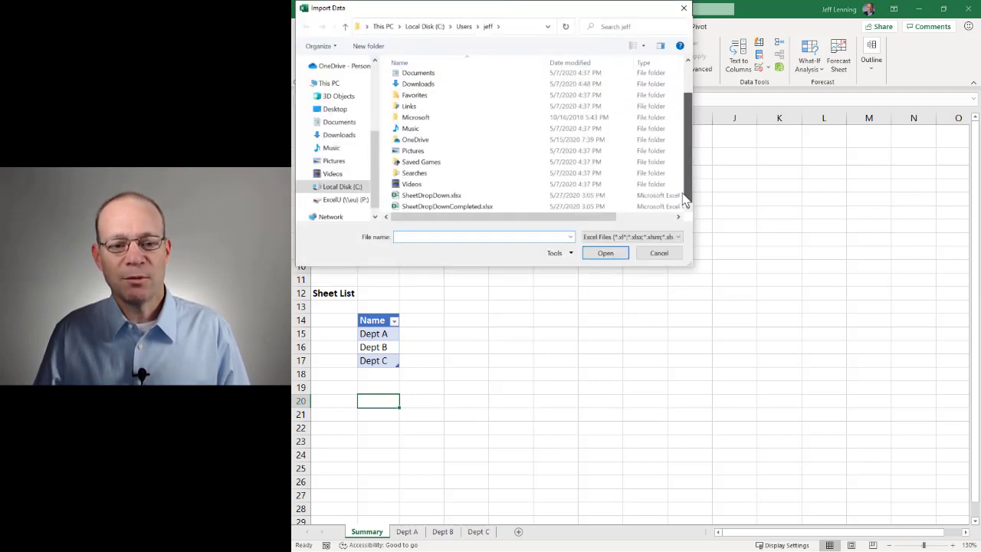
left_click(418, 197)
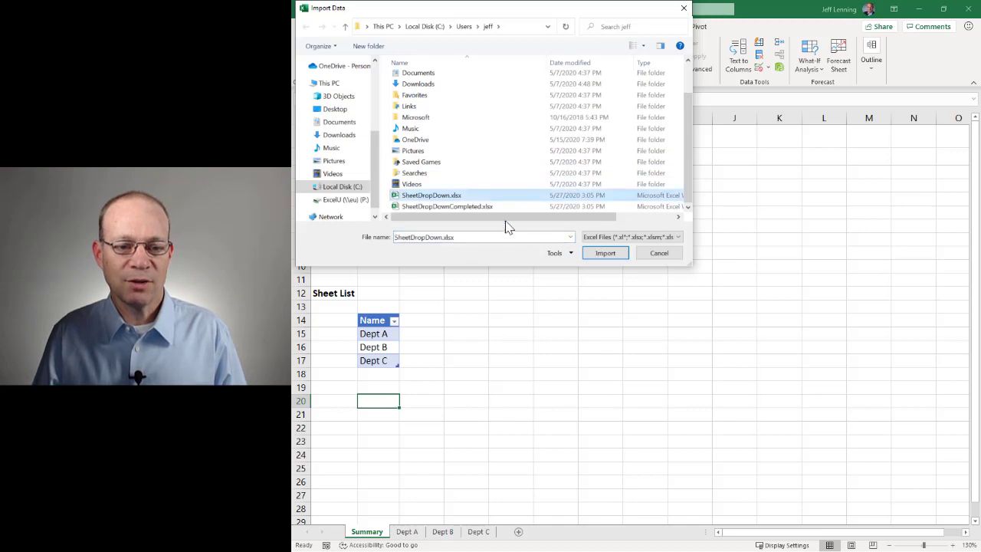
left_click(607, 251)
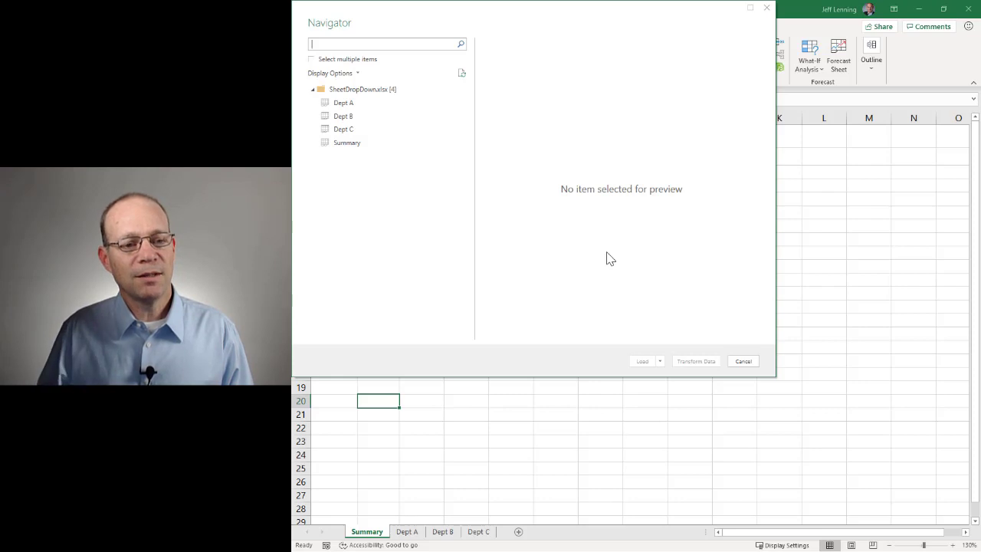
left_click(358, 145)
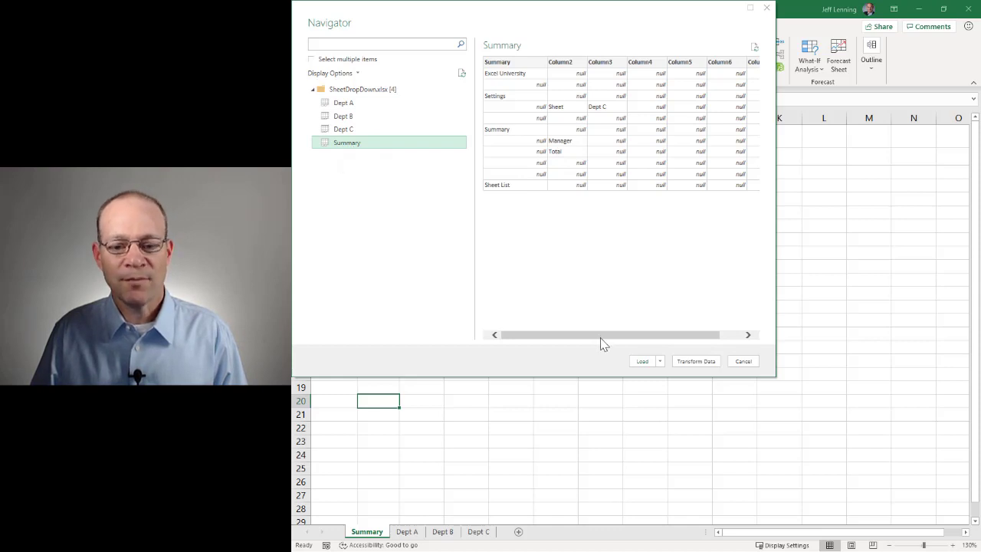
left_click(705, 364)
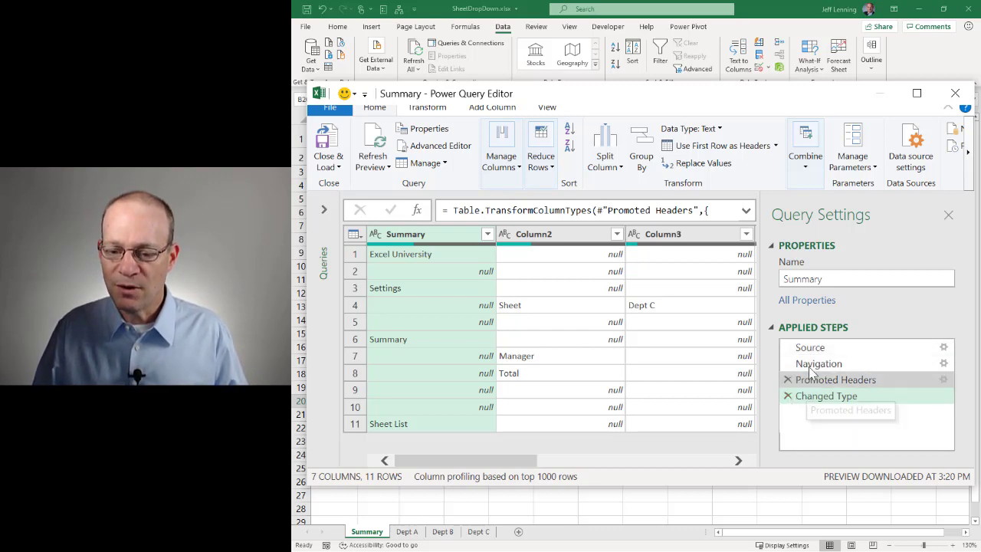
Reduce the query to its Source step by deleting the Changed Type, Promoted Headers and Navigation steps.
left_click(789, 397)
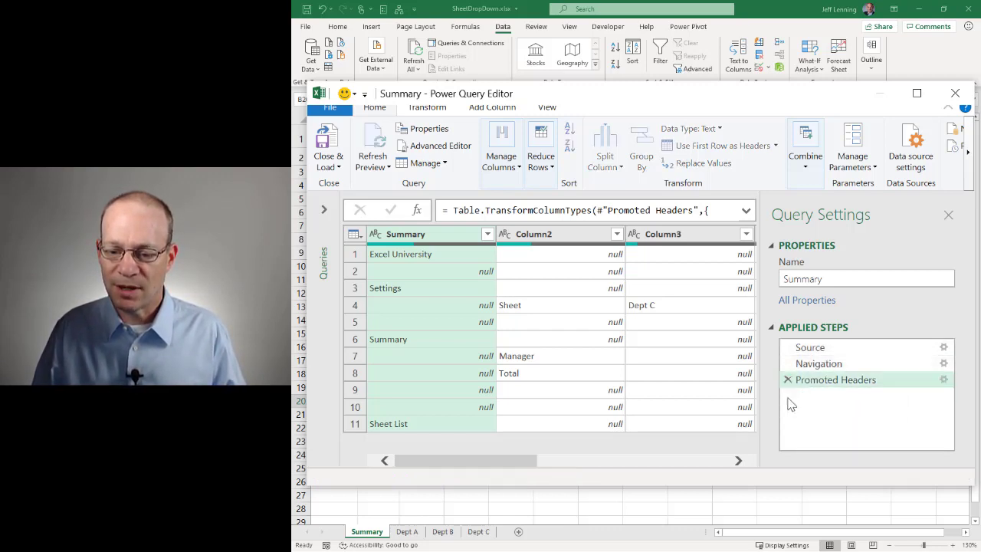
left_click(787, 379)
left_click(787, 363)
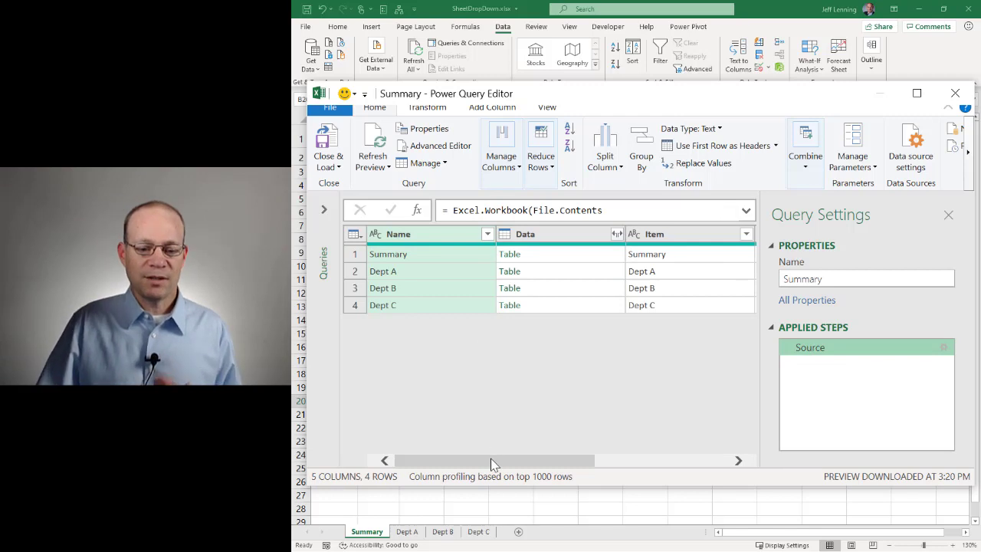
left_click_drag(492, 460, 463, 460)
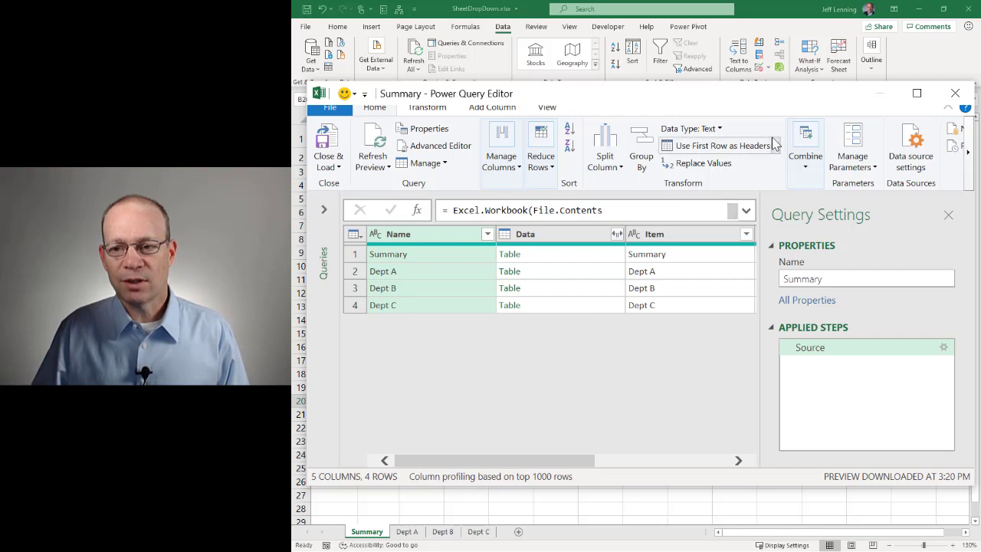
Close the Power Query Editor without keeping the query, and save the workbook.
left_click(955, 92)
left_click(624, 276)
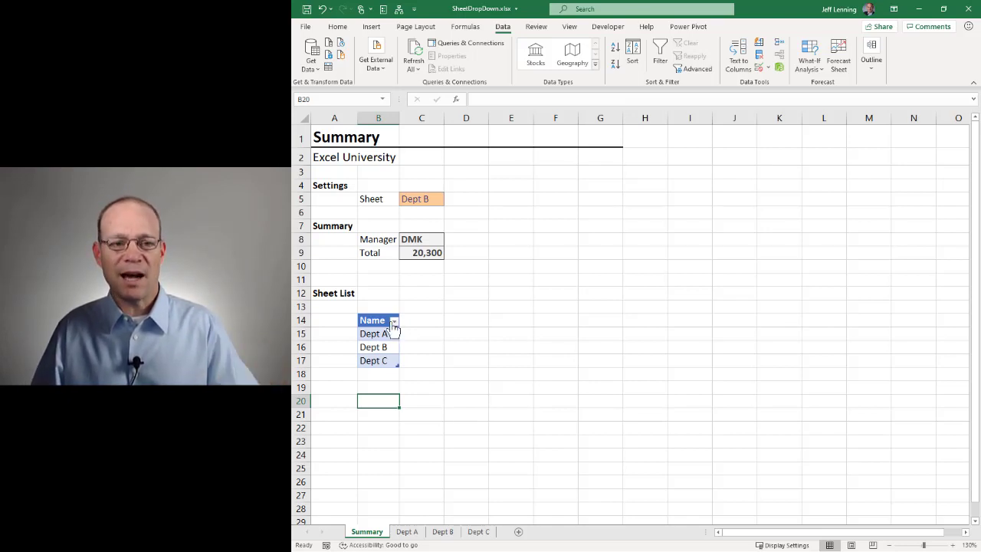
left_click(307, 9)
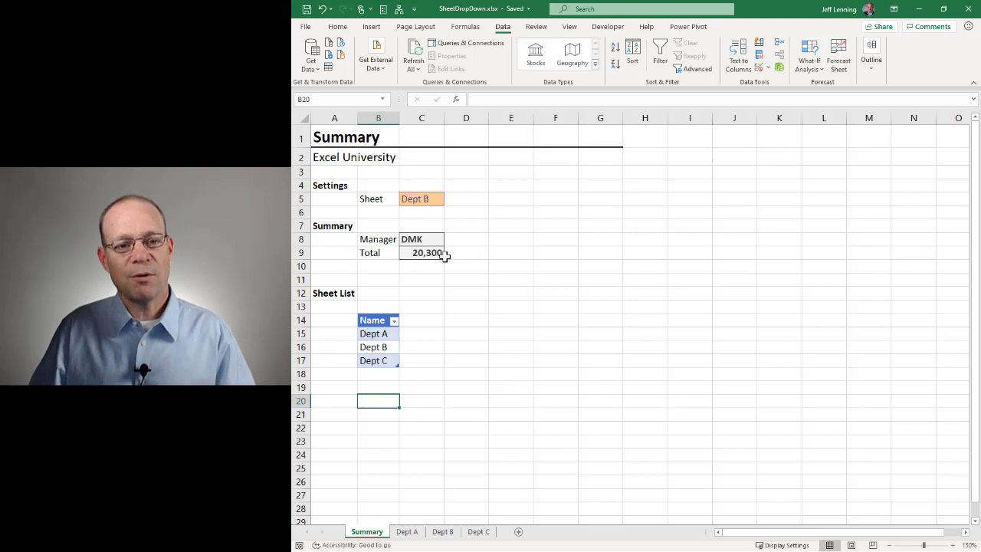
Get data from the workbook SheetDropDown.xlsx and open its Summary sheet for transformation in the Power Query Editor.
left_click(311, 58)
mouse_move(323, 94)
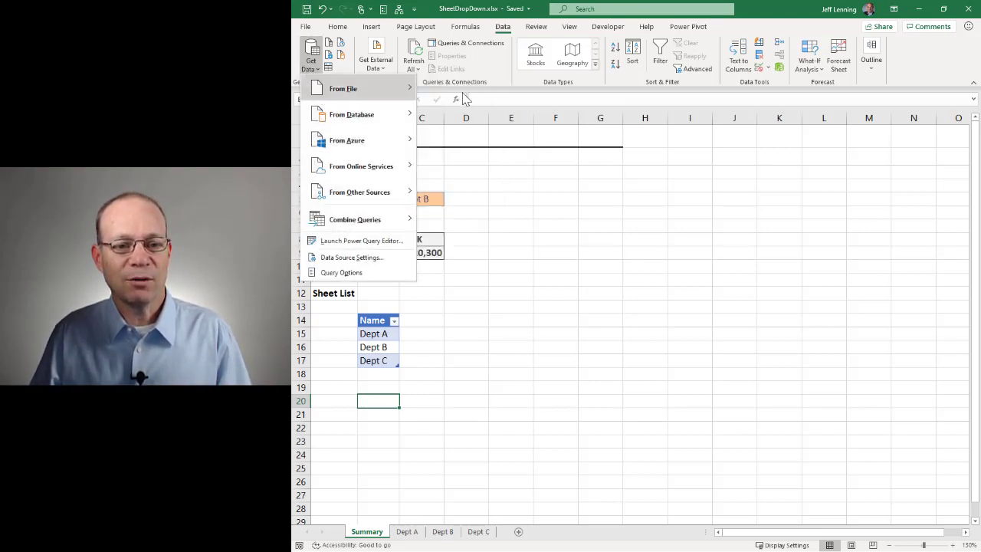
left_click(469, 89)
scroll(681, 118, "down", 5)
double_click(426, 193)
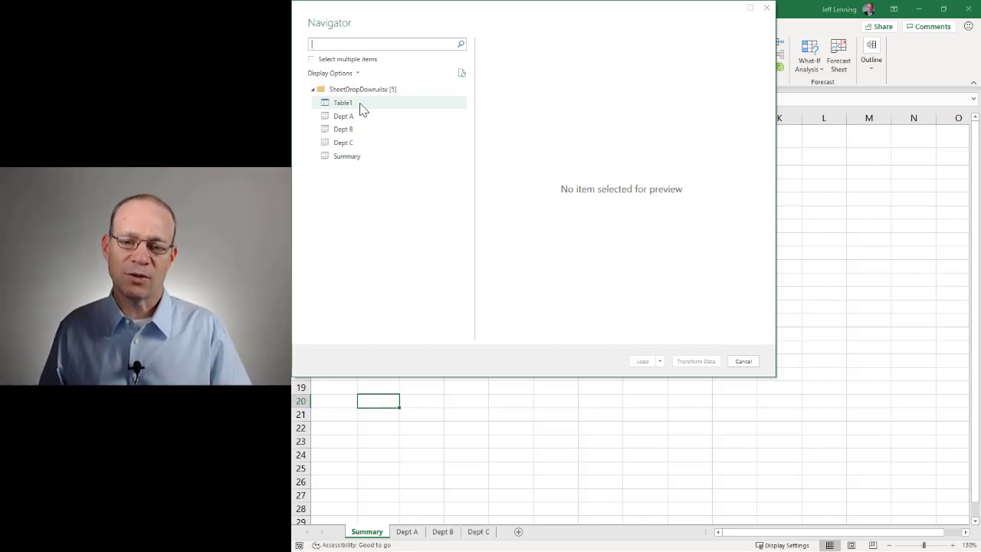
left_click(357, 160)
left_click(700, 364)
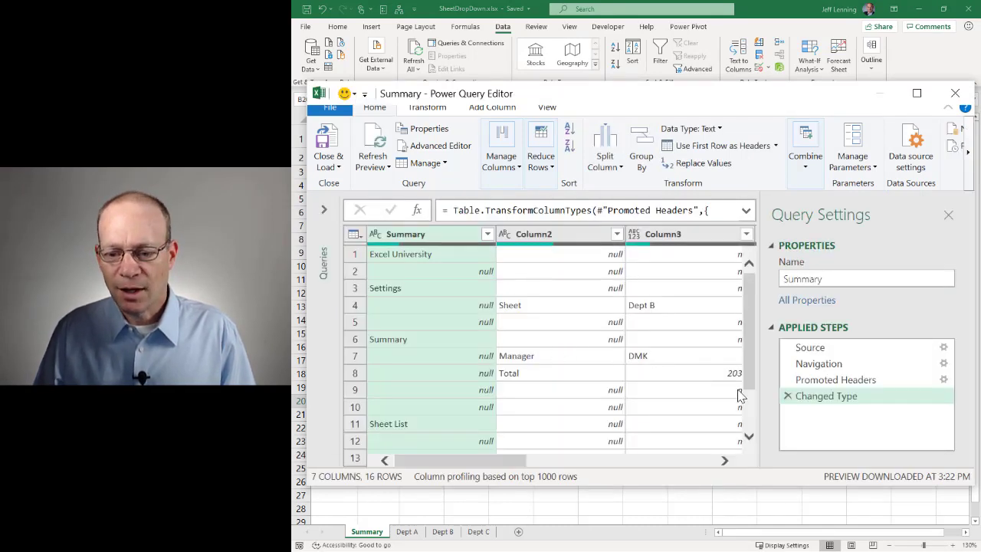
Delete the Changed Type, Promoted Headers and Navigation steps so the query keeps only Source.
left_click(788, 397)
left_click(787, 380)
left_click(787, 364)
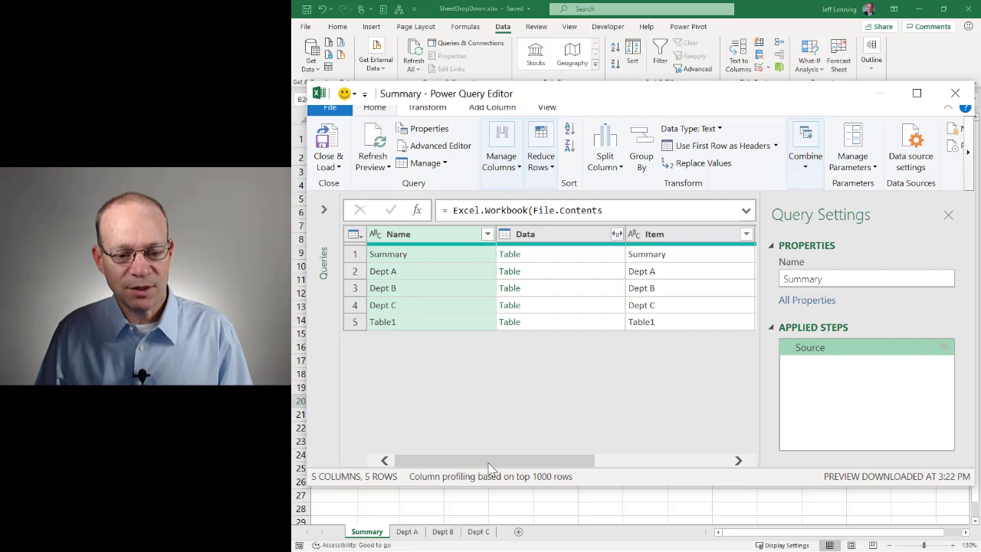
Filter the query's Kind column to keep only Sheet items, excluding Table.
left_click_drag(489, 467, 581, 466)
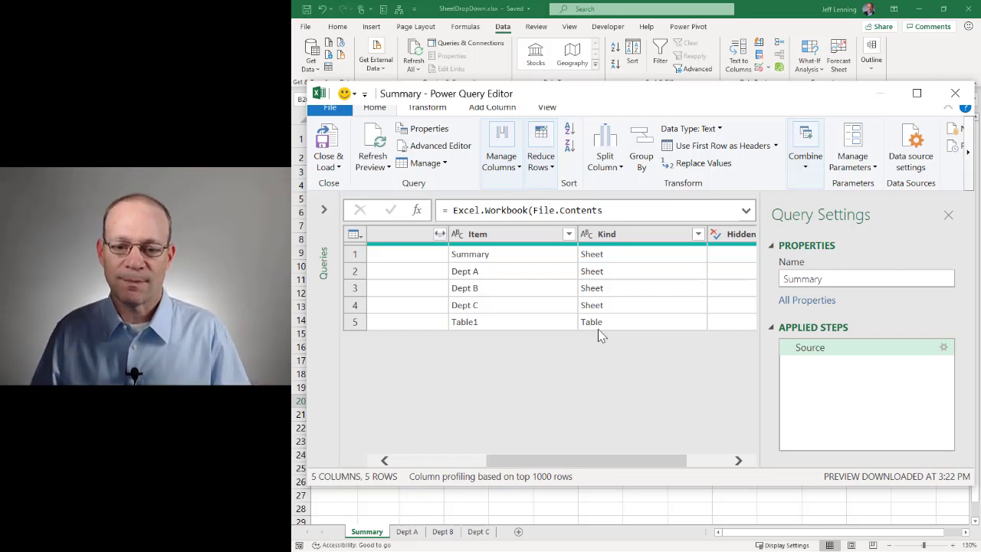
left_click(698, 235)
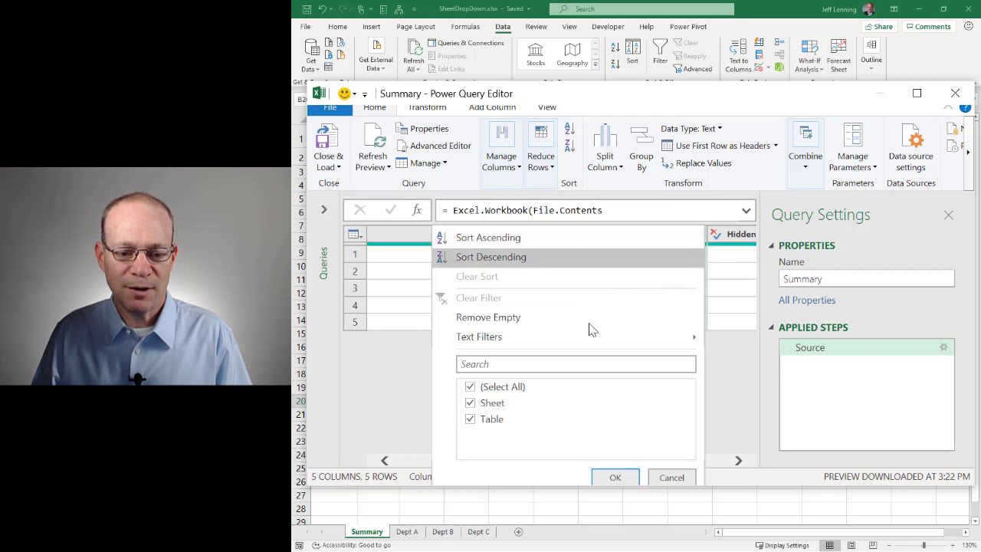
left_click(471, 419)
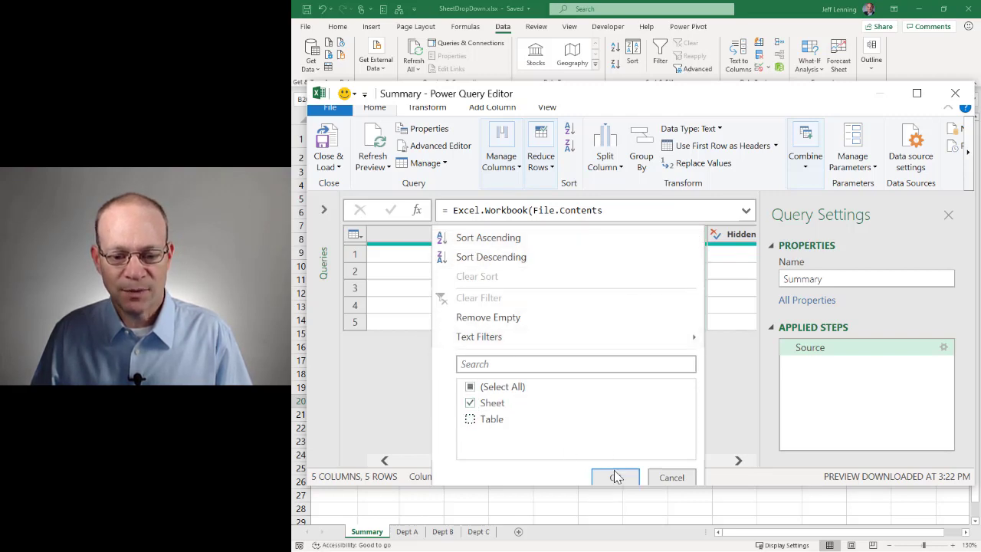
mouse_move(510, 342)
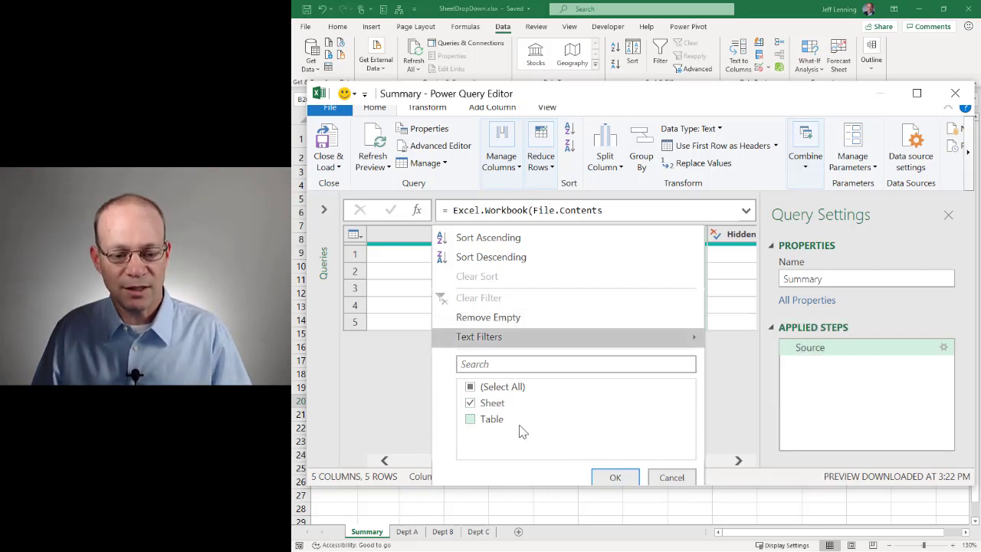
left_click(614, 478)
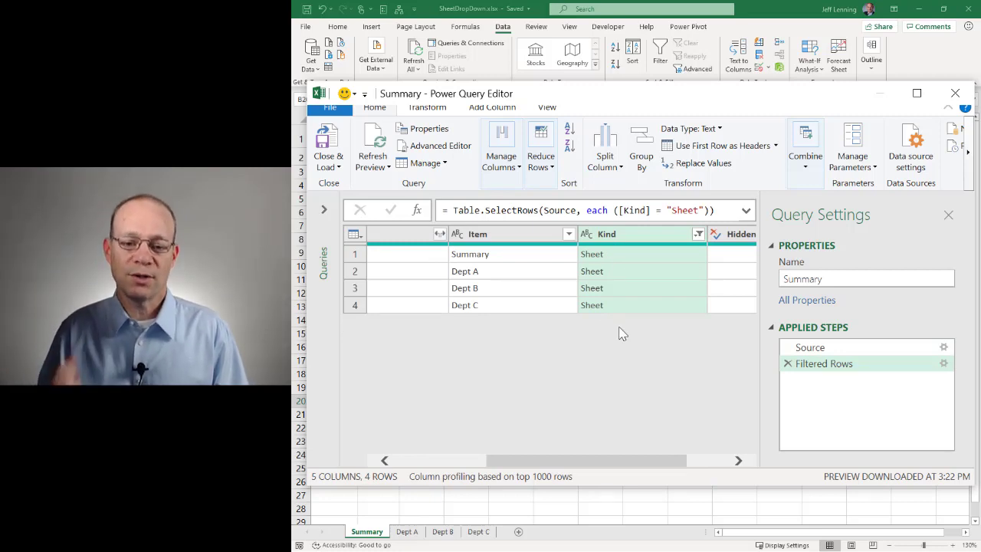
Exclude Summary from the Name column with a filter and remove all columns other than Name.
left_click_drag(578, 461, 455, 473)
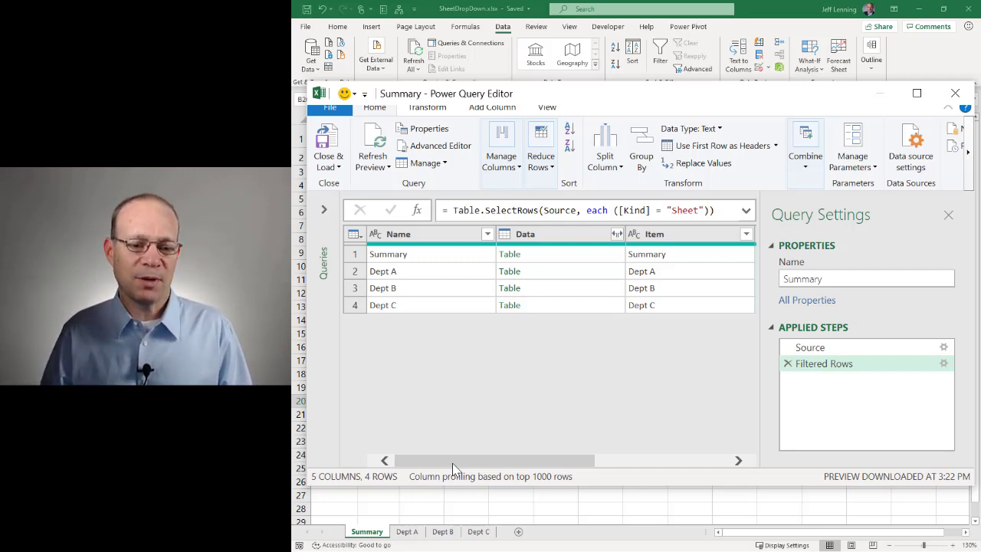
left_click(491, 237)
left_click(488, 235)
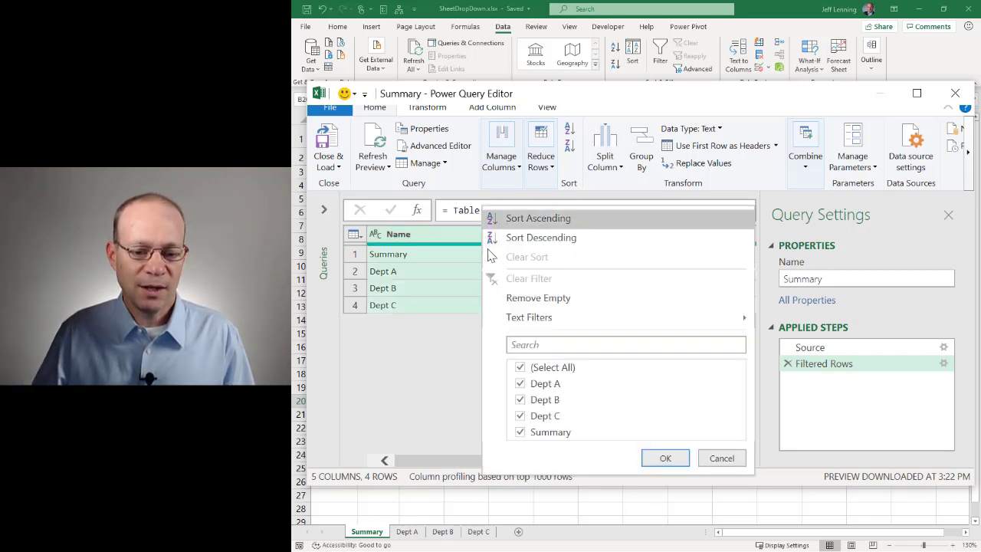
left_click(521, 432)
left_click(666, 458)
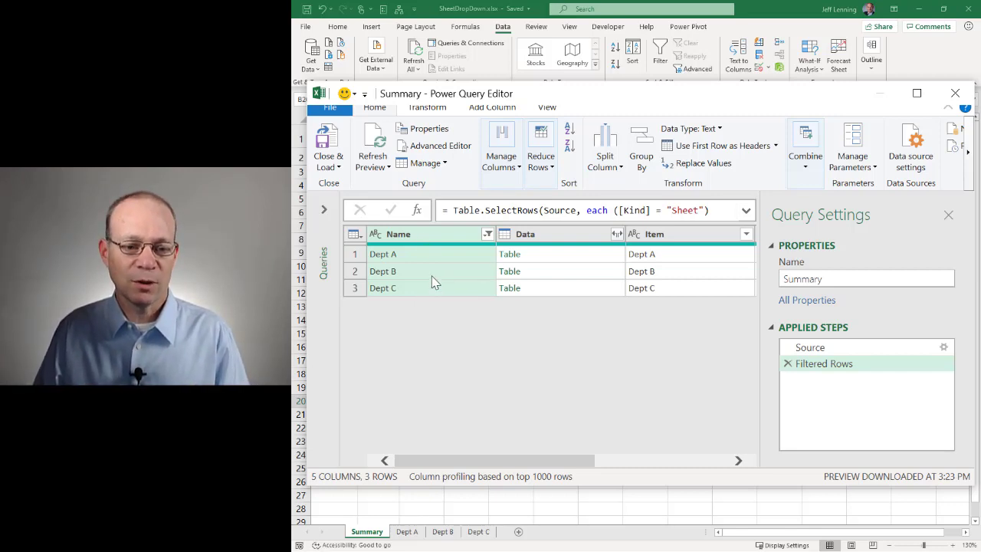
right_click(429, 236)
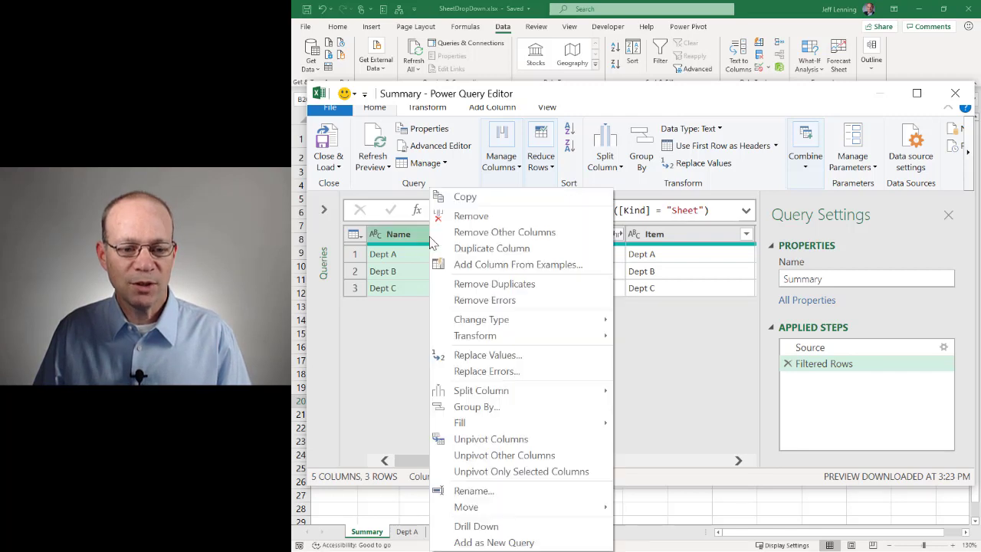
left_click(504, 231)
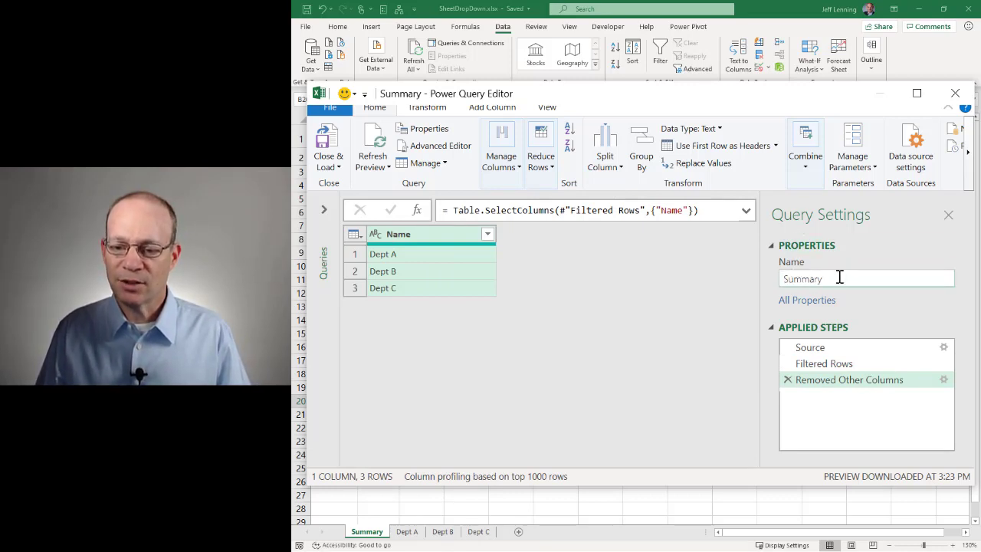
Load the query as a table to cell B20 of the existing Summary worksheet.
left_click(339, 167)
left_click(385, 205)
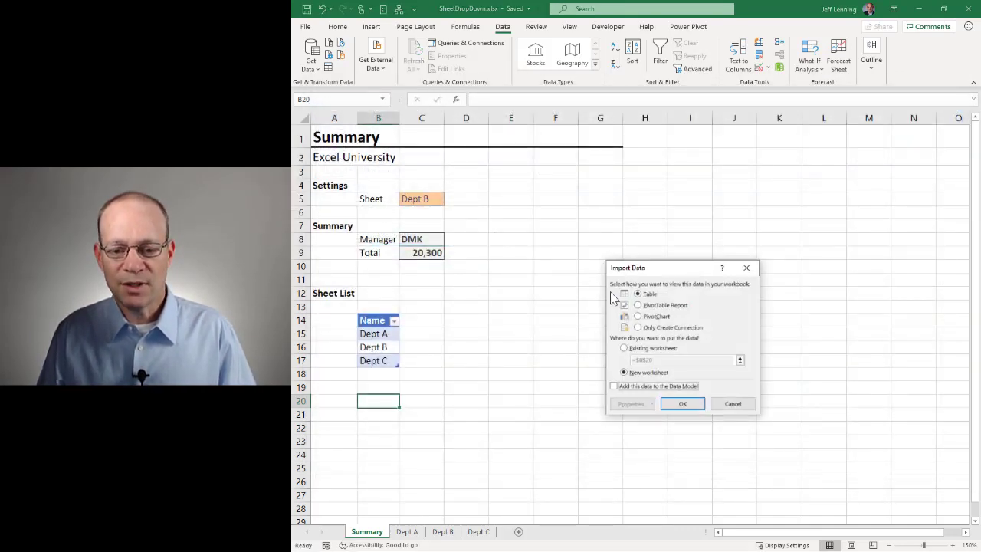
left_click(625, 348)
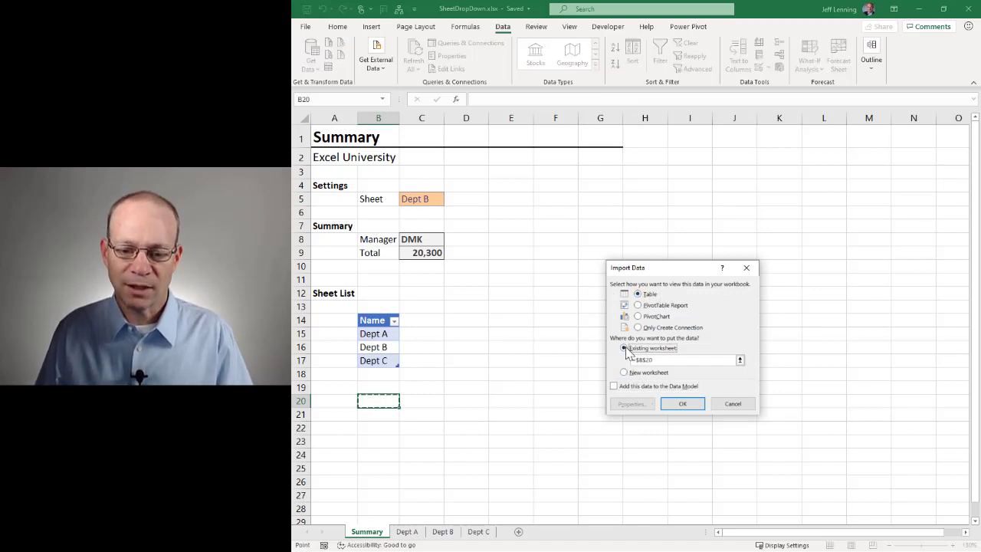
left_click(359, 399)
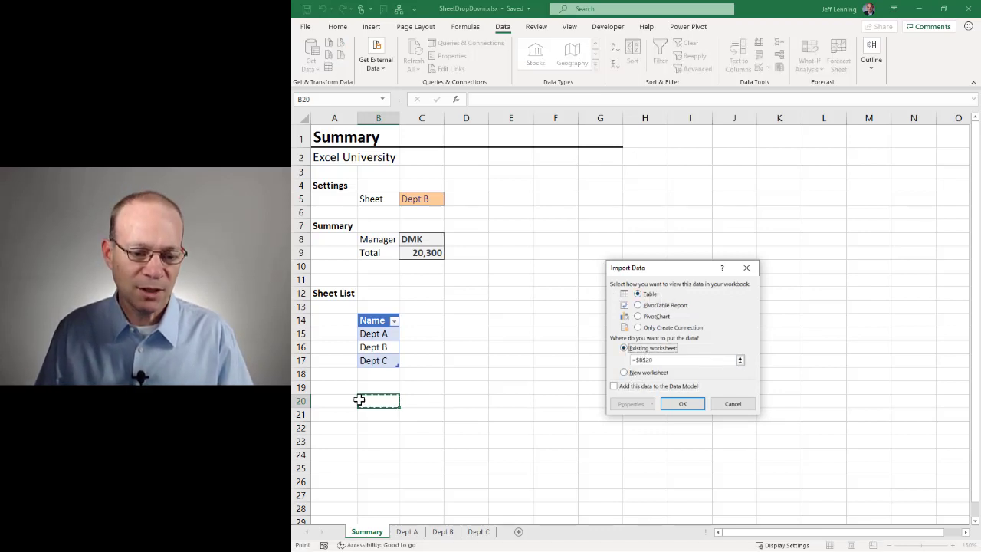
left_click(686, 402)
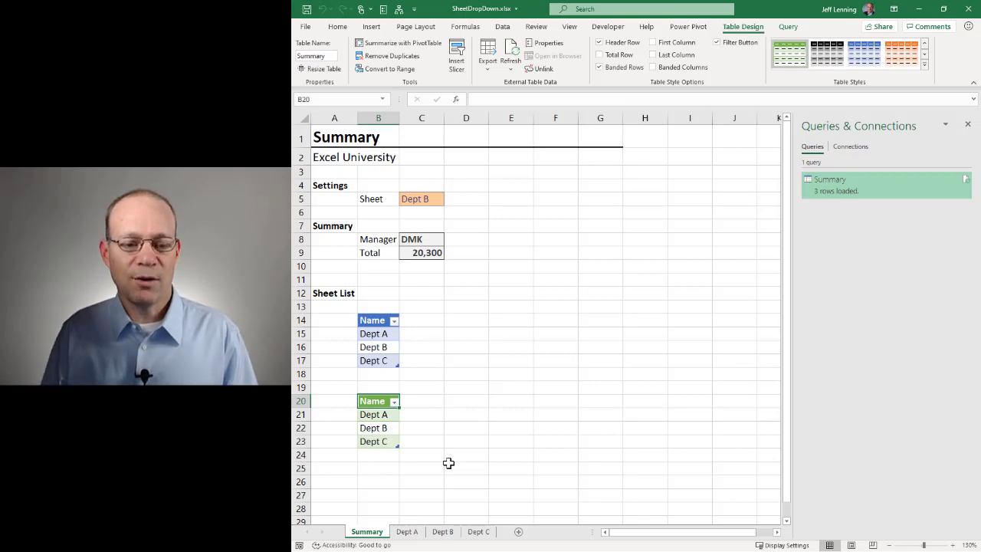
Edit the defined name SheetList so that it refers to =Summary.
left_click(432, 198)
left_click(449, 200)
left_click(450, 201)
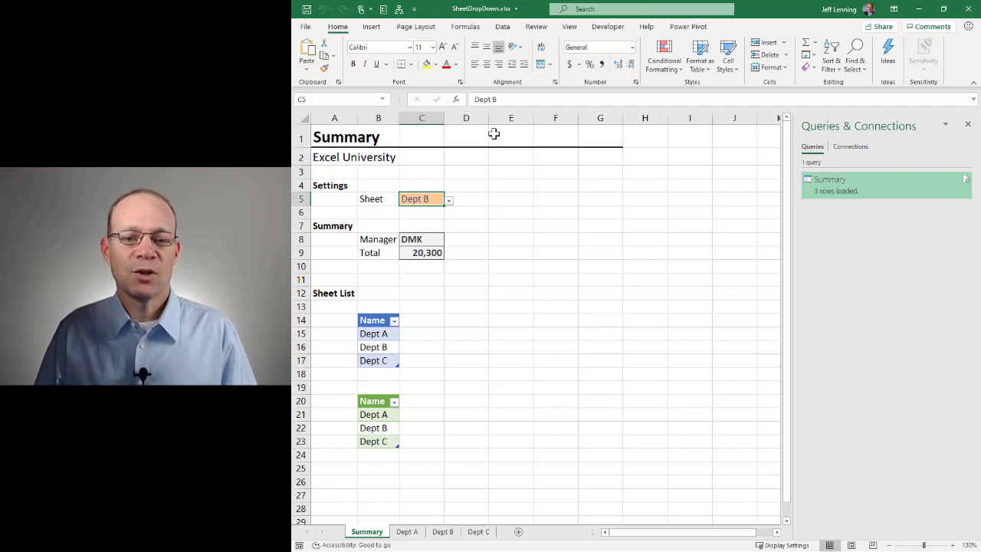
left_click(465, 26)
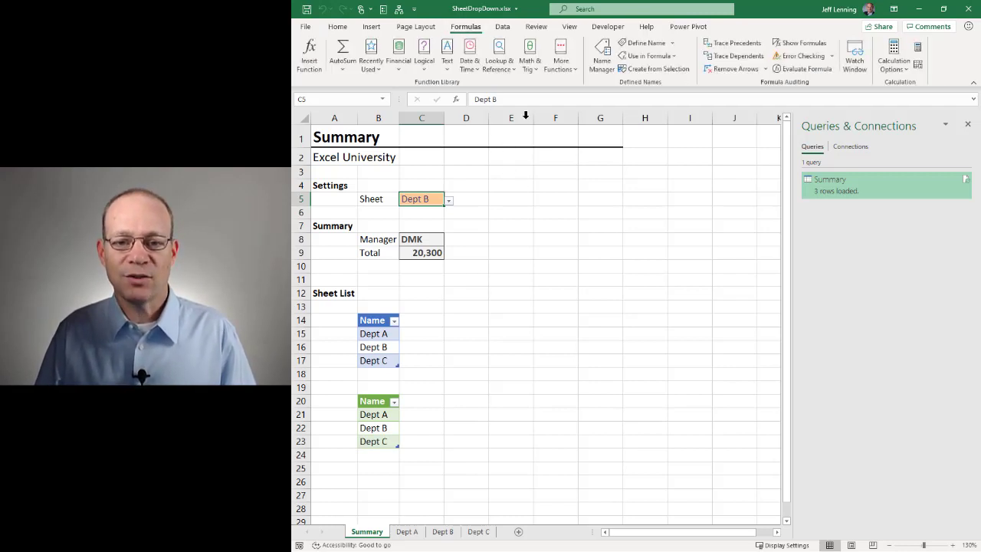
left_click(602, 60)
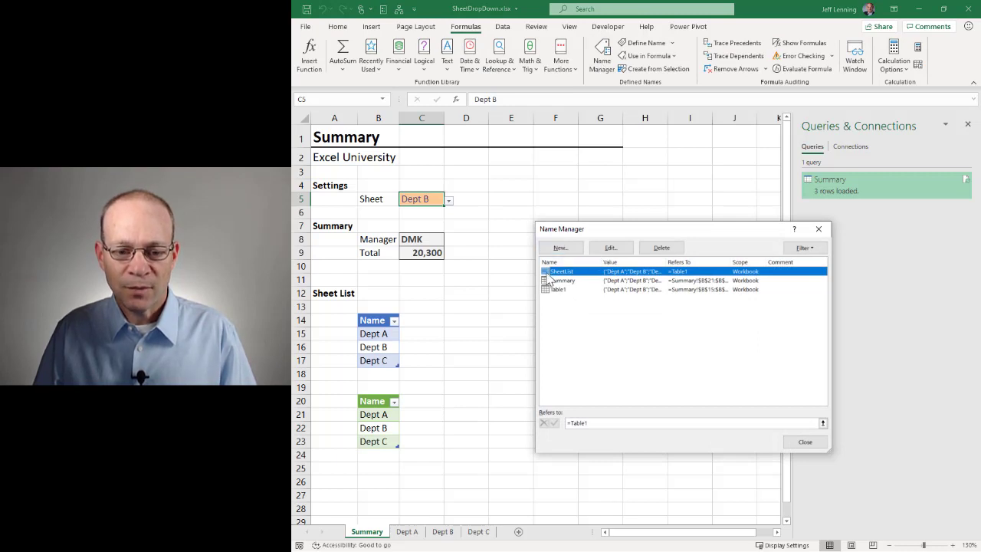
left_click(611, 248)
left_click_drag(668, 372, 646, 374)
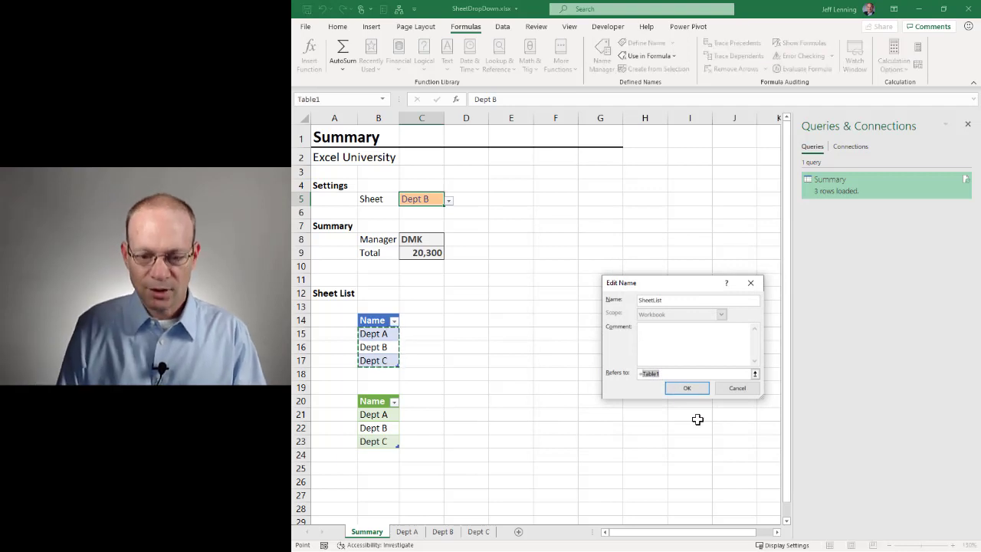
type("=Summary")
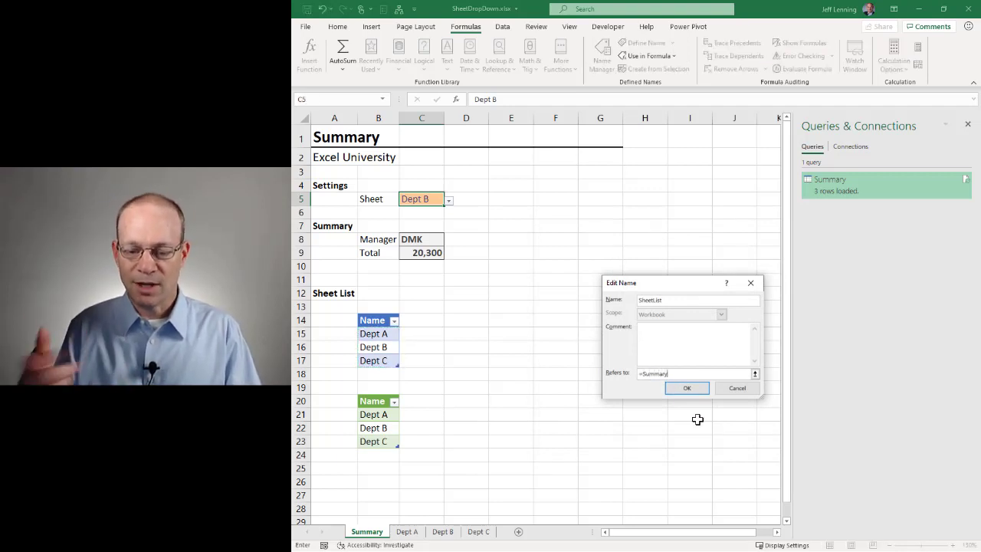
left_click(687, 388)
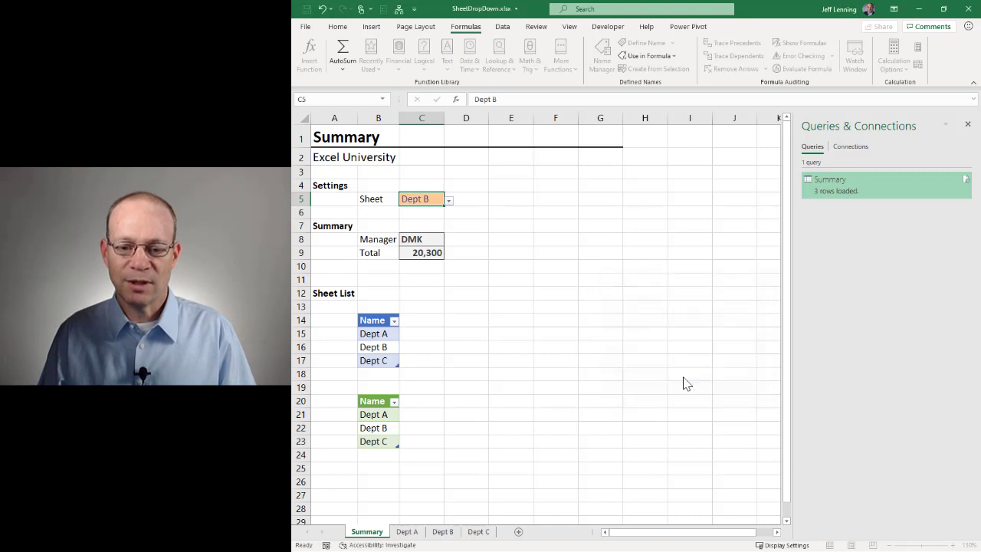
left_click(805, 442)
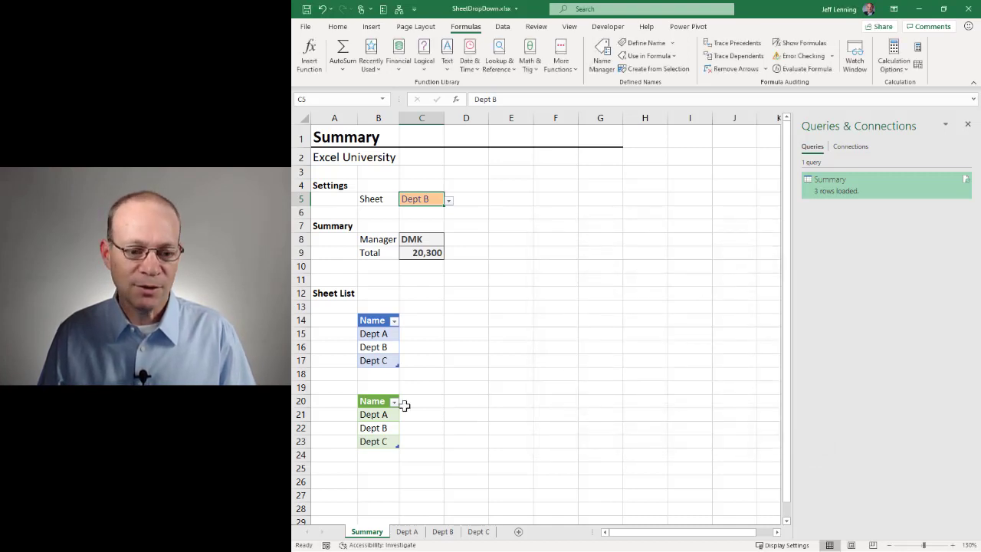
Check the table name of the query table at B20, and set the Sheet drop-down in C5 to Dept A.
left_click(376, 414)
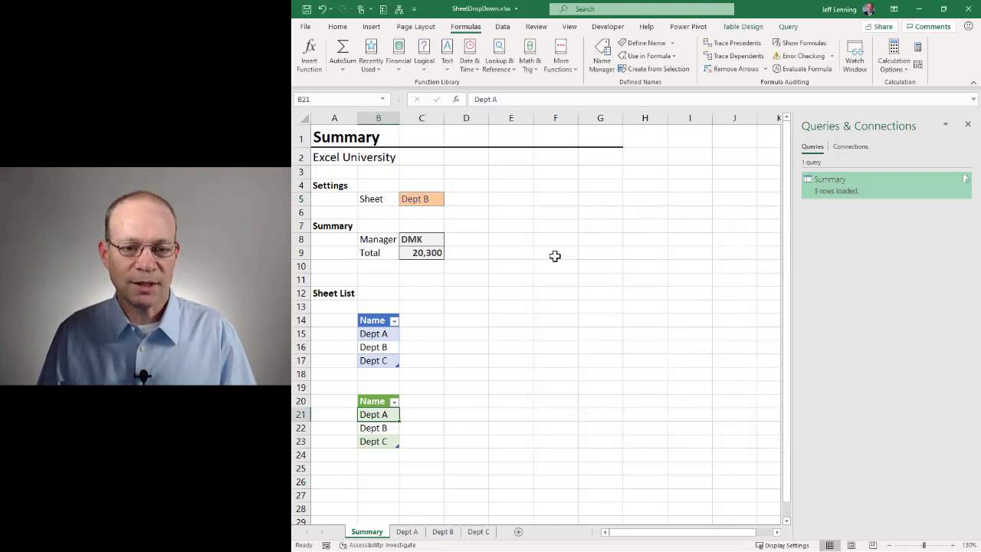
left_click(743, 27)
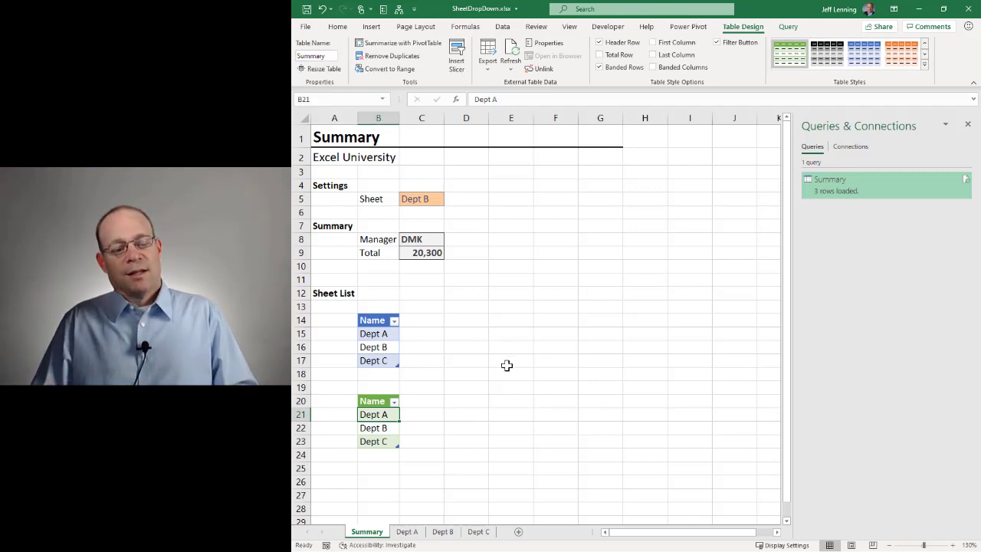
left_click(422, 199)
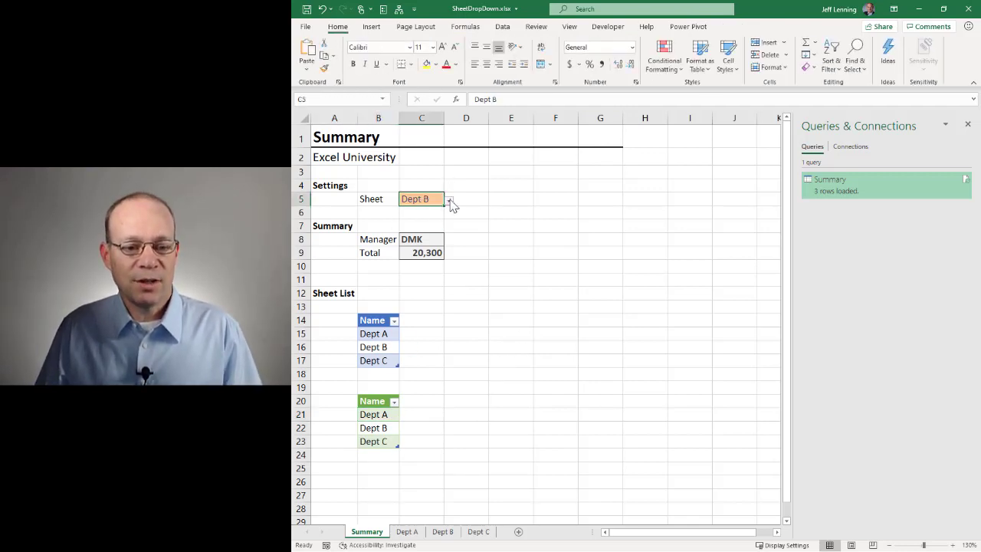
left_click(451, 202)
left_click(436, 212)
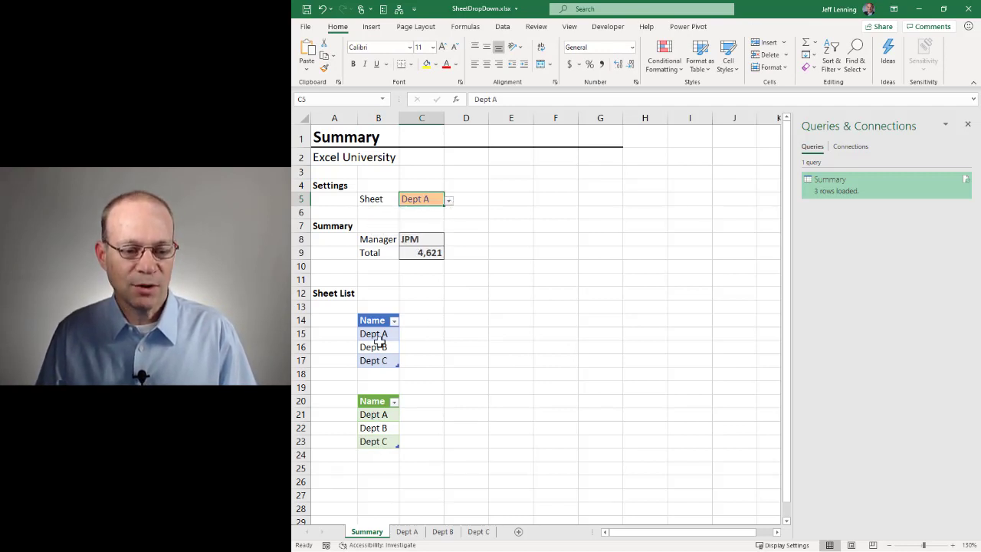
Delete rows 13 to 18 of the Summary sheet, which hold the original sheet-name table.
left_click_drag(306, 307, 313, 375)
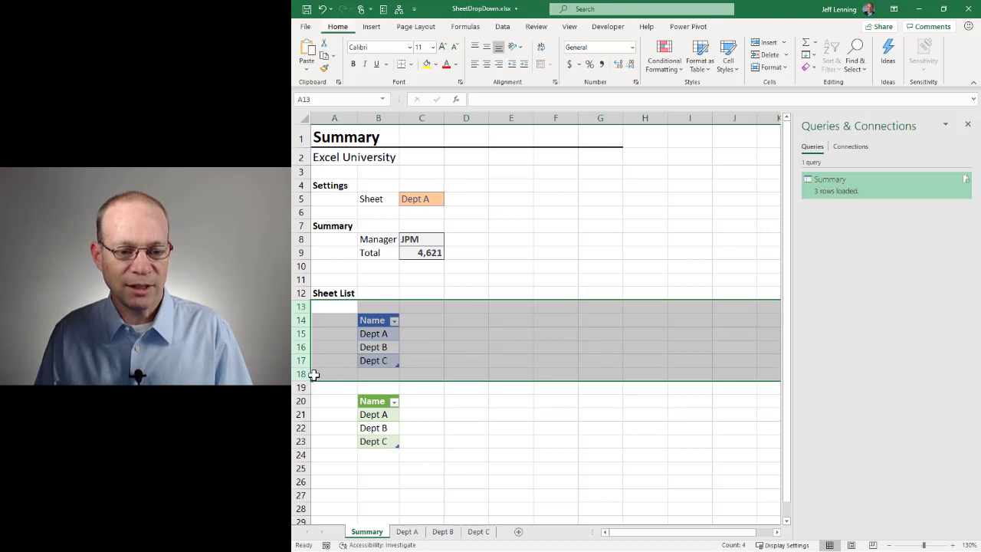
key("ctrl+minus")
left_click(381, 334)
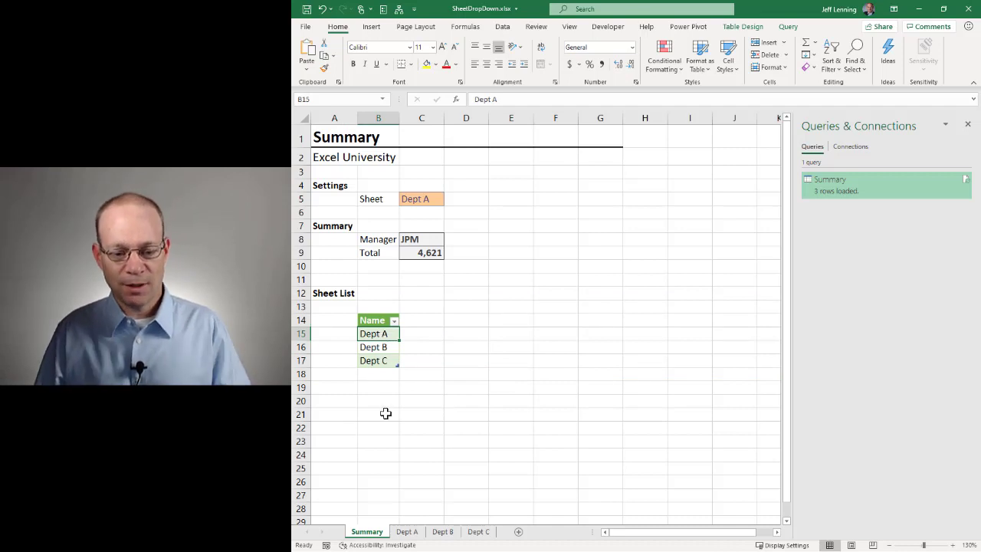
Add a worksheet named Dept D after Dept C and return to the Summary sheet.
left_click(519, 532)
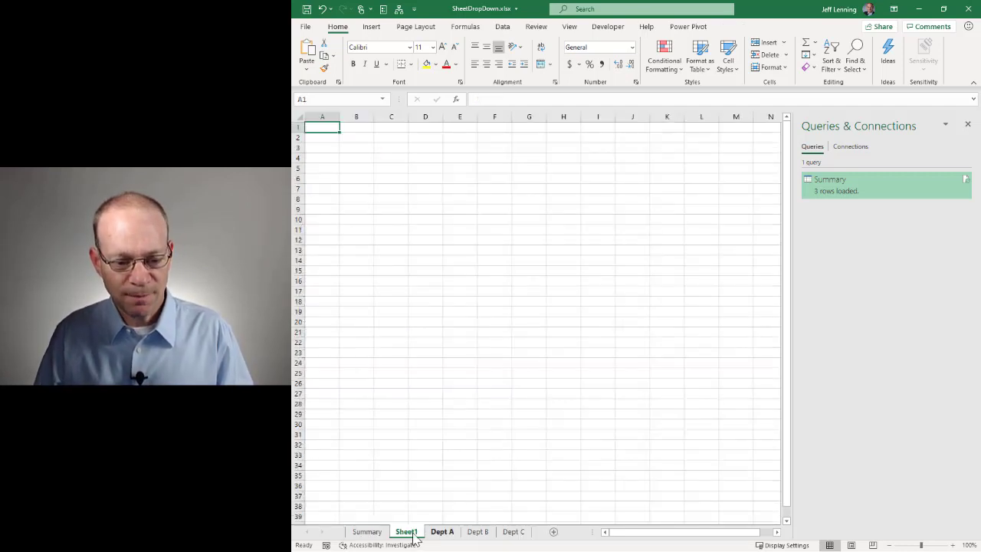
left_click_drag(410, 534, 519, 538)
double_click(518, 535)
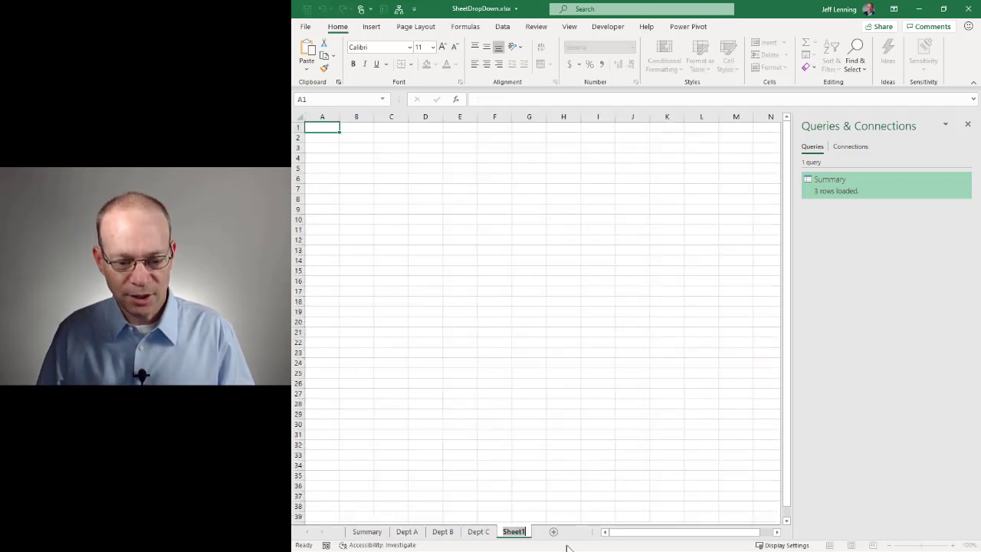
type("Dept D")
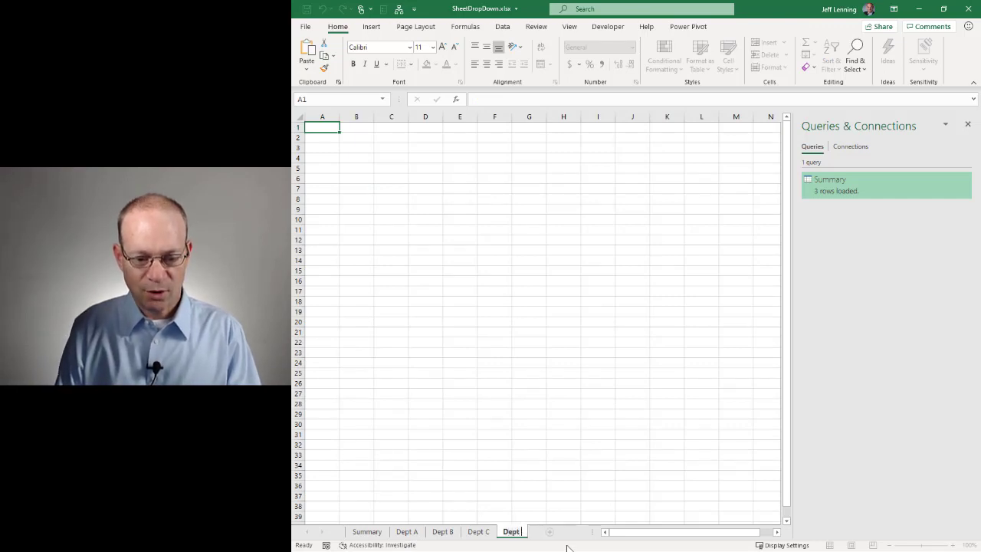
key("Return")
left_click(367, 532)
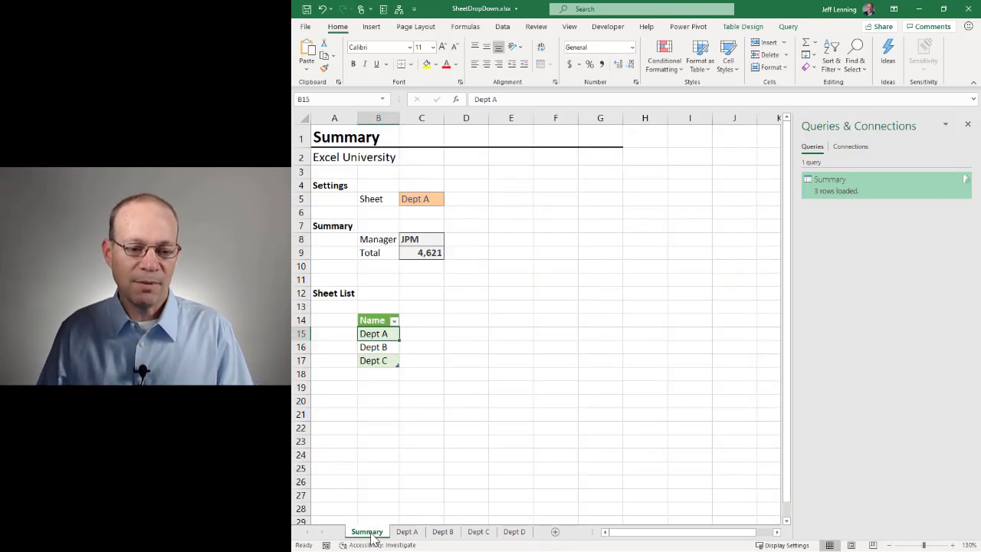
Check which sheet names the Sheet drop-down in C5 offers, without changing the selection.
left_click(432, 199)
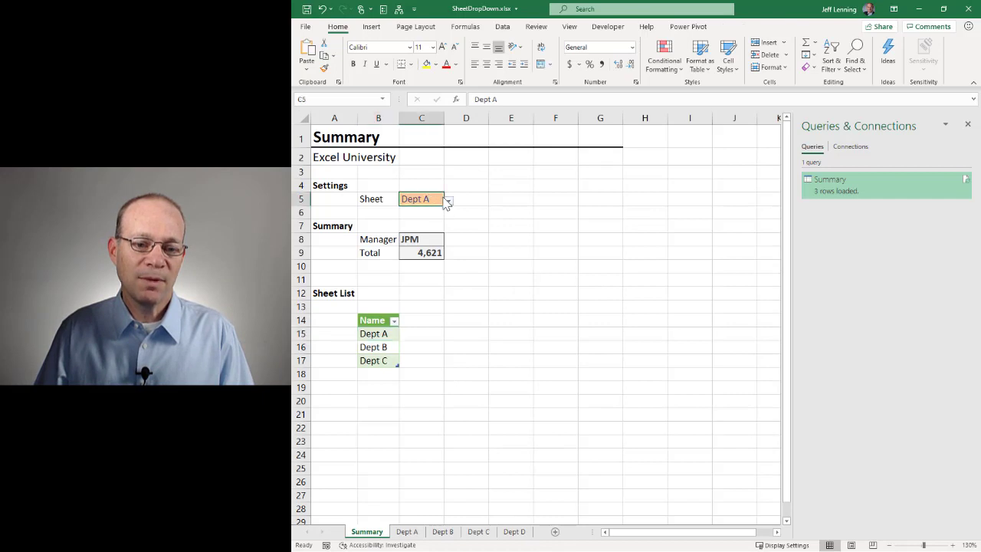
left_click(450, 200)
left_click(451, 210)
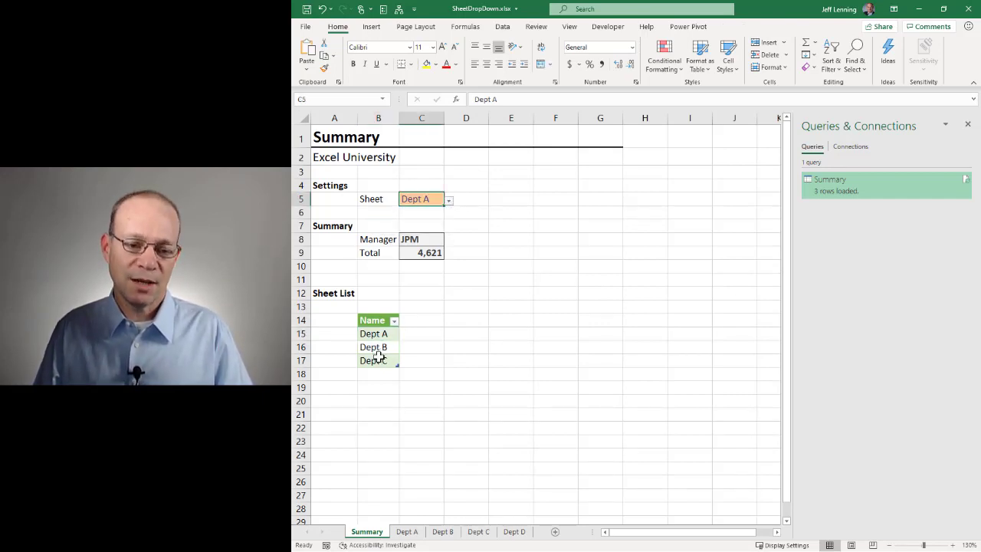
Save the workbook and refresh the query table of sheet names at B14 so it picks up the added Dept D worksheet.
right_click(386, 334)
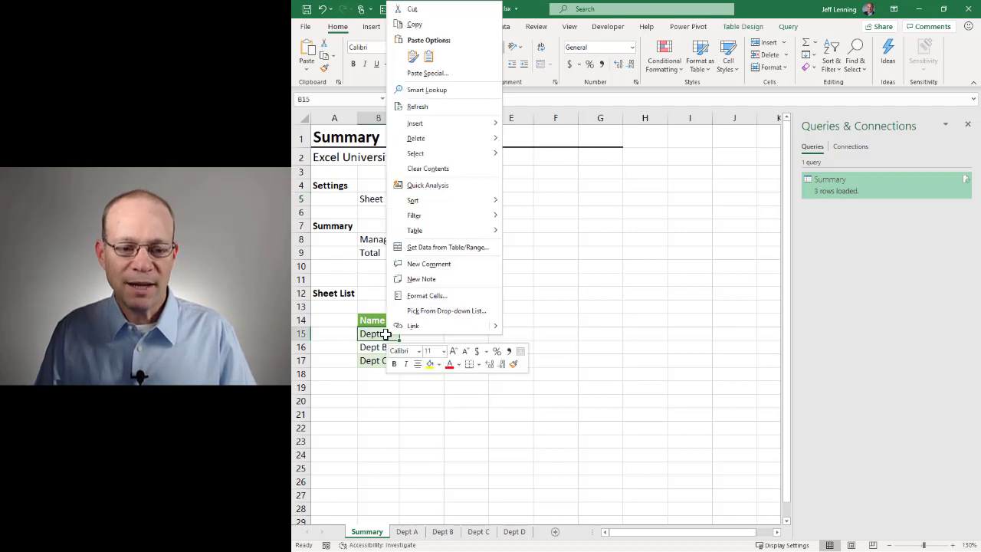
left_click(442, 106)
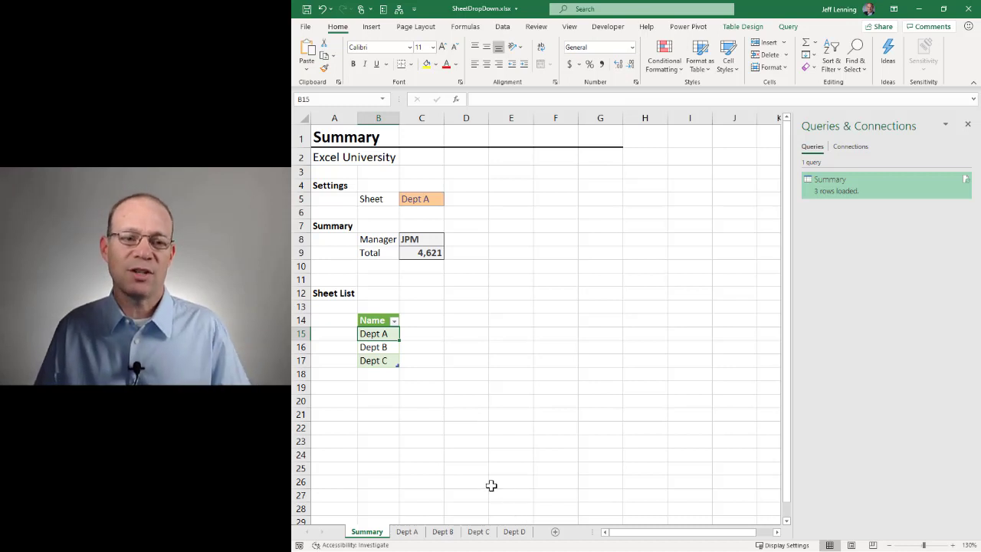
left_click(307, 8)
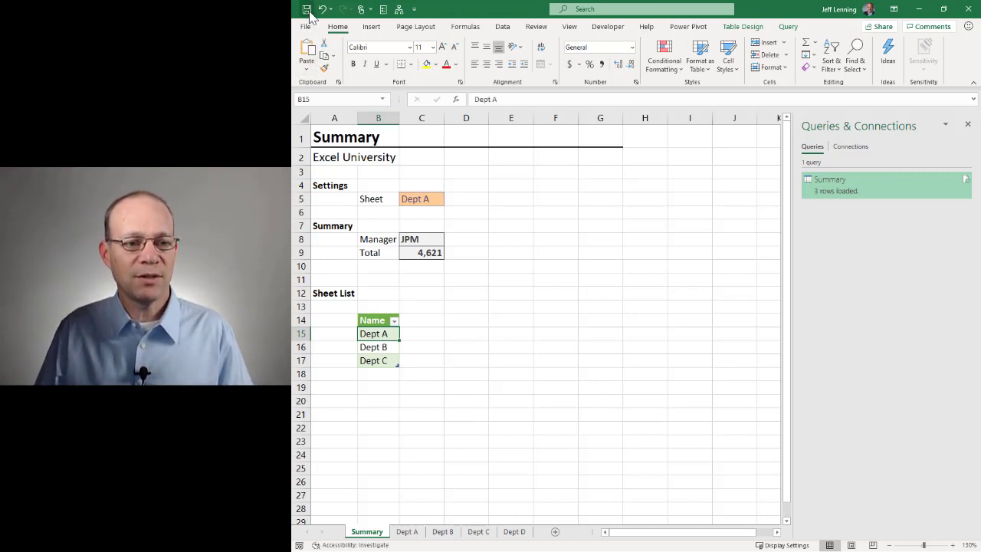
right_click(375, 337)
left_click(414, 108)
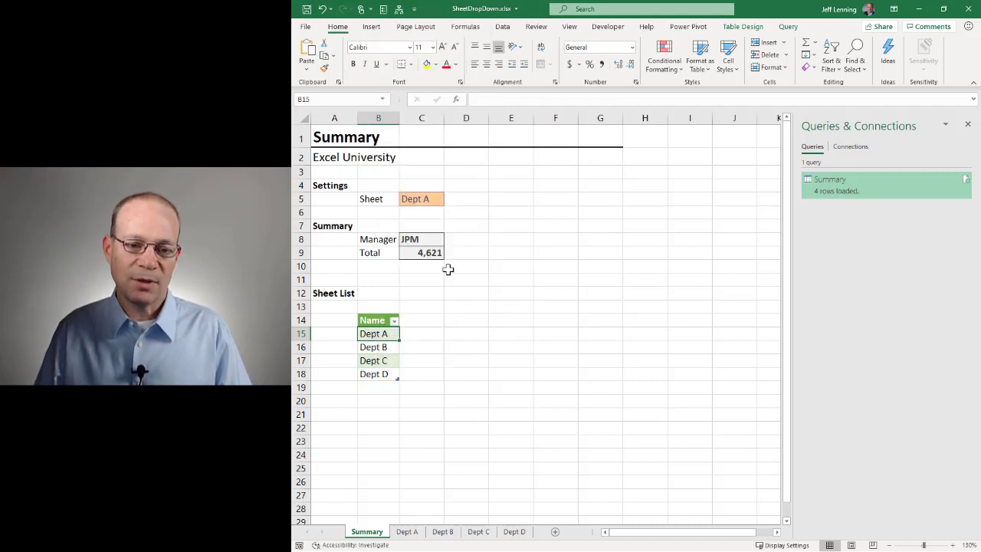
Check the Sheet drop-down list in C5 against the refreshed sheet-name table, keeping Dept A selected.
left_click(430, 199)
left_click(449, 200)
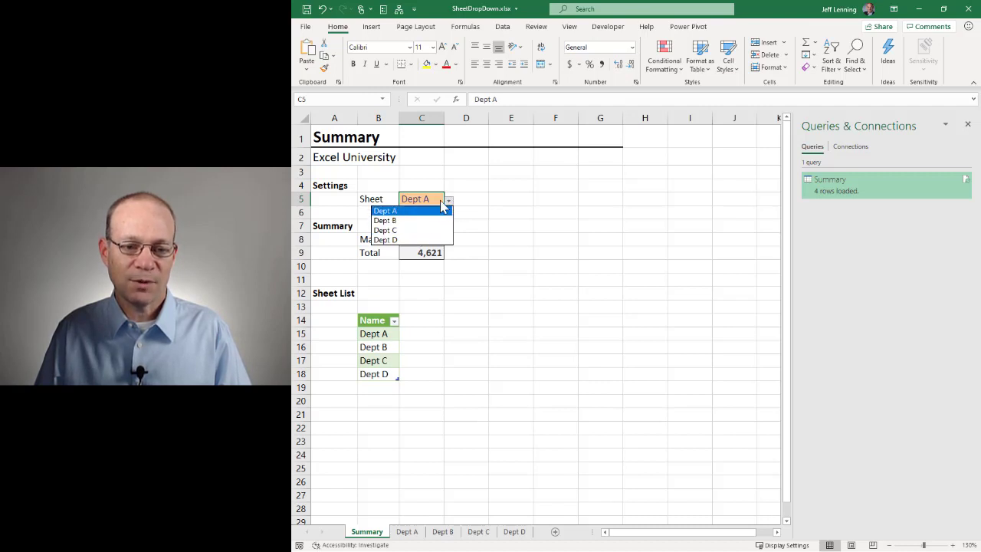
left_click(449, 200)
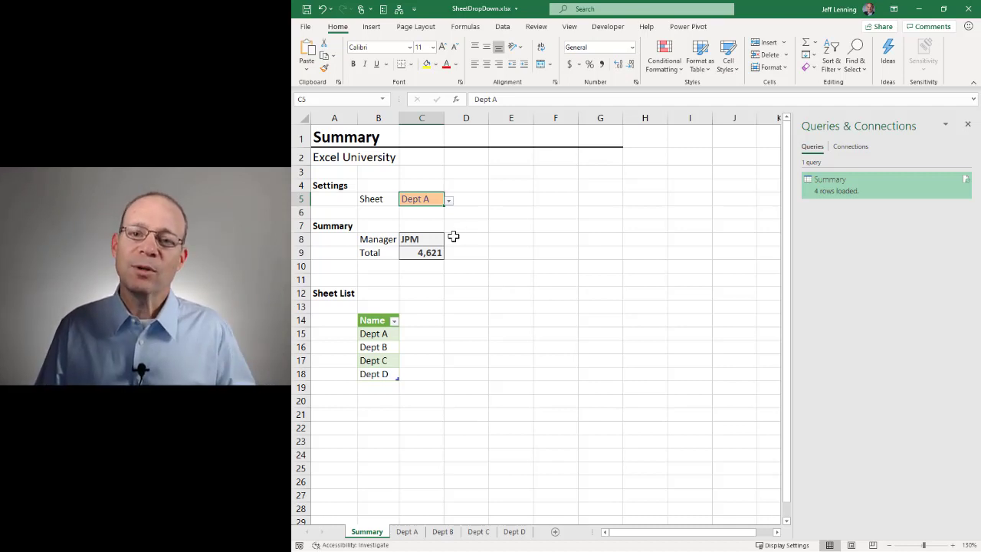
left_click(449, 201)
left_click(451, 209)
Review the Manager formula in C8 without editing it, and set the Sheet drop-down in C5 to Dept B.
left_click(425, 237)
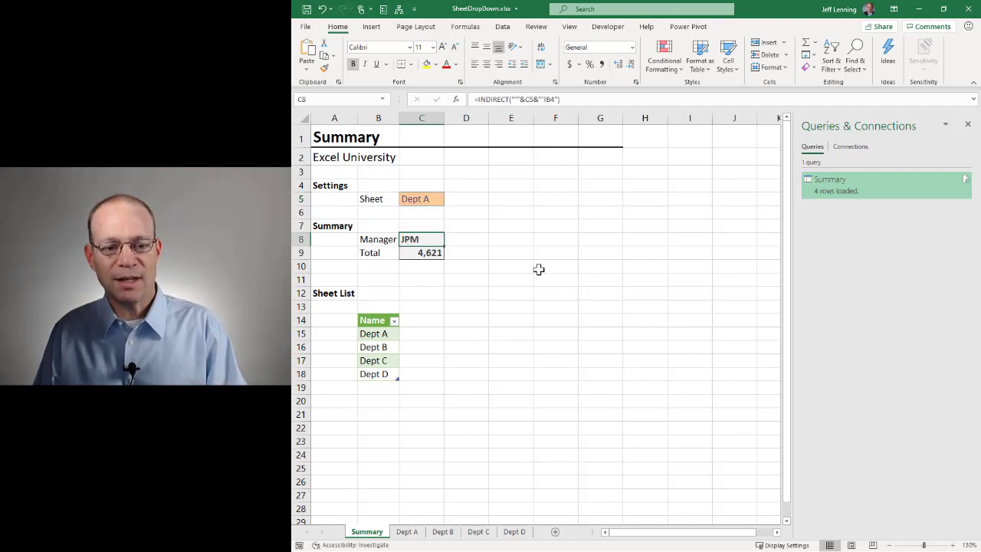
double_click(418, 244)
key("Escape")
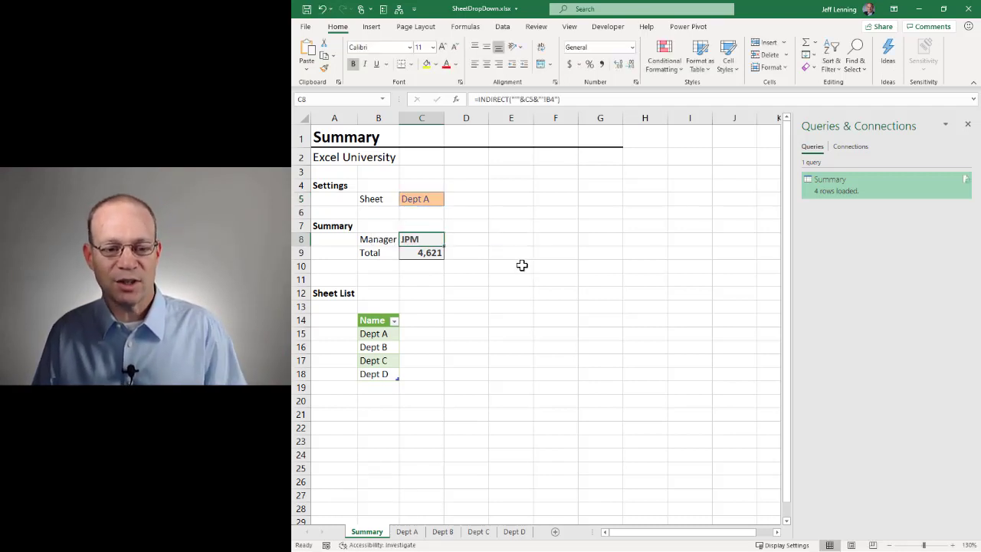
left_click(426, 197)
left_click(450, 203)
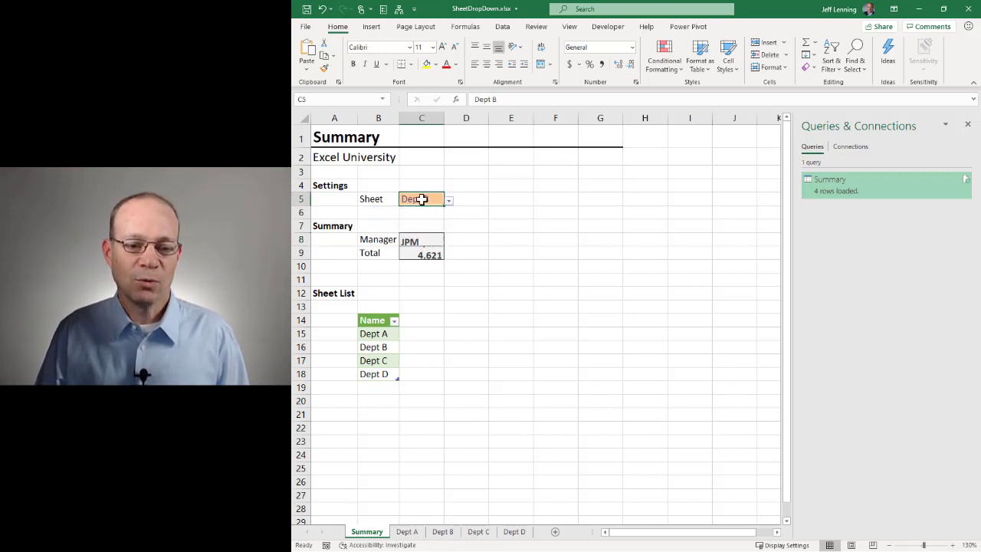